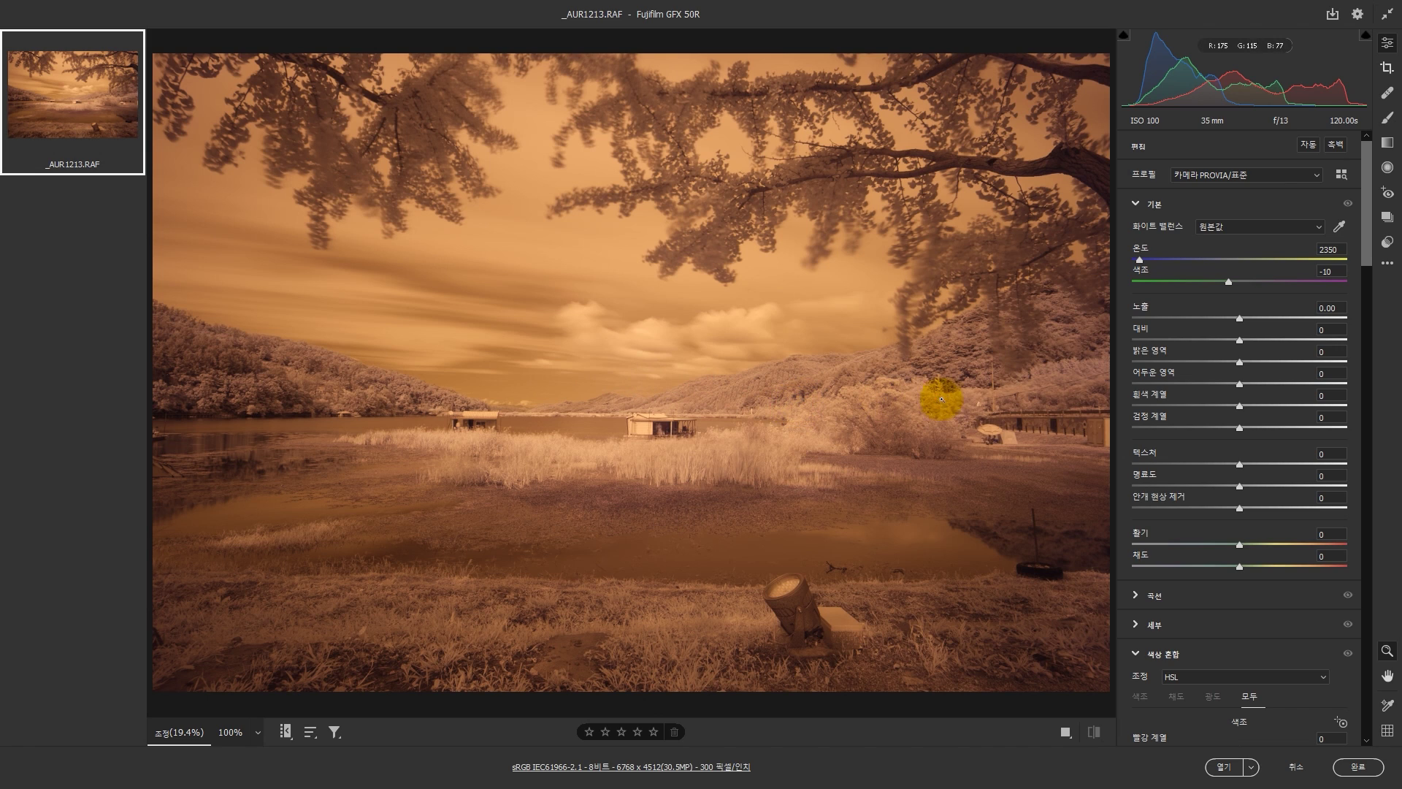
Try the Daylight white balance preset on the infrared photo and return it to As Shot.
{"action": "left_click", "coordinate": [1221, 228]}
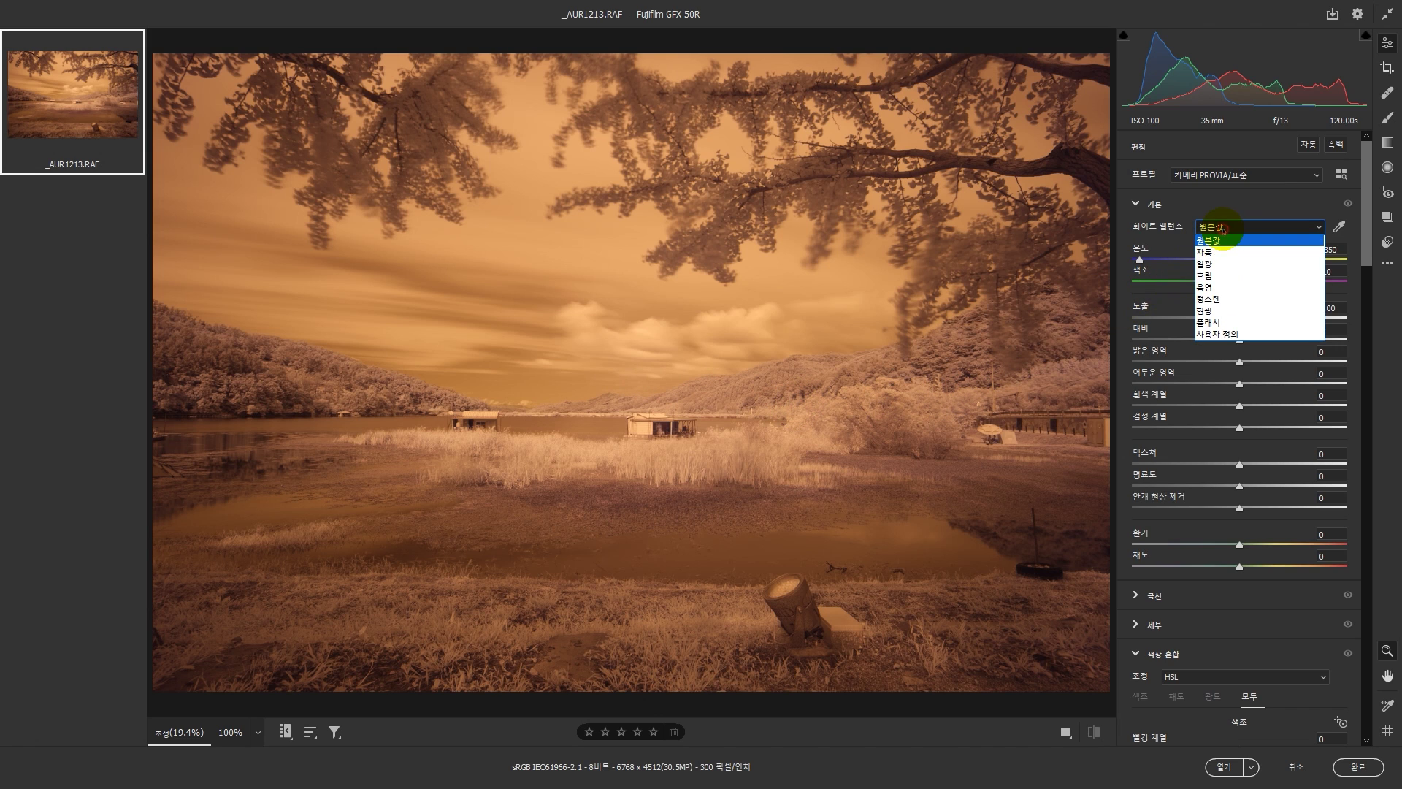
{"action": "left_click", "coordinate": [1216, 267]}
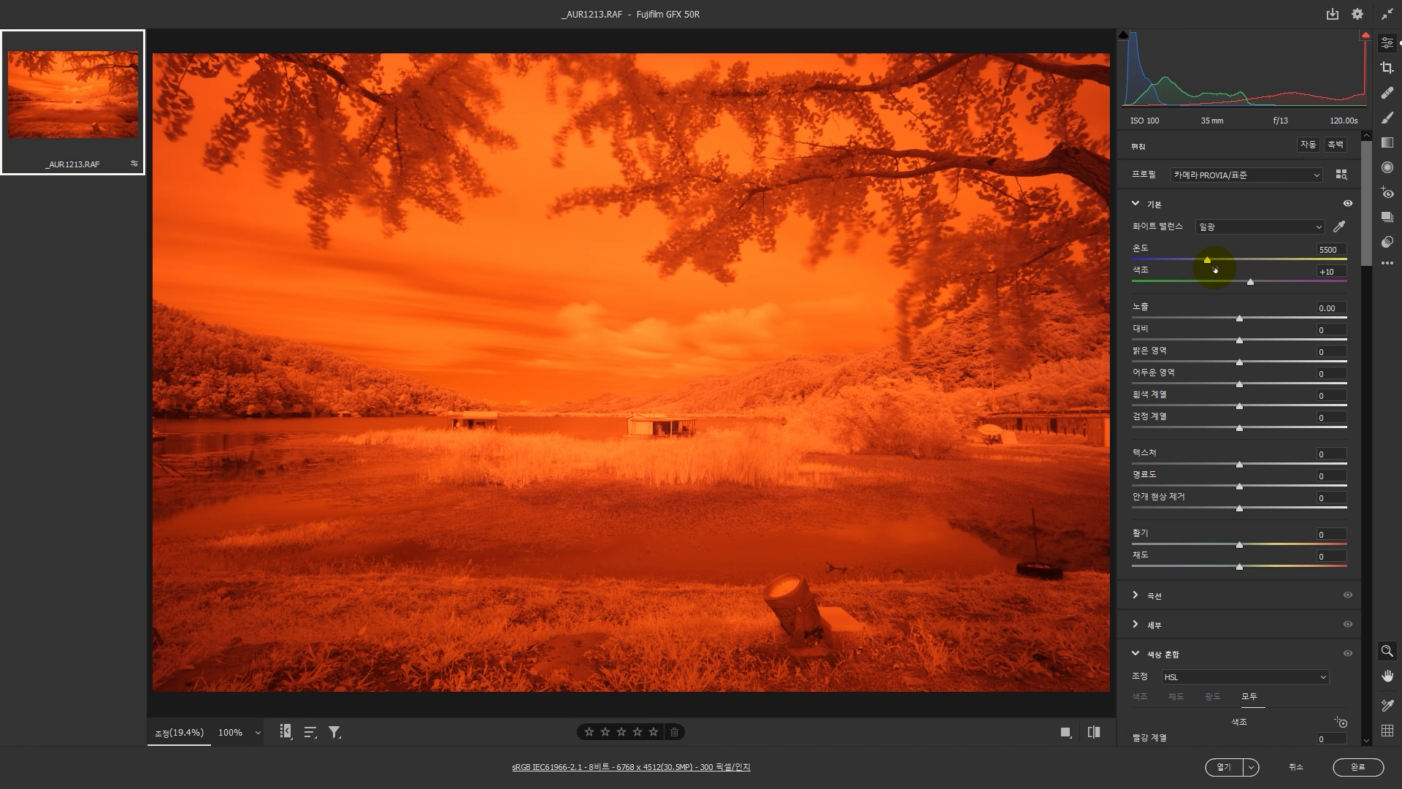
{"action": "left_click", "coordinate": [1220, 226]}
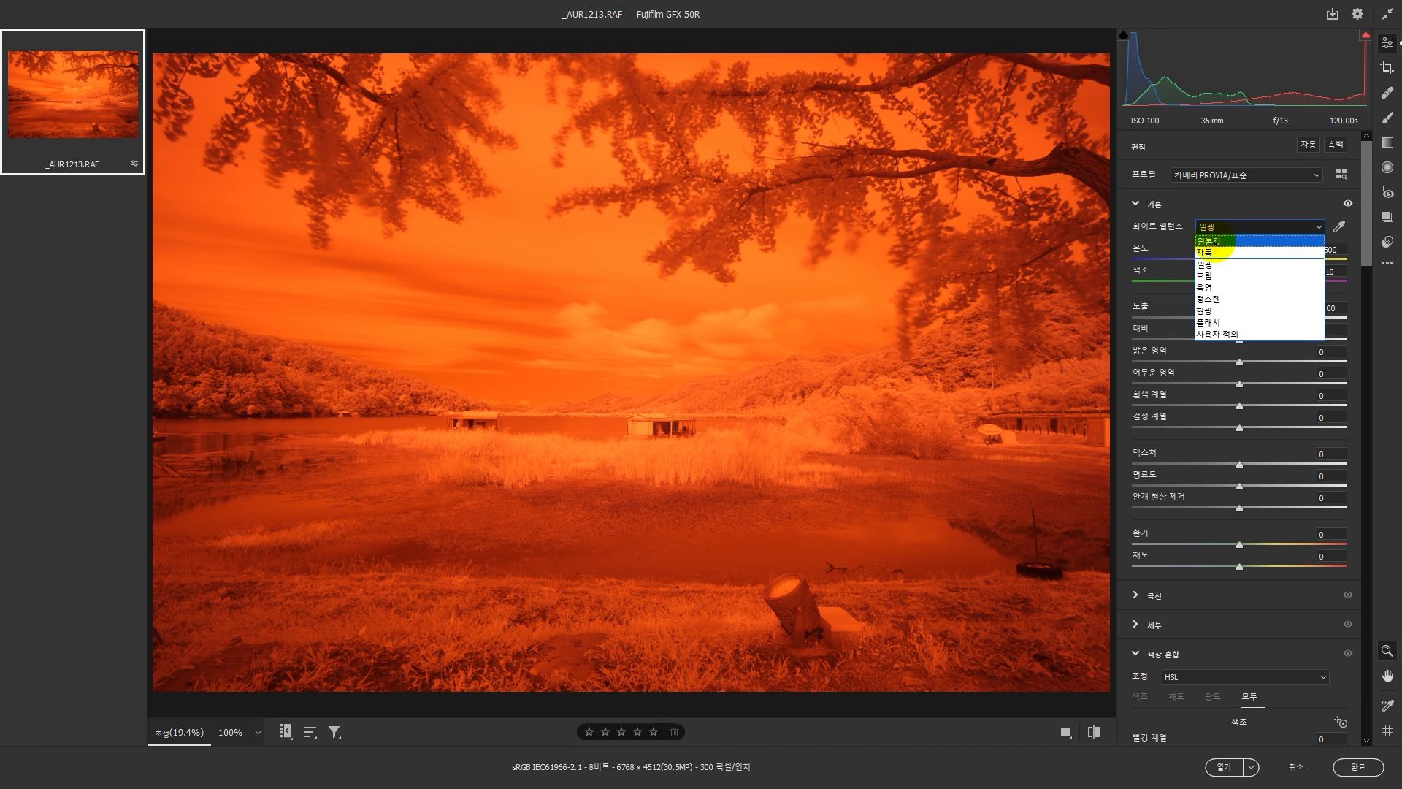
{"action": "left_click", "coordinate": [1210, 241]}
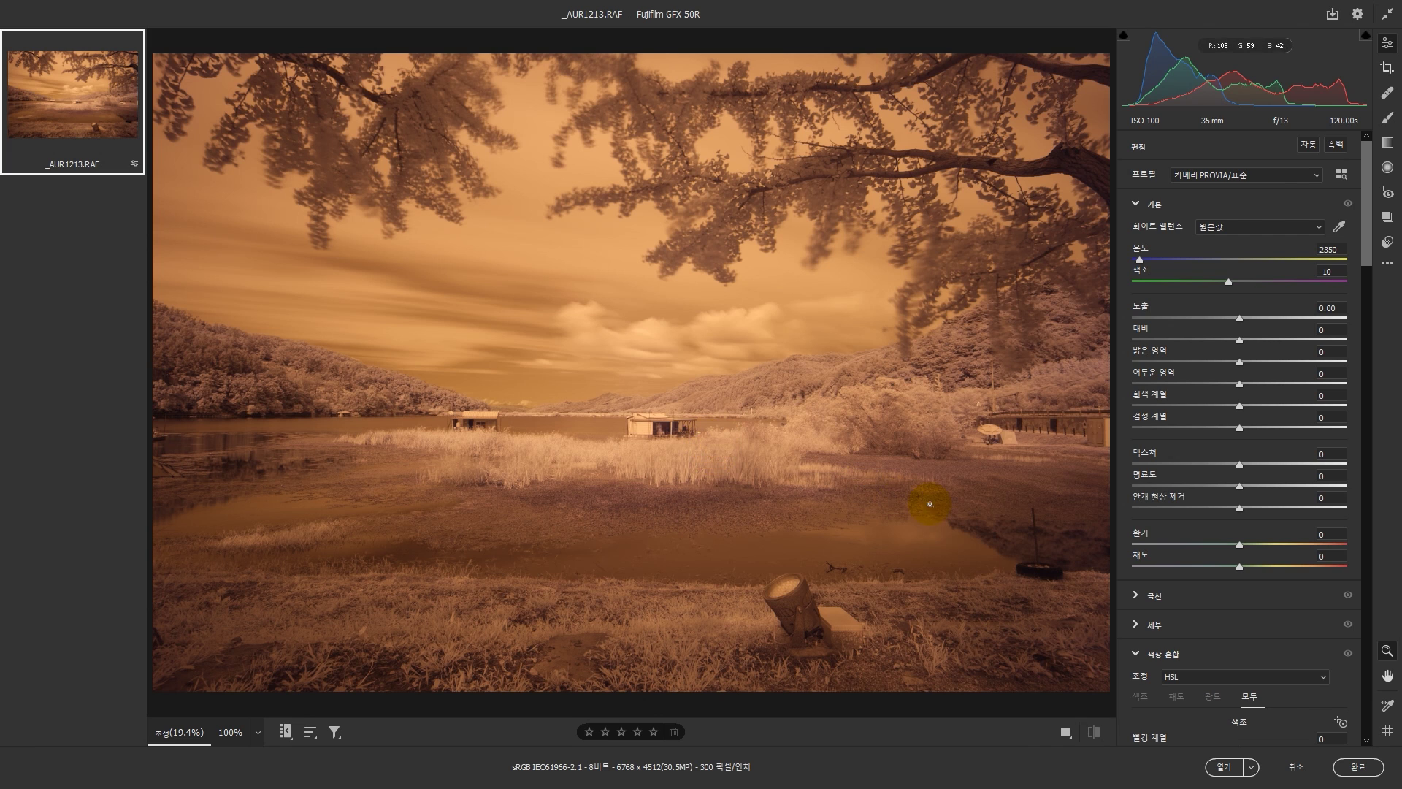
Try a black-and-white look with saturation -100, exposure -0.30, contrast +37, texture +20, clarity +21 and dehaze +28.
{"action": "left_click_drag", "start_coordinate": [1197, 568], "coordinate": [1110, 576]}
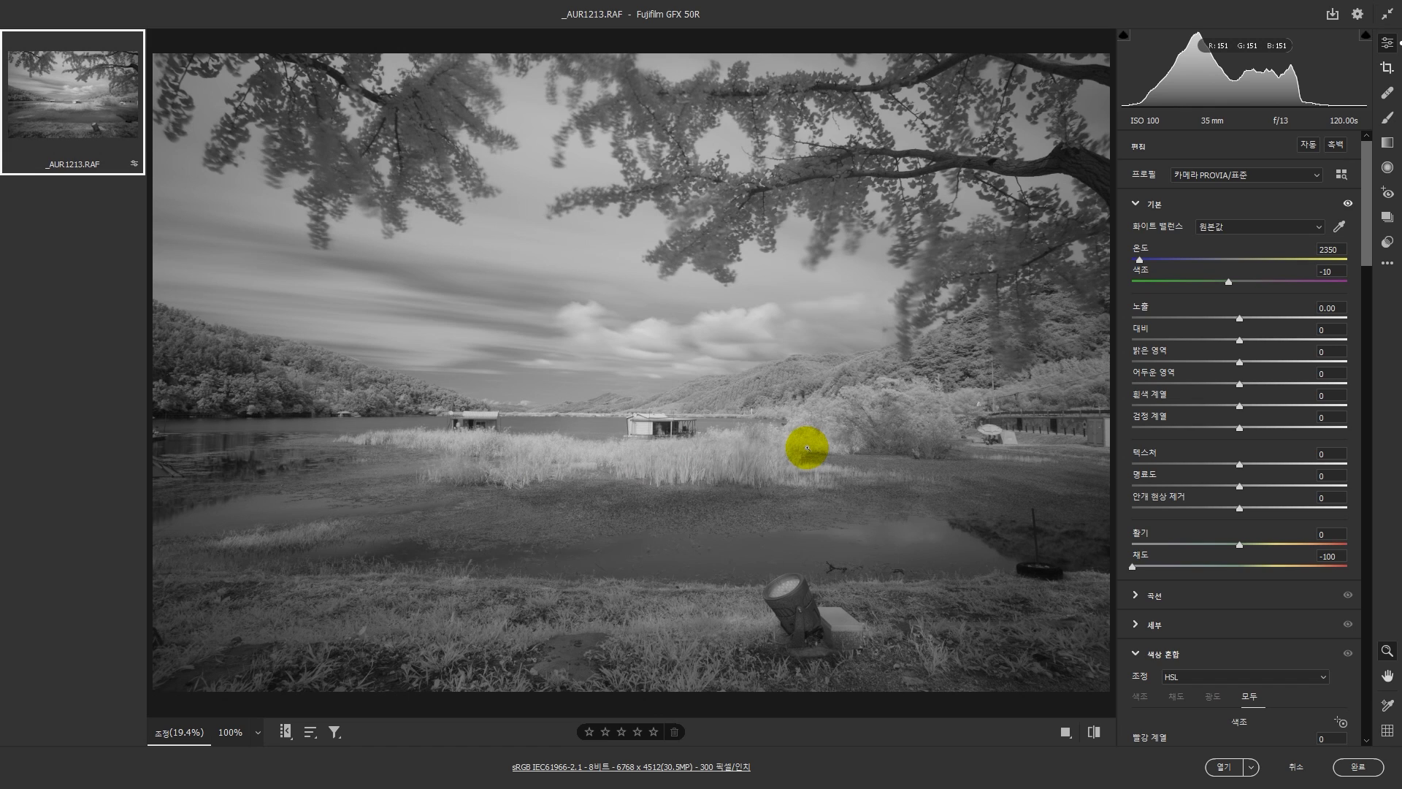
{"action": "left_click_drag", "start_coordinate": [1259, 343], "coordinate": [1234, 318]}
{"action": "left_click", "coordinate": [1260, 464]}
{"action": "left_click", "coordinate": [1262, 485]}
{"action": "left_click", "coordinate": [1271, 507]}
{"action": "left_click_drag", "start_coordinate": [1271, 508], "coordinate": [1269, 509]}
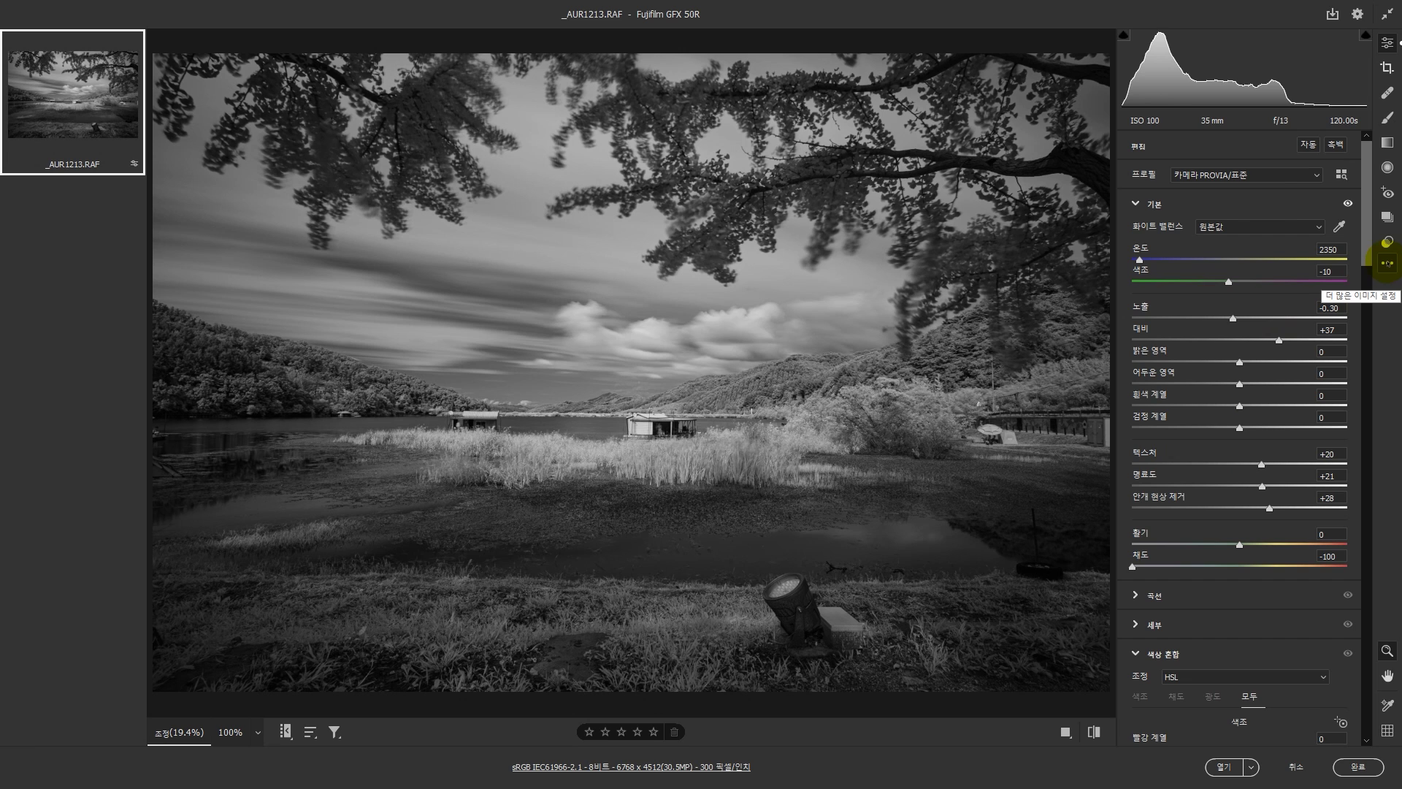
Reset all the raw photo's adjustments to their default settings.
{"action": "left_click", "coordinate": [1387, 263]}
{"action": "left_click", "coordinate": [1325, 284]}
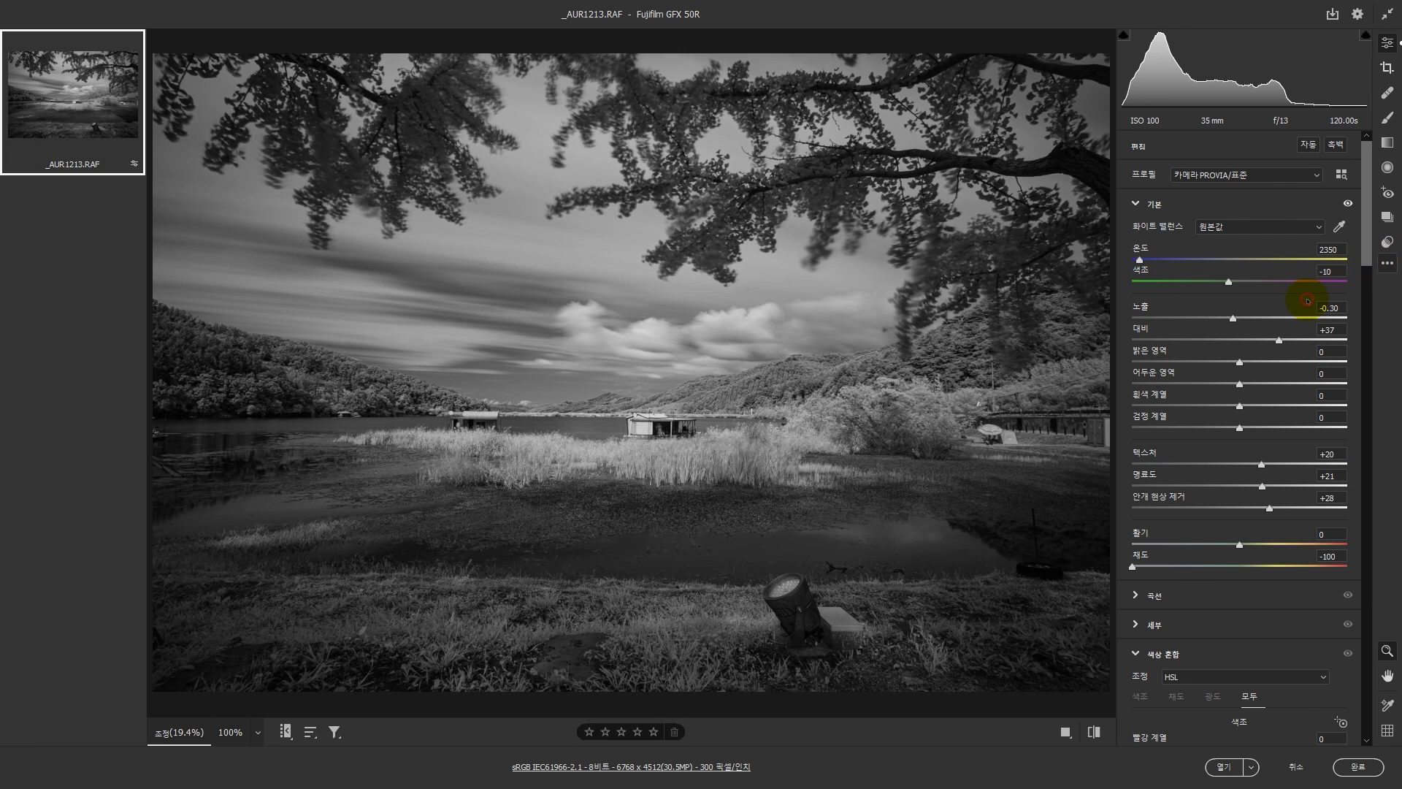
{"action": "mouse_move", "coordinate": [1239, 544]}
{"action": "left_mouse_down"}
{"action": "mouse_move", "coordinate": [1169, 546]}
{"action": "mouse_move", "coordinate": [1307, 545]}
{"action": "mouse_move", "coordinate": [1133, 550]}
{"action": "mouse_move", "coordinate": [1276, 554]}
{"action": "mouse_move", "coordinate": [1147, 547]}
{"action": "mouse_move", "coordinate": [1274, 544]}
{"action": "mouse_move", "coordinate": [1242, 546]}
{"action": "left_mouse_up"}
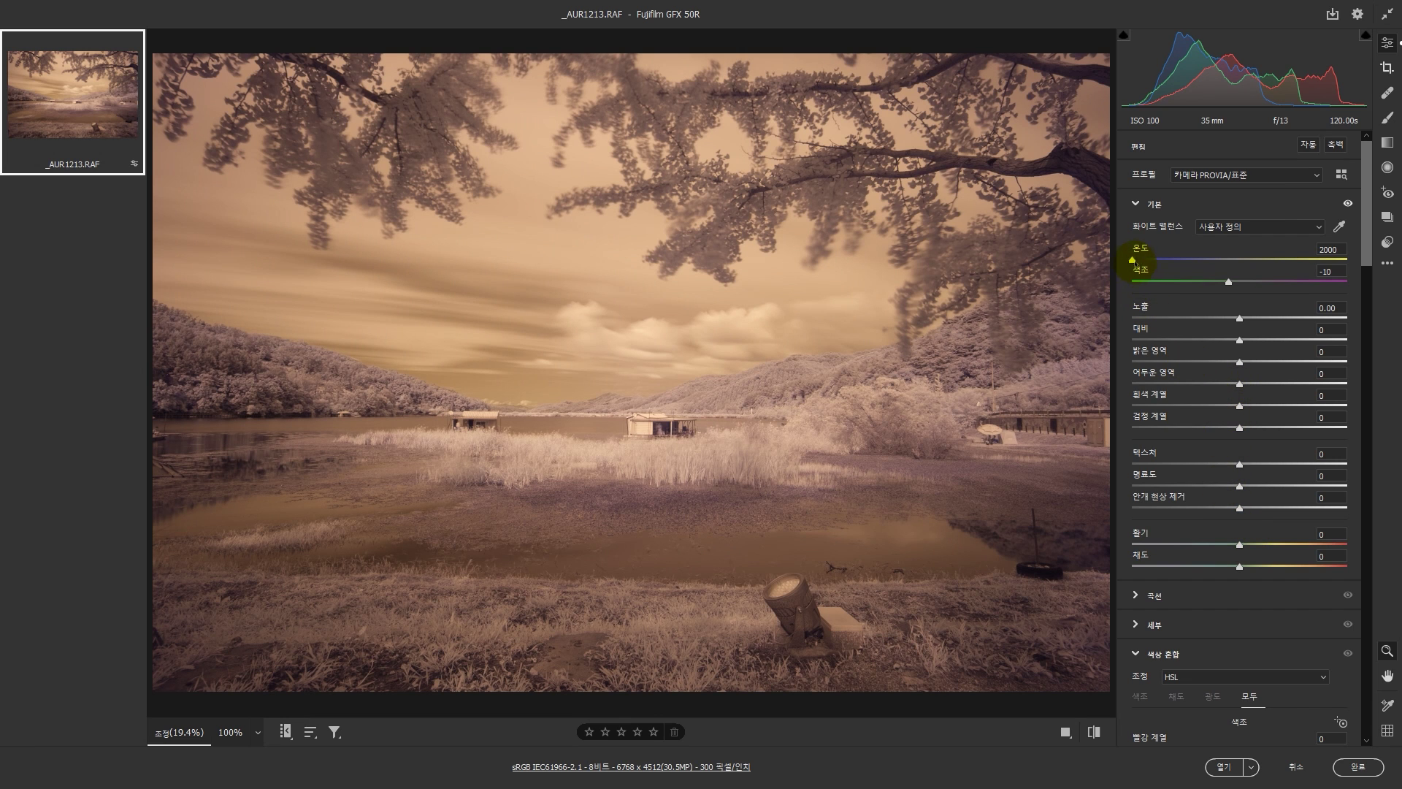
Try shifting the color temperature and restore the As Shot white balance.
{"action": "mouse_move", "coordinate": [1134, 261]}
{"action": "left_mouse_down"}
{"action": "mouse_move", "coordinate": [1289, 272]}
{"action": "mouse_move", "coordinate": [1074, 278]}
{"action": "mouse_move", "coordinate": [1186, 273]}
{"action": "mouse_move", "coordinate": [1145, 275]}
{"action": "left_mouse_up"}
{"action": "left_click", "coordinate": [1242, 226]}
{"action": "left_click", "coordinate": [1217, 241]}
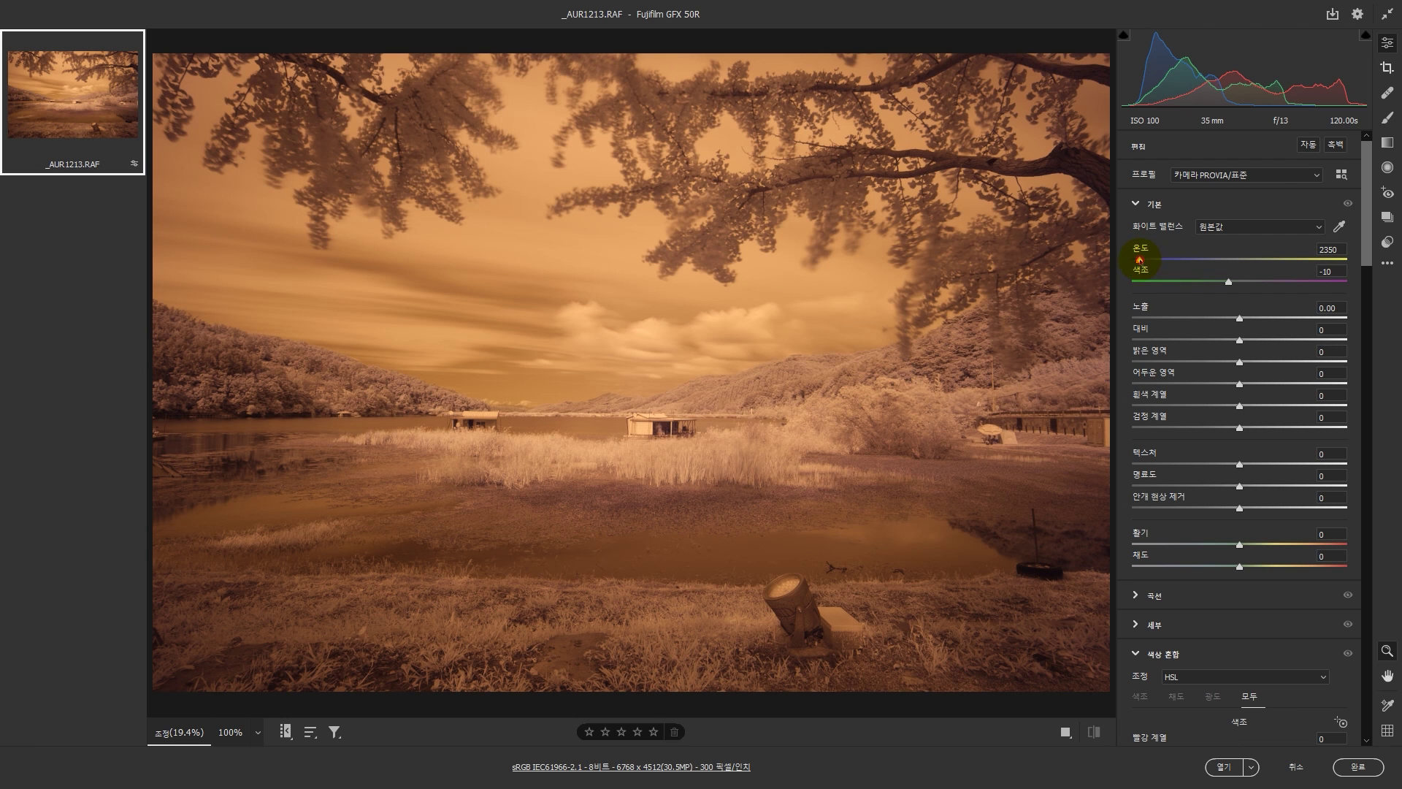
Open the raw photo in Photoshop with its temperature set to 2000 and duplicate the background layer.
{"action": "left_click_drag", "start_coordinate": [1138, 259], "coordinate": [1132, 260]}
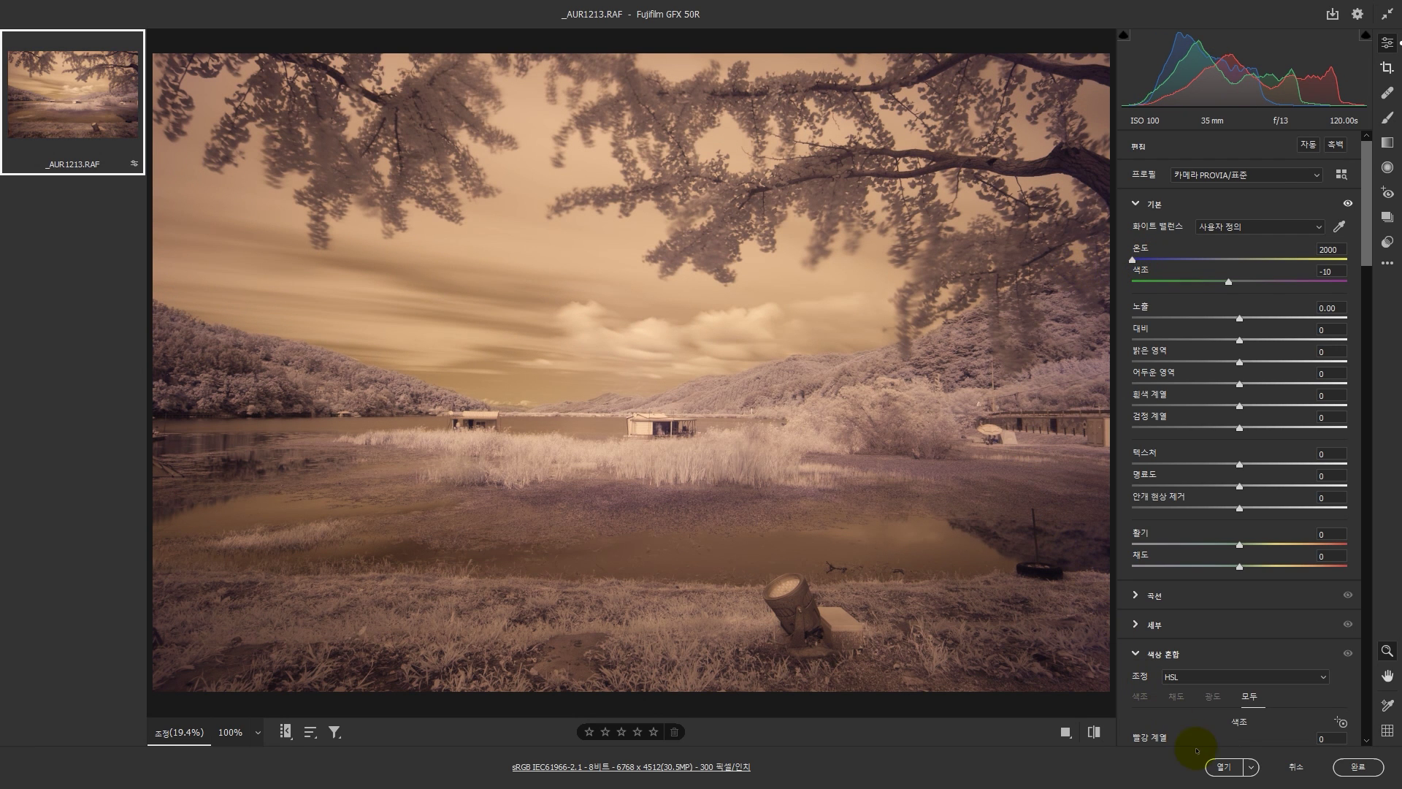
{"action": "left_click", "coordinate": [1223, 768]}
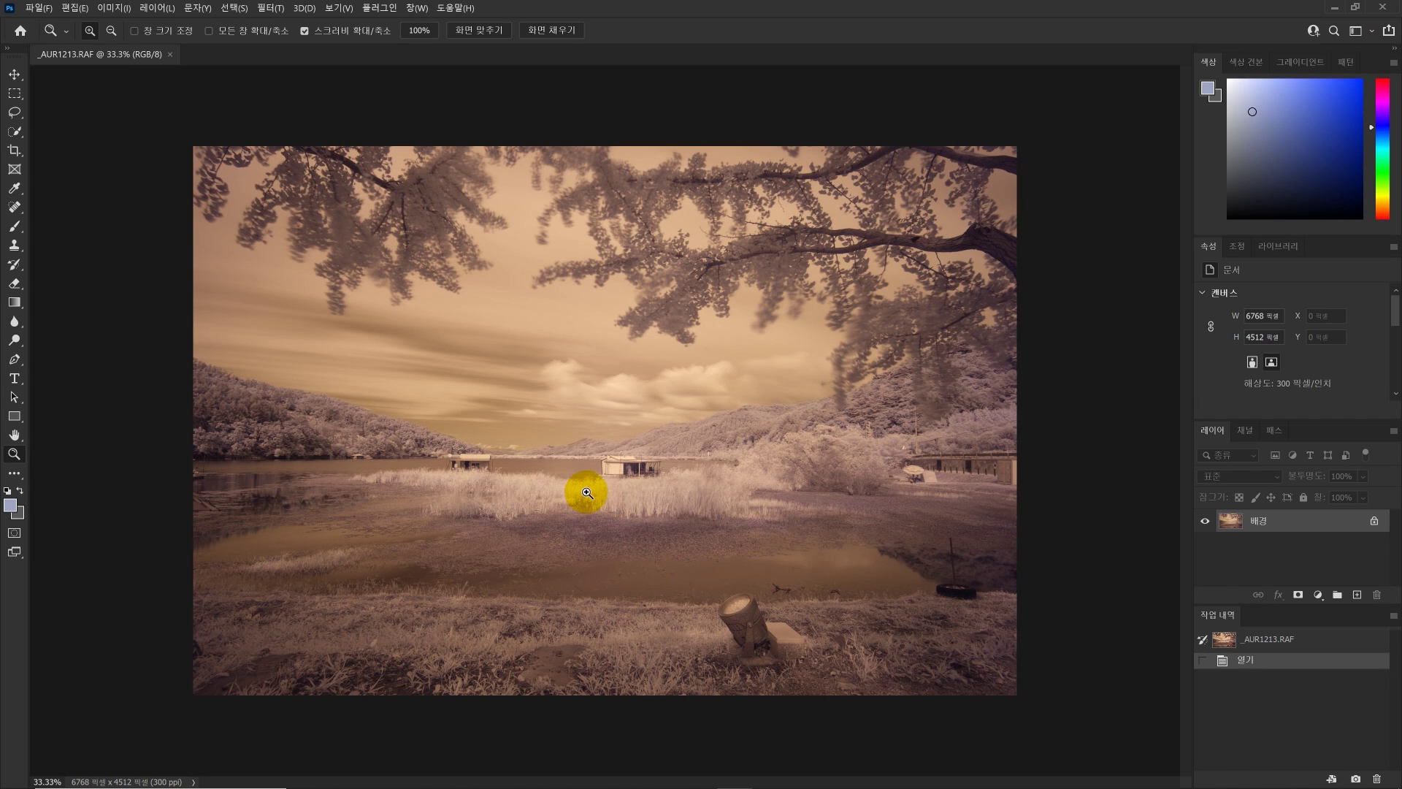
{"action": "key", "text": "ctrl+j"}
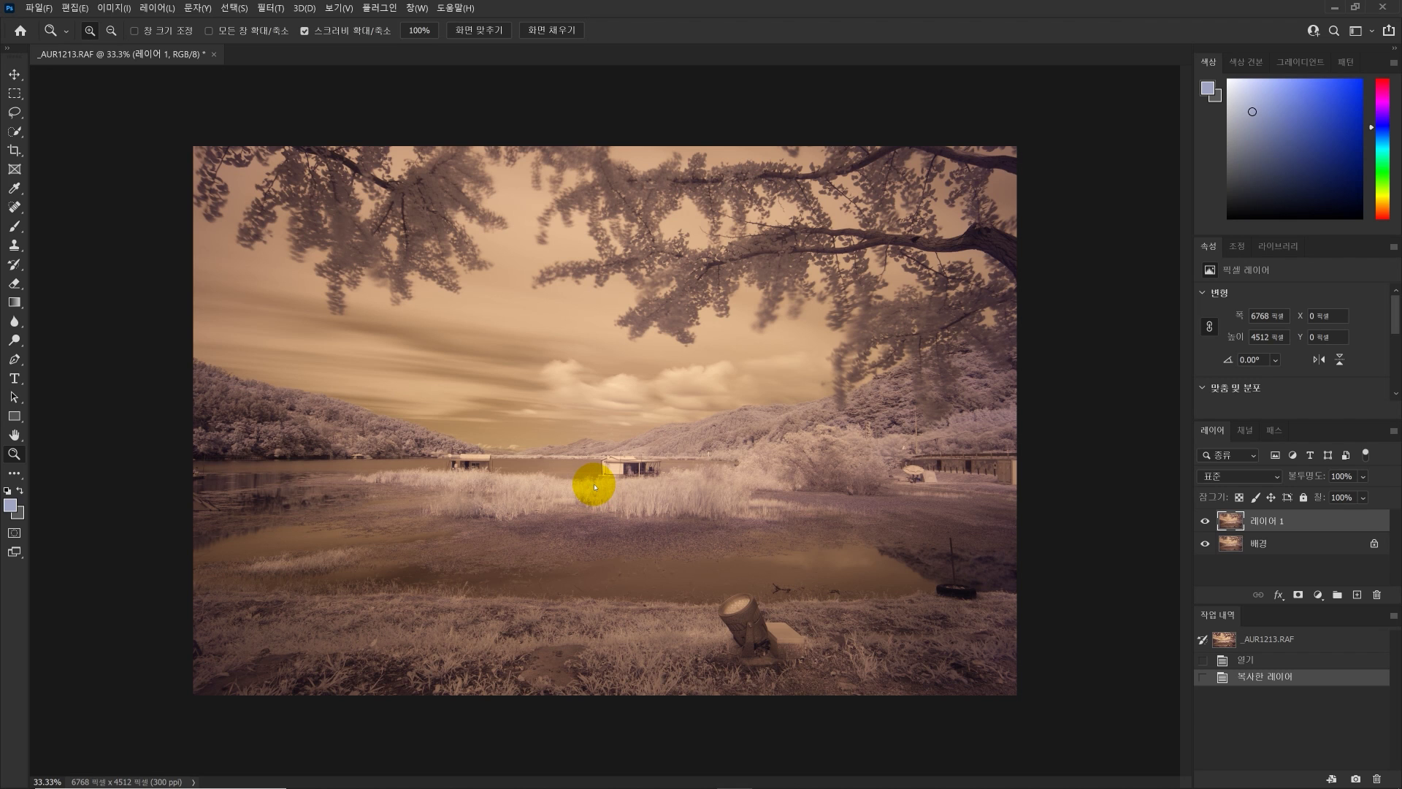
Open the Camera Raw filter on the duplicated layer, try a temperature of -100 and reset it to 0.
{"action": "key", "text": "ctrl+shift+a"}
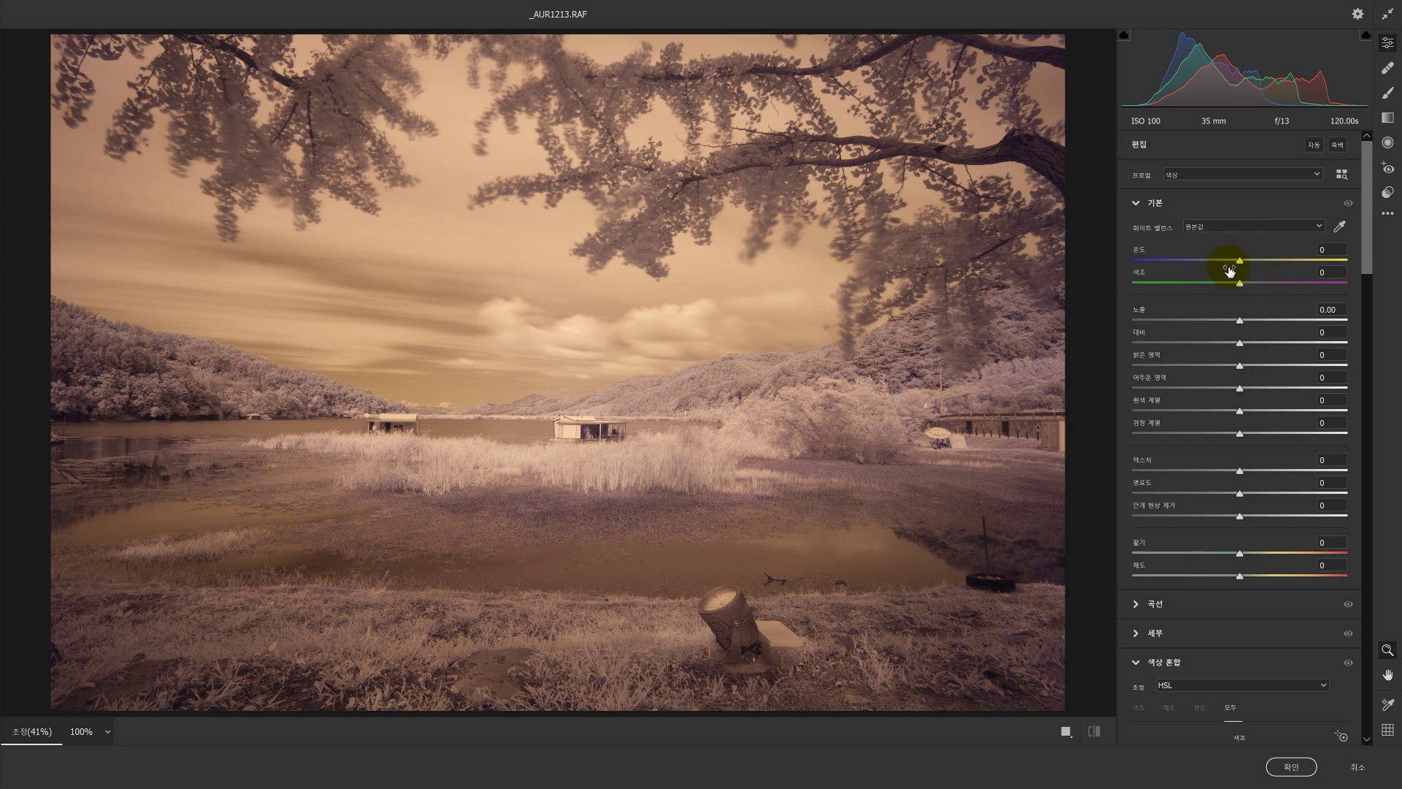
{"action": "left_click_drag", "start_coordinate": [1239, 261], "coordinate": [1120, 276]}
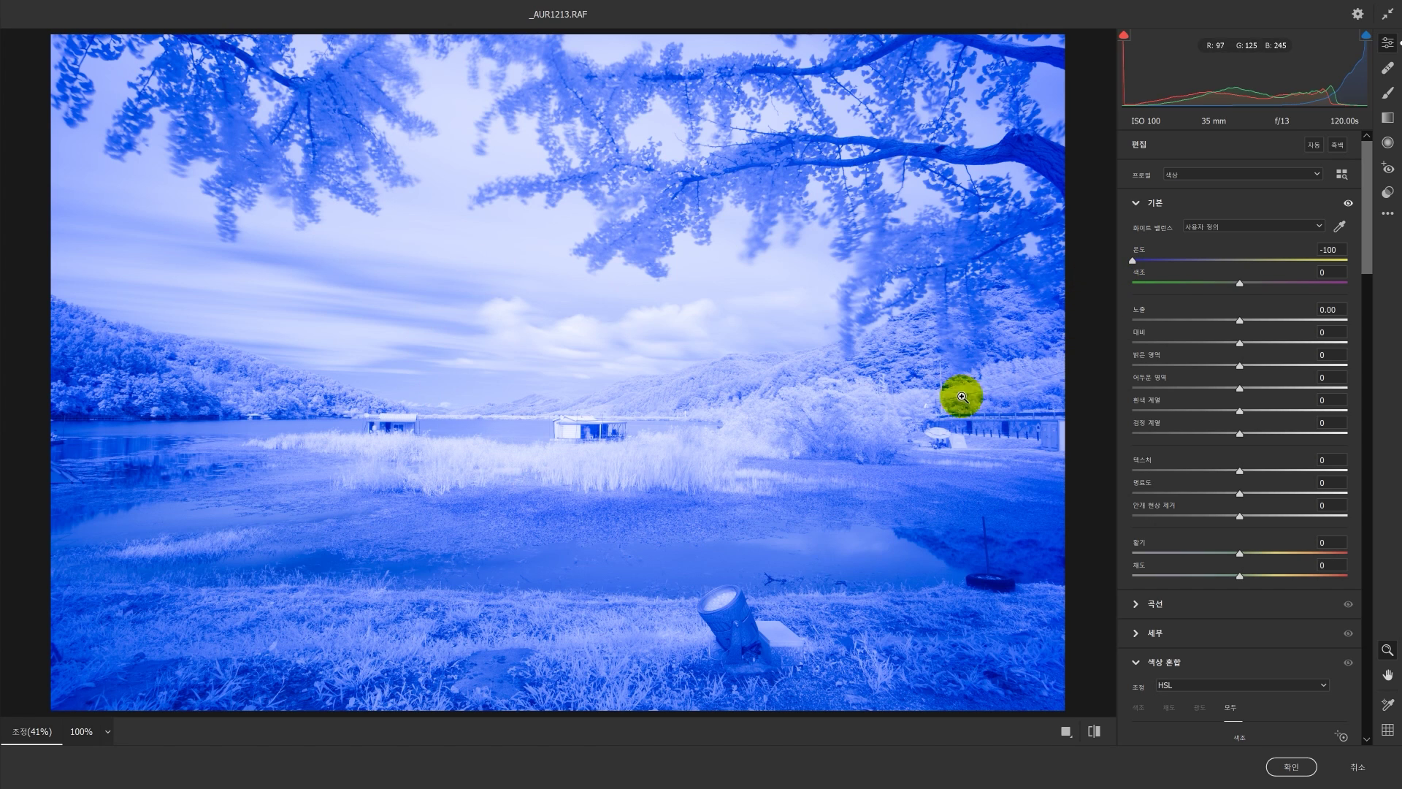
{"action": "double_click", "coordinate": [1135, 264]}
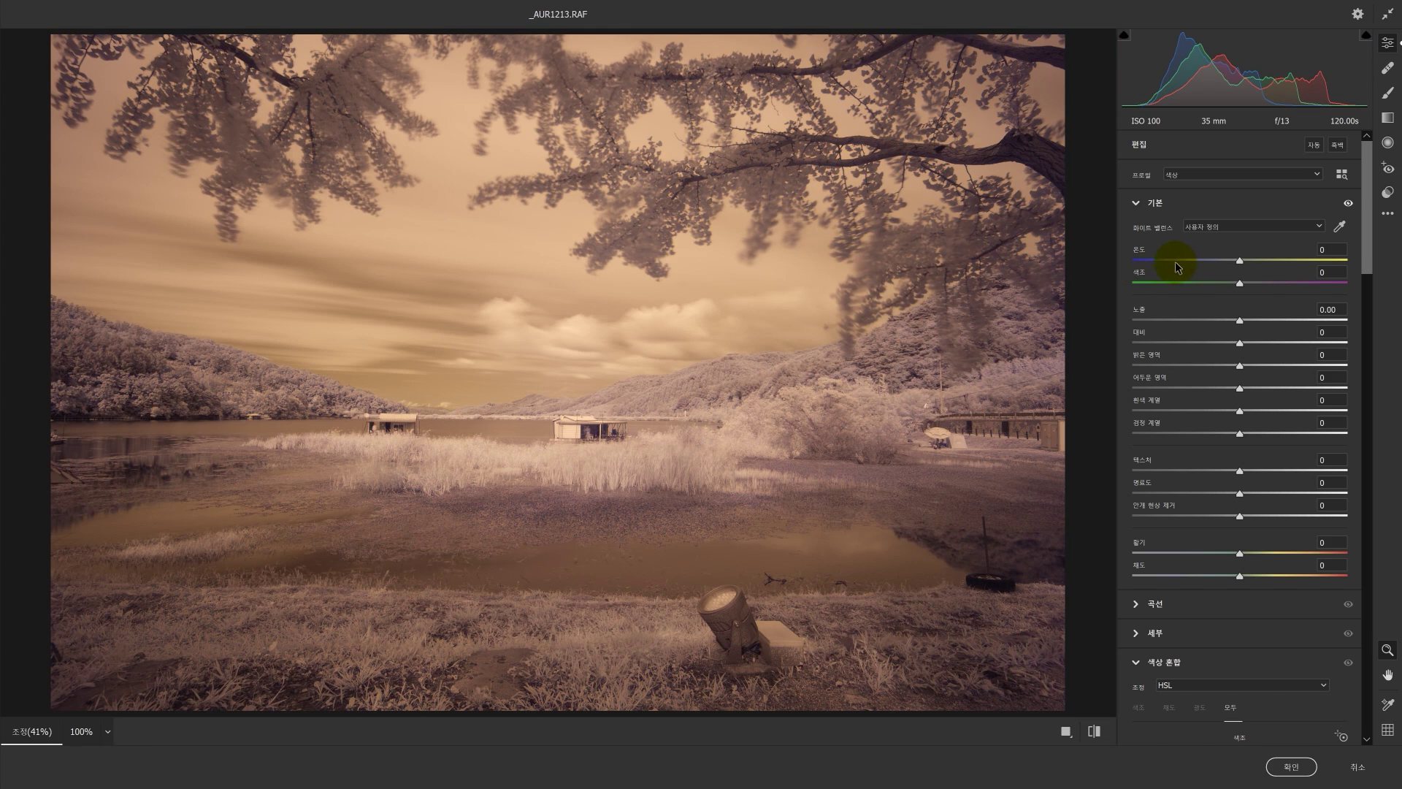
{"action": "mouse_move", "coordinate": [1242, 261]}
{"action": "left_mouse_down"}
{"action": "mouse_move", "coordinate": [1095, 279]}
{"action": "mouse_move", "coordinate": [1358, 256]}
{"action": "mouse_move", "coordinate": [1242, 269]}
{"action": "left_mouse_up"}
{"action": "mouse_move", "coordinate": [1242, 261]}
{"action": "left_mouse_down"}
{"action": "mouse_move", "coordinate": [1145, 262]}
{"action": "mouse_move", "coordinate": [1217, 260]}
{"action": "mouse_move", "coordinate": [1184, 270]}
{"action": "mouse_move", "coordinate": [1229, 278]}
{"action": "left_mouse_up"}
{"action": "double_click", "coordinate": [1237, 263]}
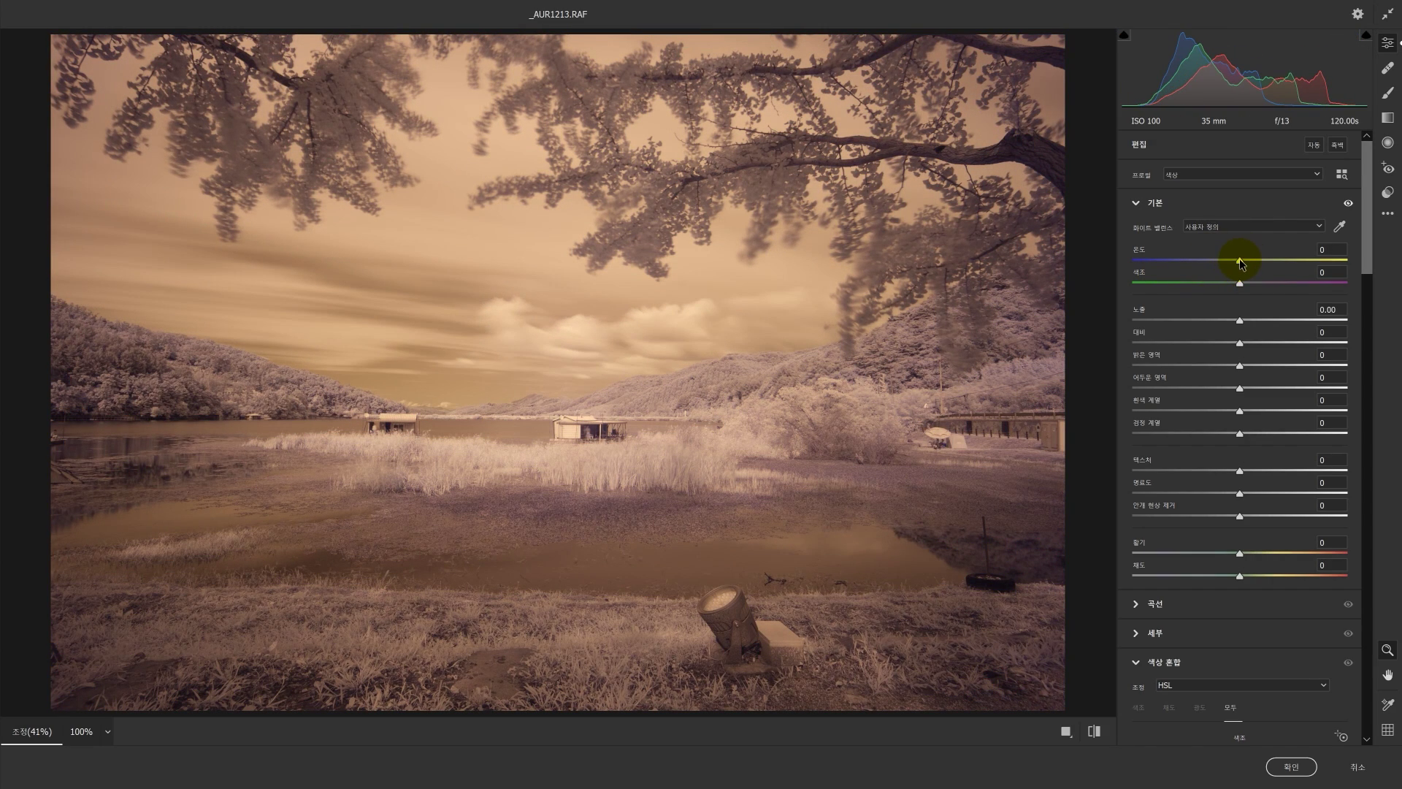
Set the temperature to -37, tint to -4, exposure to -0.35, contrast to +39, vibrance to -11 and saturation to -20.
{"action": "left_click_drag", "start_coordinate": [1239, 262], "coordinate": [1193, 260]}
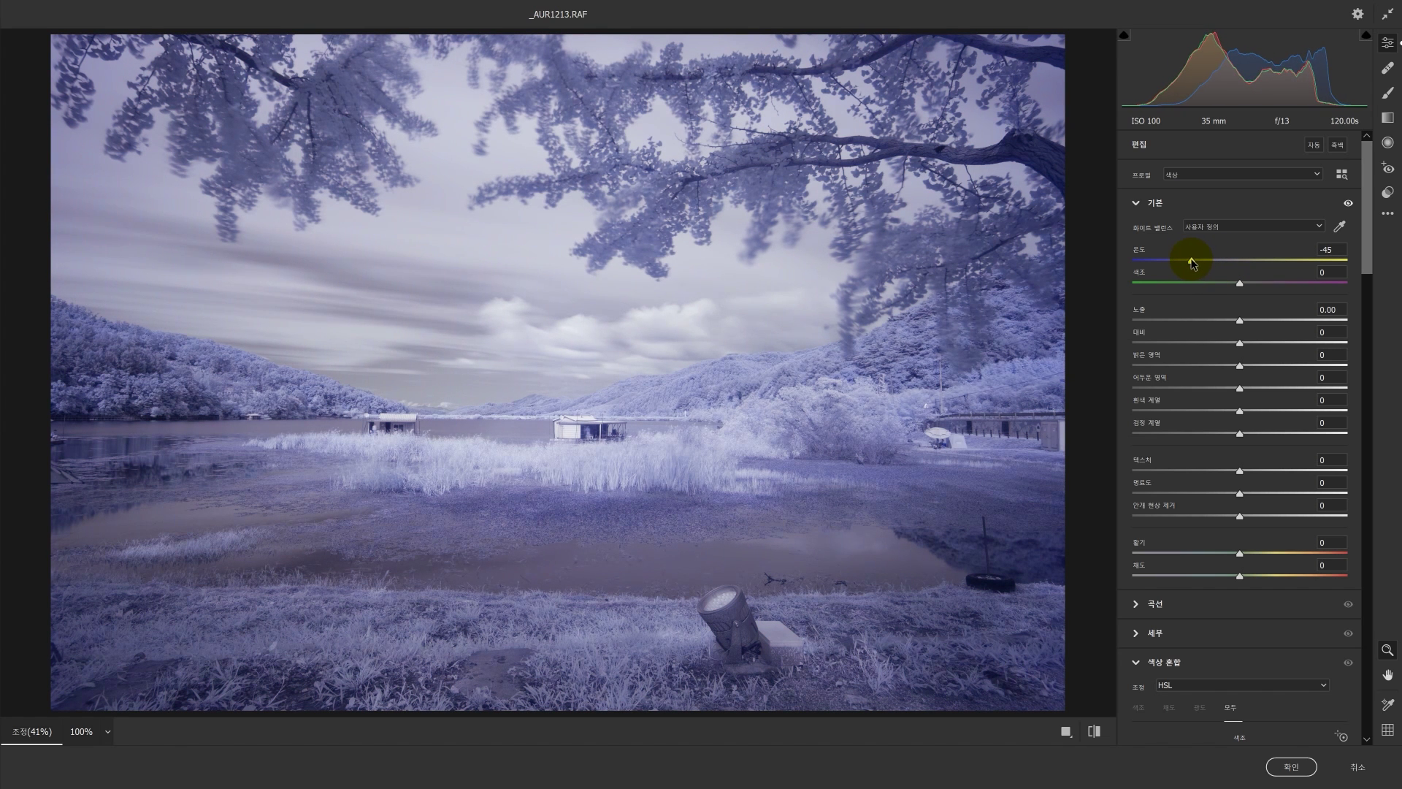
{"action": "left_click_drag", "start_coordinate": [1240, 342], "coordinate": [1281, 343]}
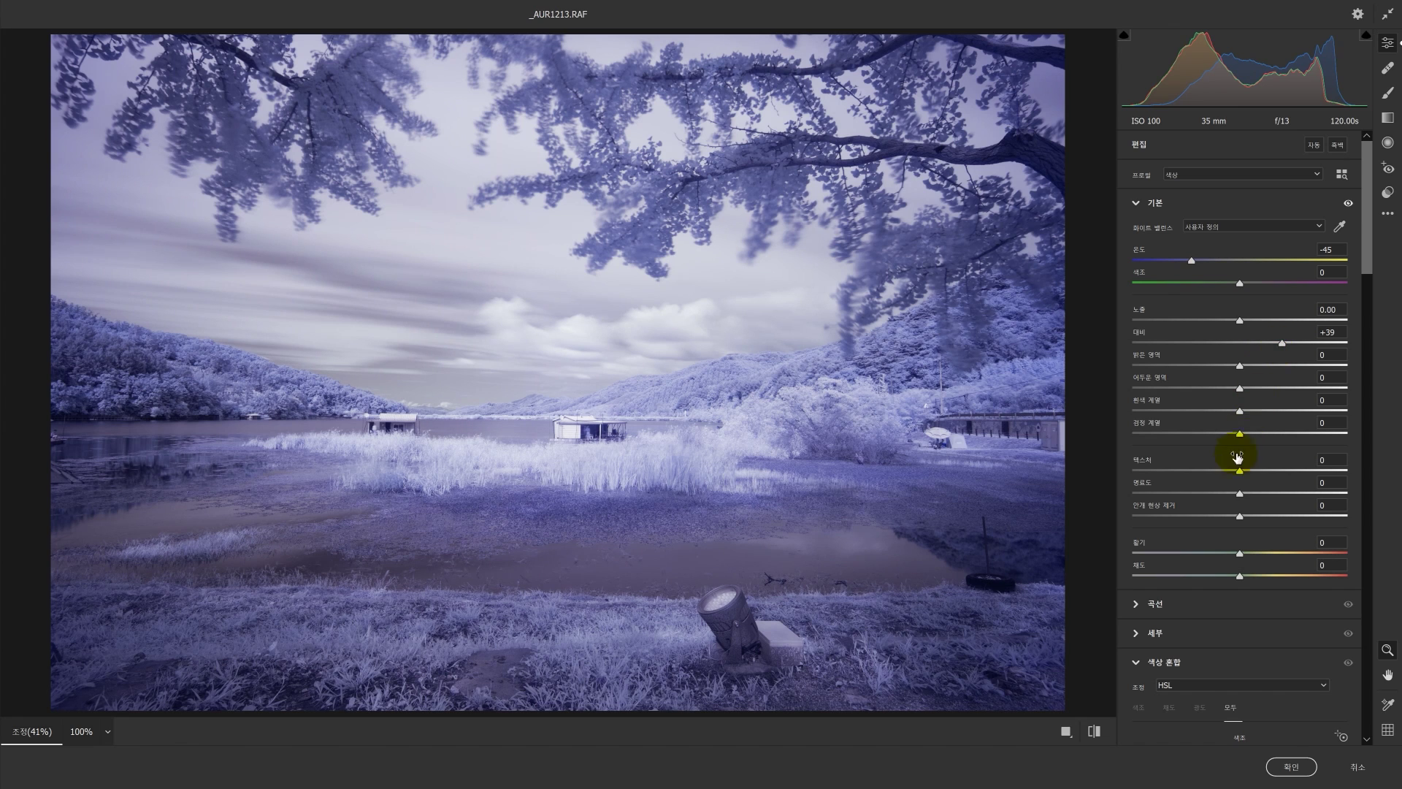
{"action": "left_click_drag", "start_coordinate": [1239, 576], "coordinate": [1210, 577]}
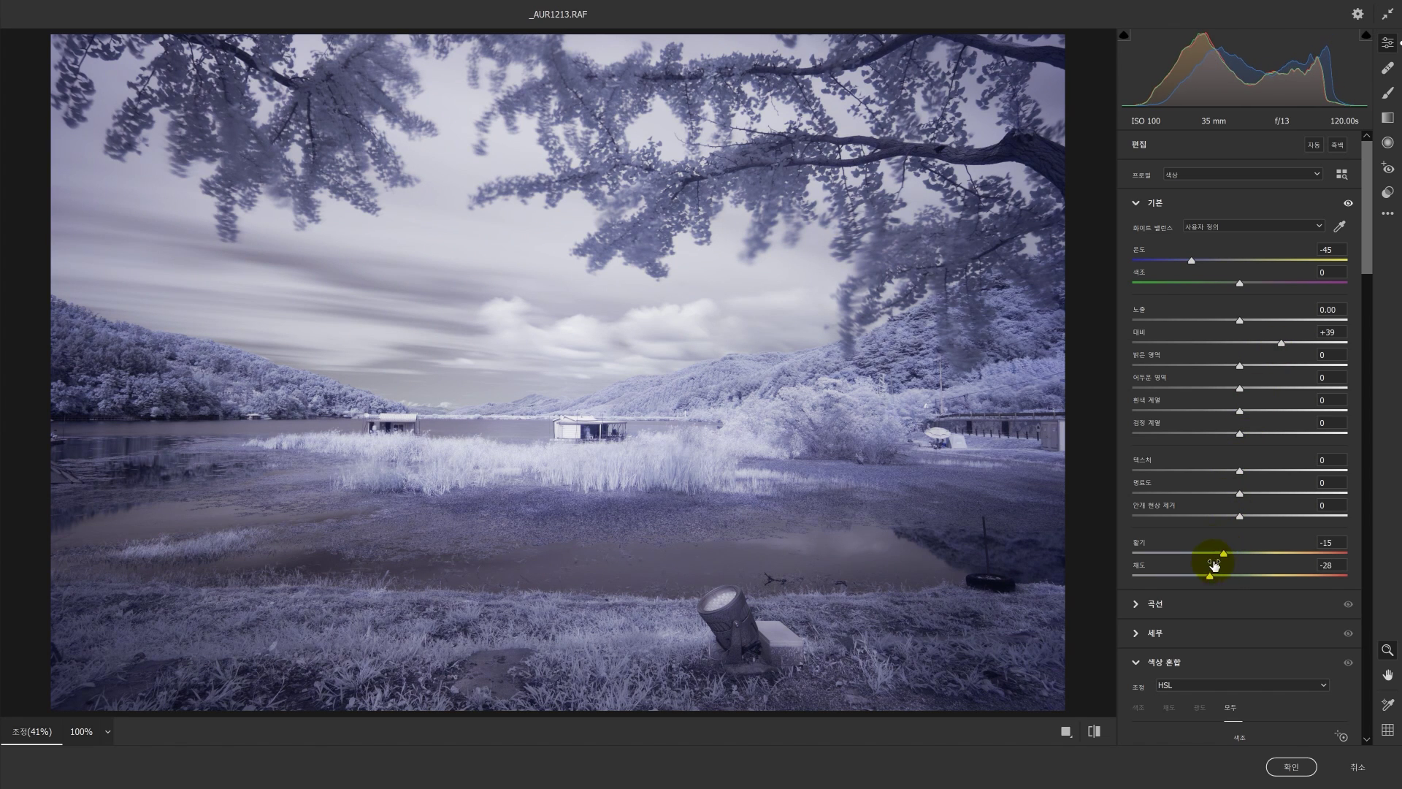
{"action": "mouse_move", "coordinate": [1239, 319]}
{"action": "left_mouse_down"}
{"action": "mouse_move", "coordinate": [1217, 321]}
{"action": "mouse_move", "coordinate": [1234, 325]}
{"action": "left_mouse_up"}
{"action": "left_click_drag", "start_coordinate": [1215, 557], "coordinate": [1225, 558]}
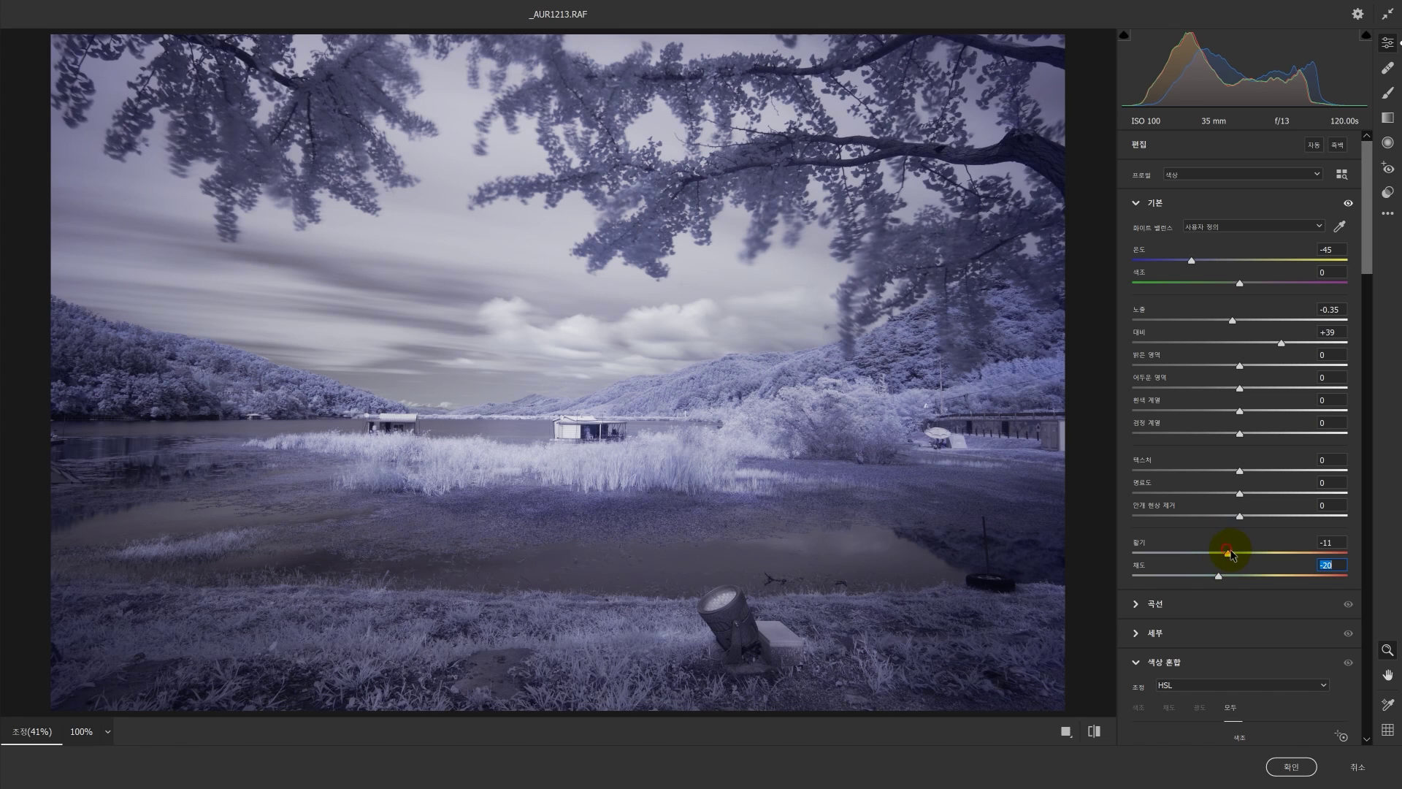
{"action": "left_click_drag", "start_coordinate": [1192, 260], "coordinate": [1235, 291]}
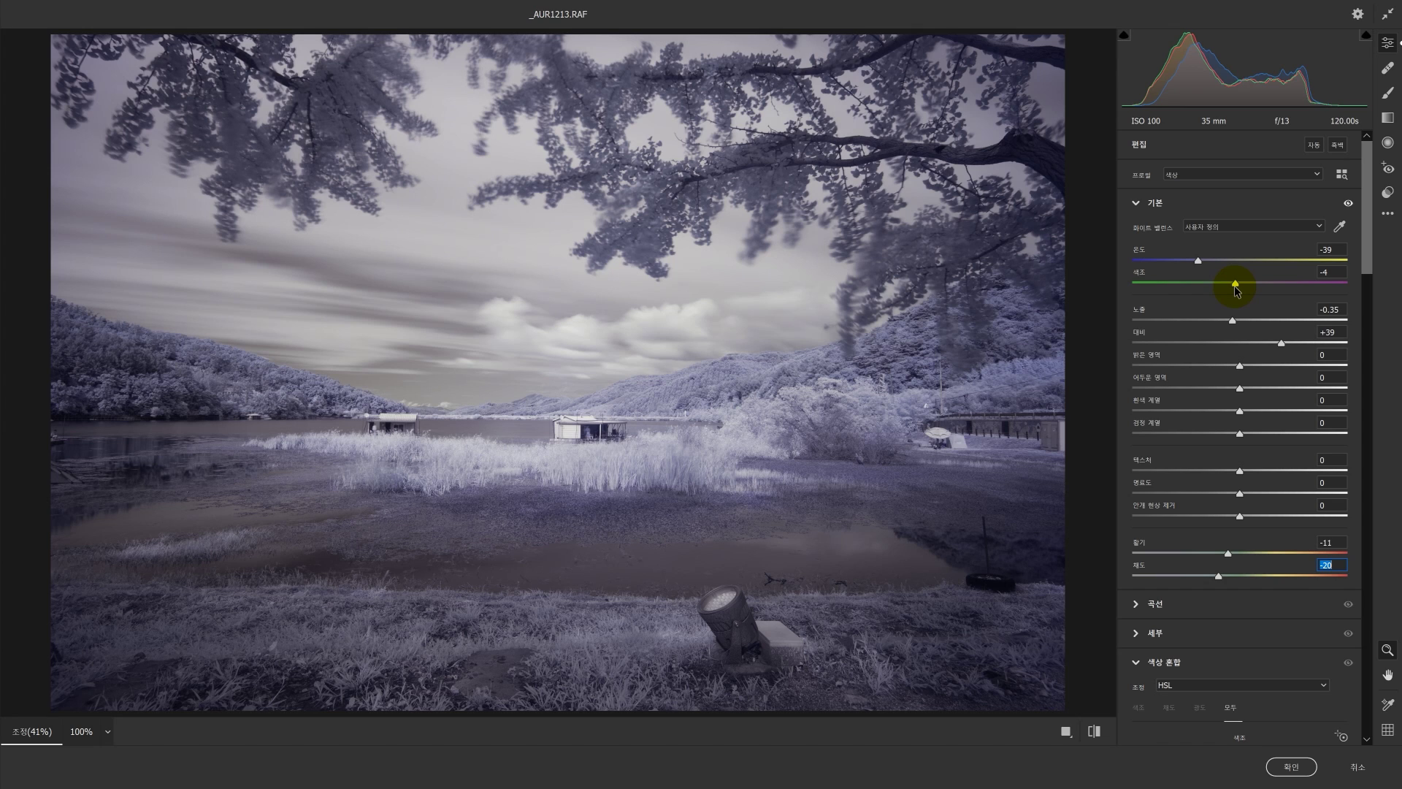
{"action": "mouse_move", "coordinate": [1199, 262]}
{"action": "left_mouse_down"}
{"action": "mouse_move", "coordinate": [1227, 261]}
{"action": "mouse_move", "coordinate": [1189, 260]}
{"action": "mouse_move", "coordinate": [1202, 261]}
{"action": "left_mouse_up"}
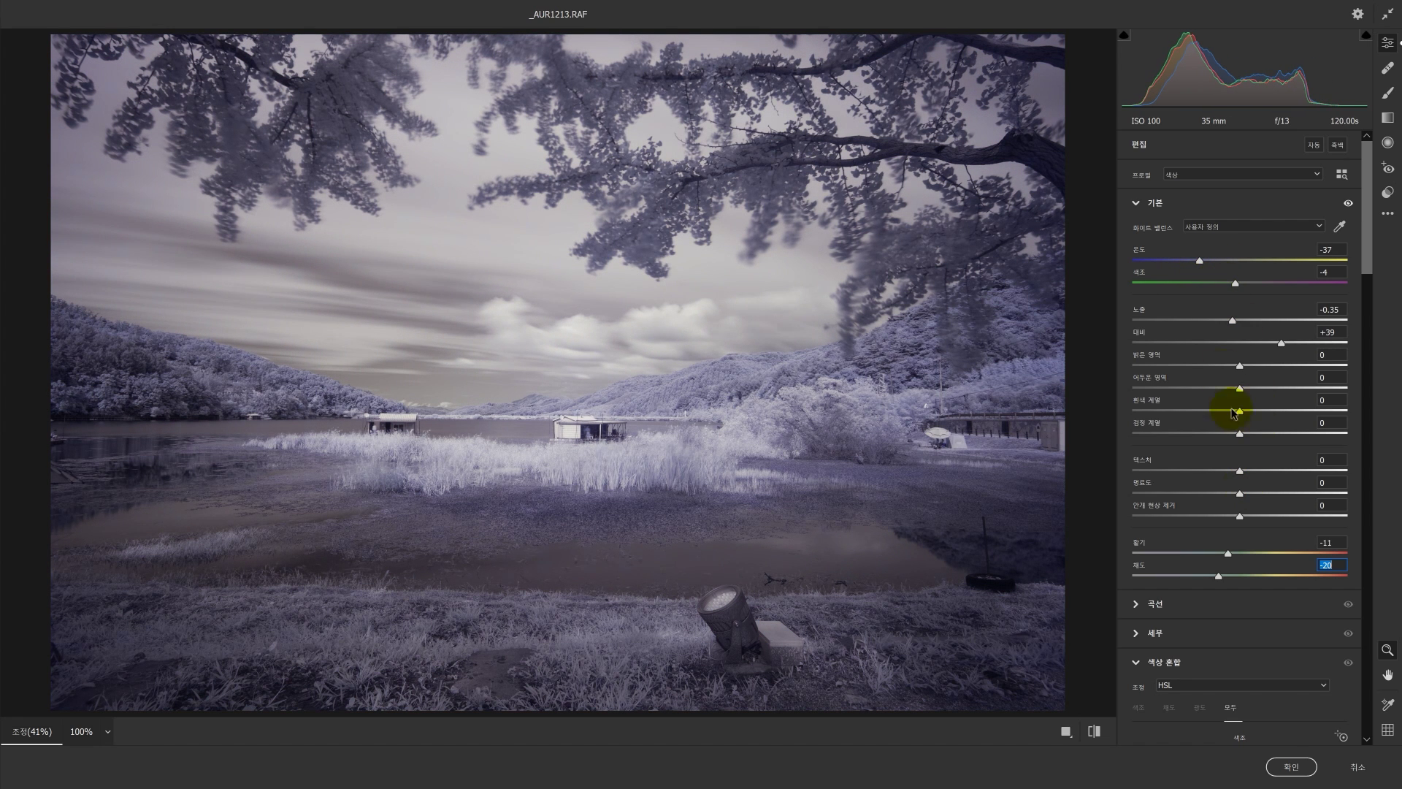
Set the blue and purple hues to +100 in the HSL color mixer.
{"action": "scroll", "coordinate": [1321, 601], "scroll_direction": "down", "scroll_amount": 8}
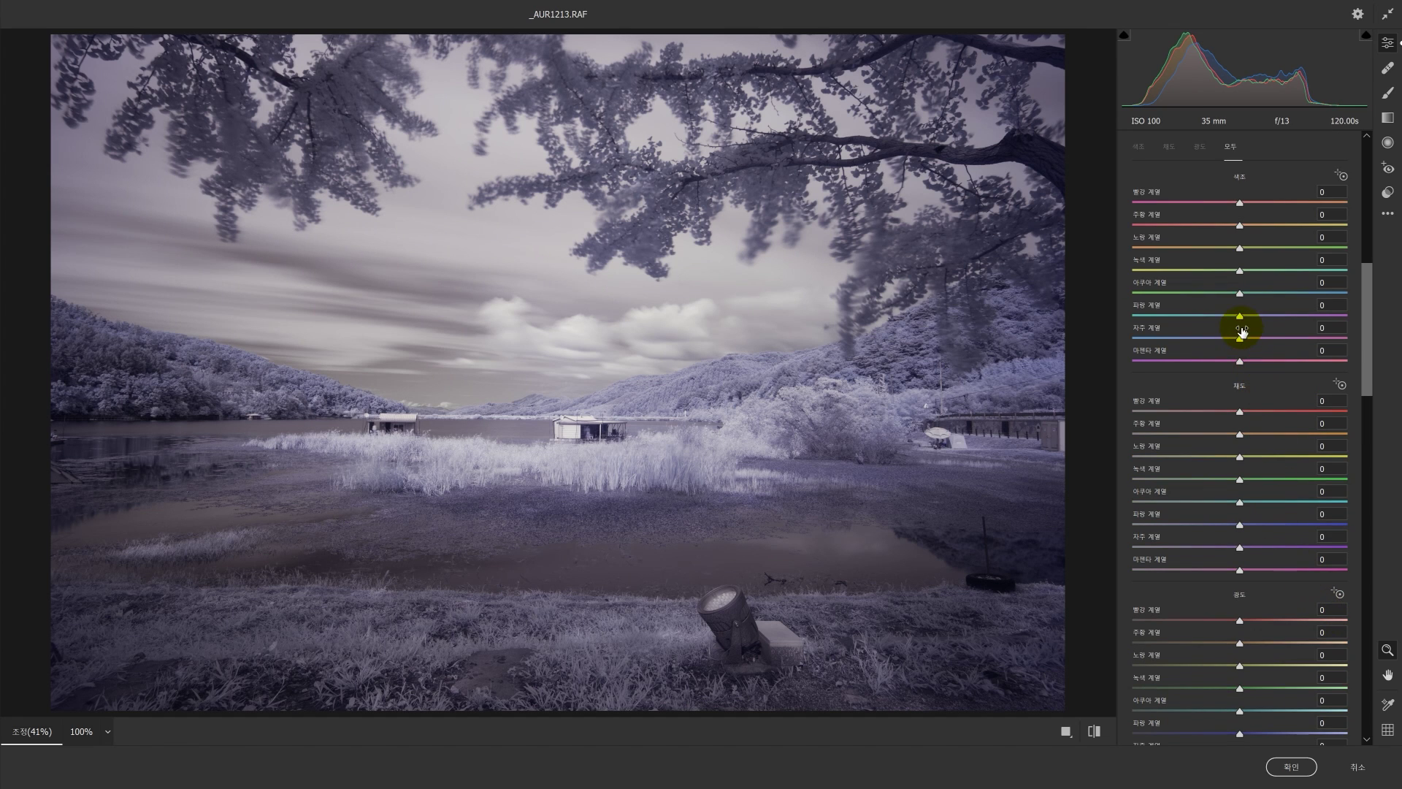
{"action": "left_click_drag", "start_coordinate": [1239, 318], "coordinate": [1375, 356]}
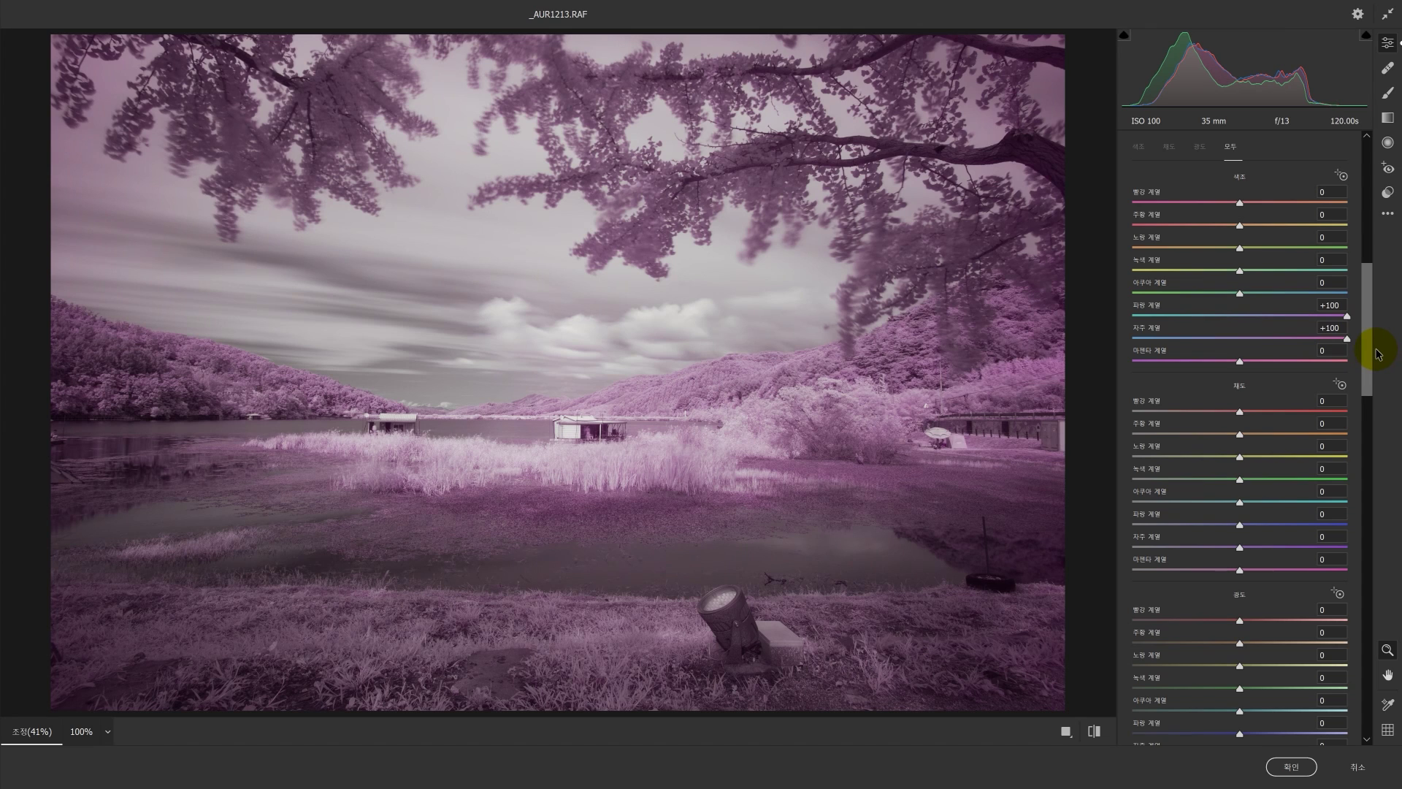
{"action": "scroll", "coordinate": [1262, 393], "scroll_direction": "up", "scroll_amount": 2}
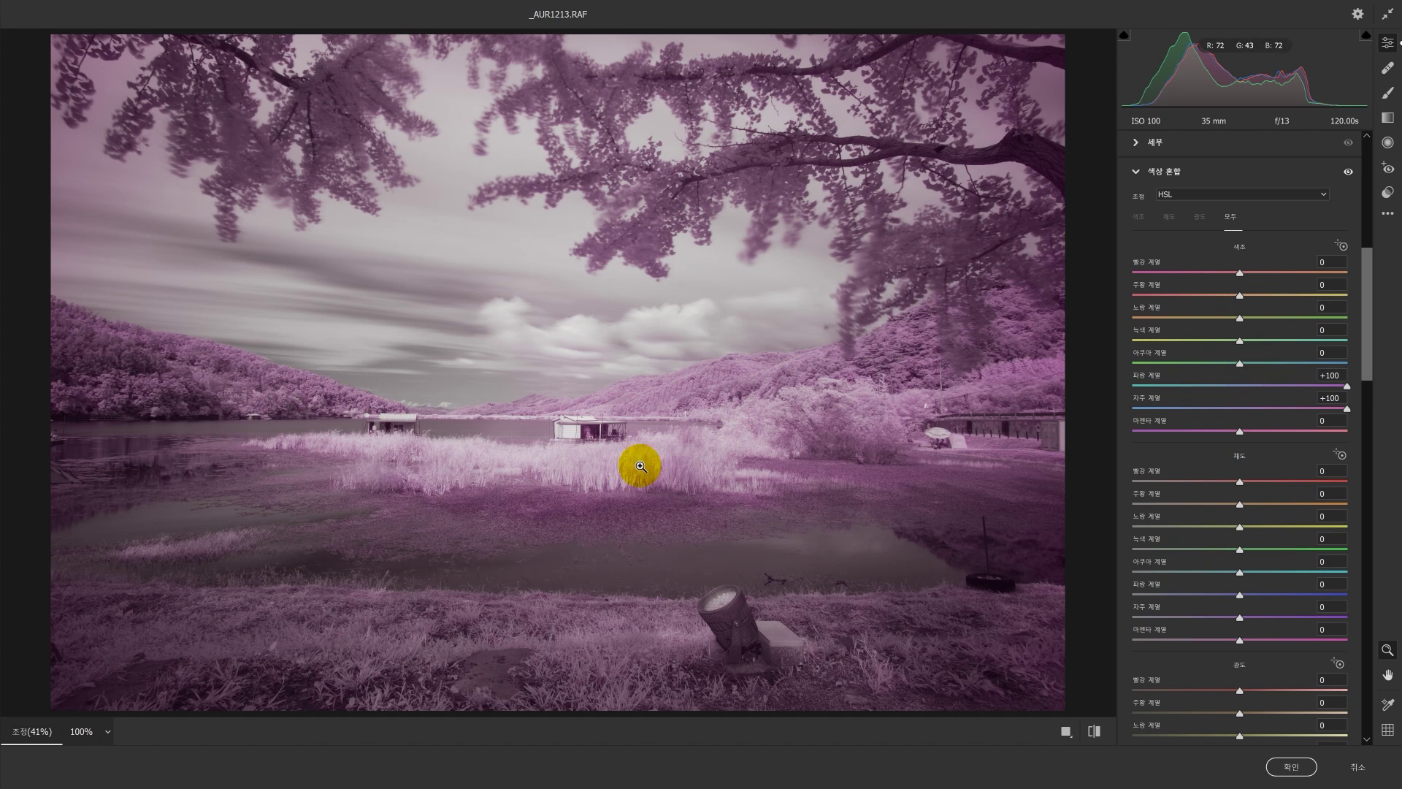
{"action": "scroll", "coordinate": [1168, 409], "scroll_direction": "up", "scroll_amount": 7}
{"action": "scroll", "coordinate": [1245, 232], "scroll_direction": "up", "scroll_amount": 7}
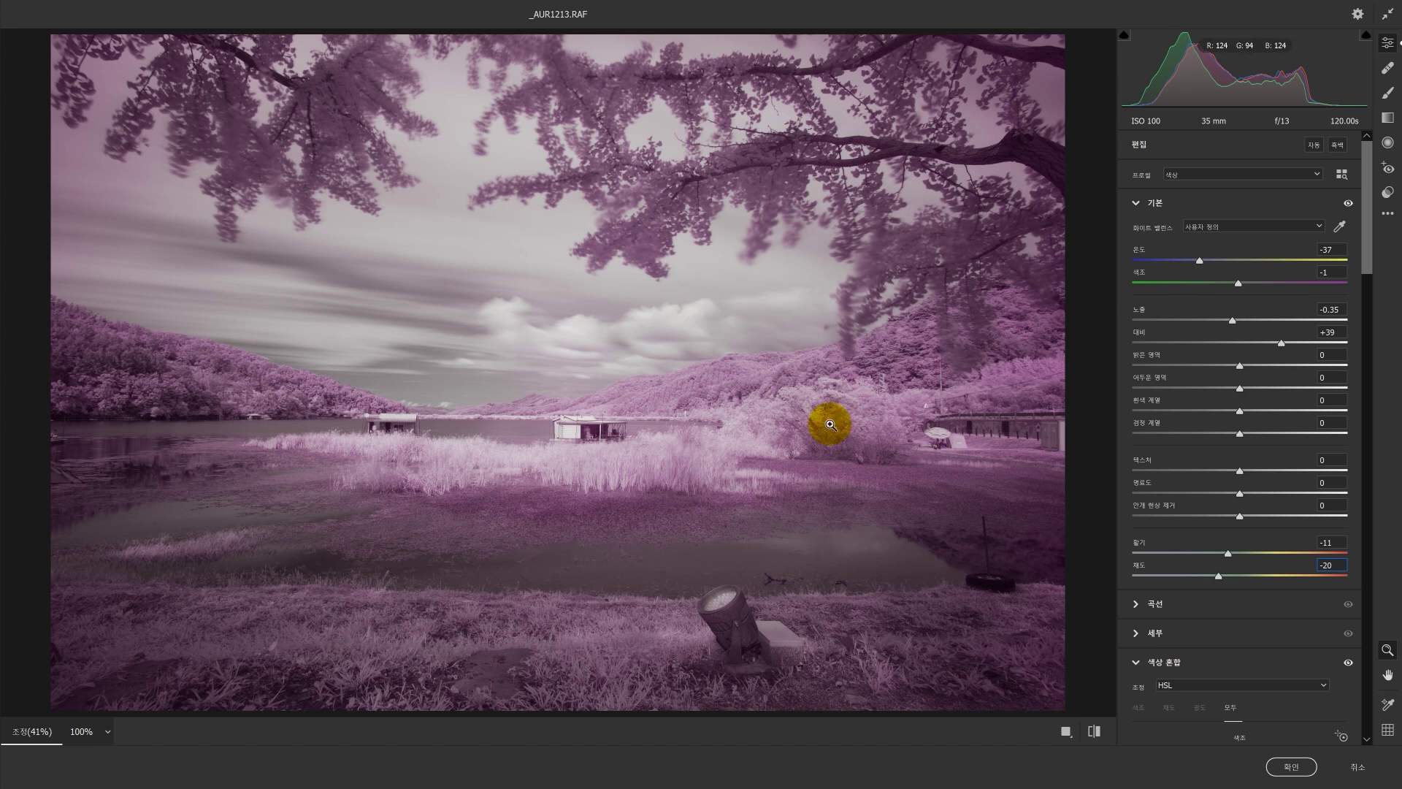
Try a blue hue of -53 and a purple hue of +73, and discard the Camera Raw filter edits.
{"action": "scroll", "coordinate": [1260, 560], "scroll_direction": "down", "scroll_amount": 4}
{"action": "scroll", "coordinate": [1262, 561], "scroll_direction": "down", "scroll_amount": 1}
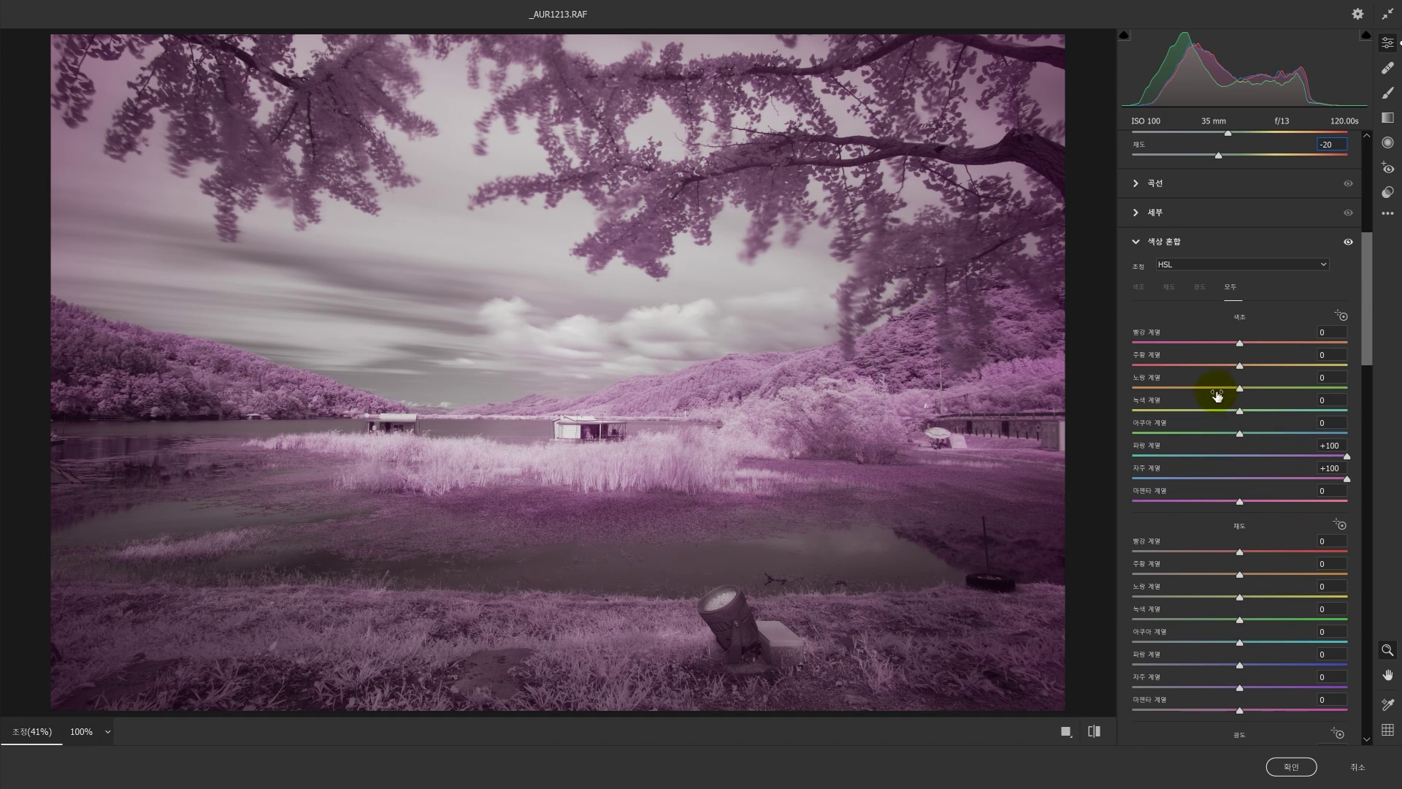
{"action": "left_click", "coordinate": [1247, 456]}
{"action": "left_click_drag", "start_coordinate": [1247, 457], "coordinate": [1092, 476]}
{"action": "left_click_drag", "start_coordinate": [1347, 478], "coordinate": [1317, 482]}
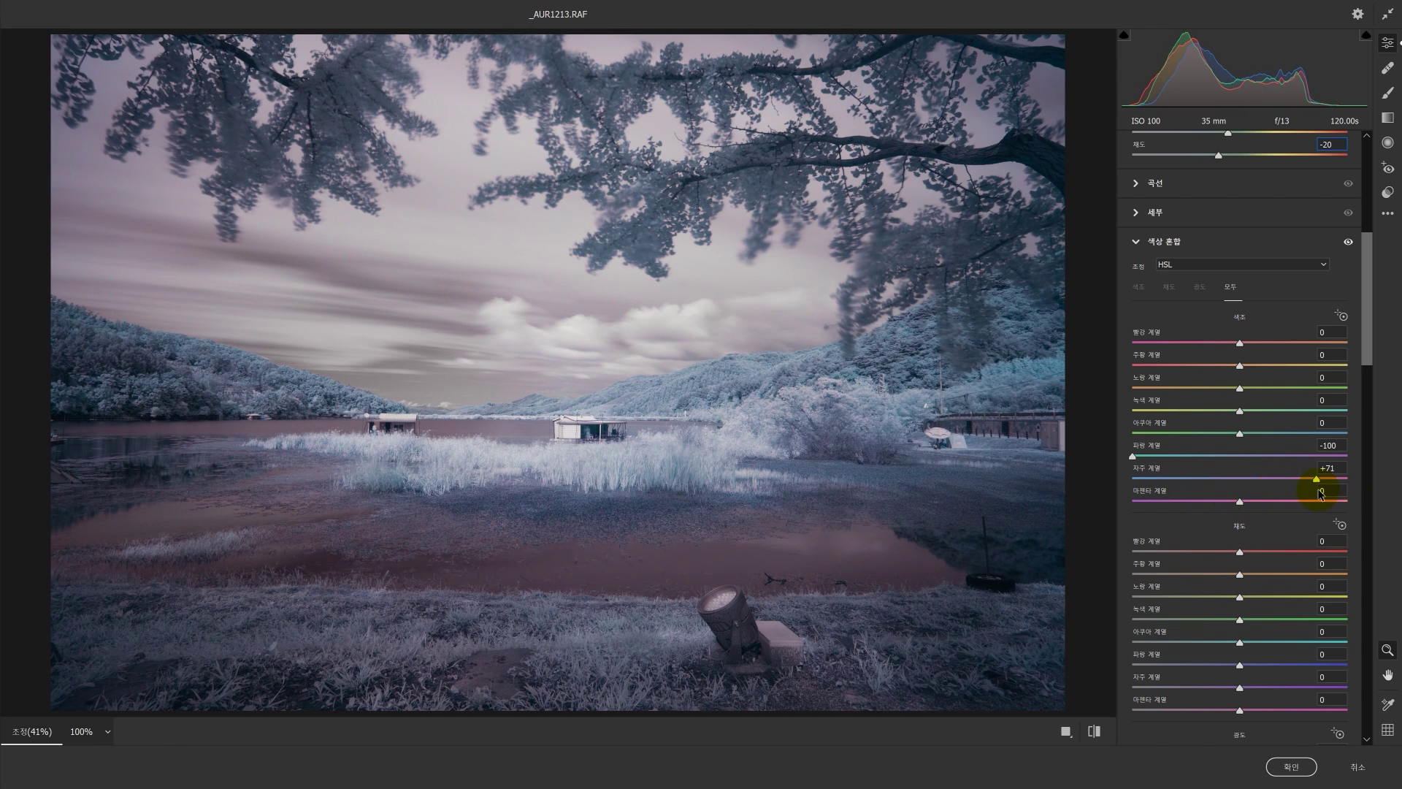
{"action": "mouse_move", "coordinate": [1183, 454]}
{"action": "left_mouse_down"}
{"action": "mouse_move", "coordinate": [1234, 466]}
{"action": "mouse_move", "coordinate": [1182, 467]}
{"action": "left_mouse_up"}
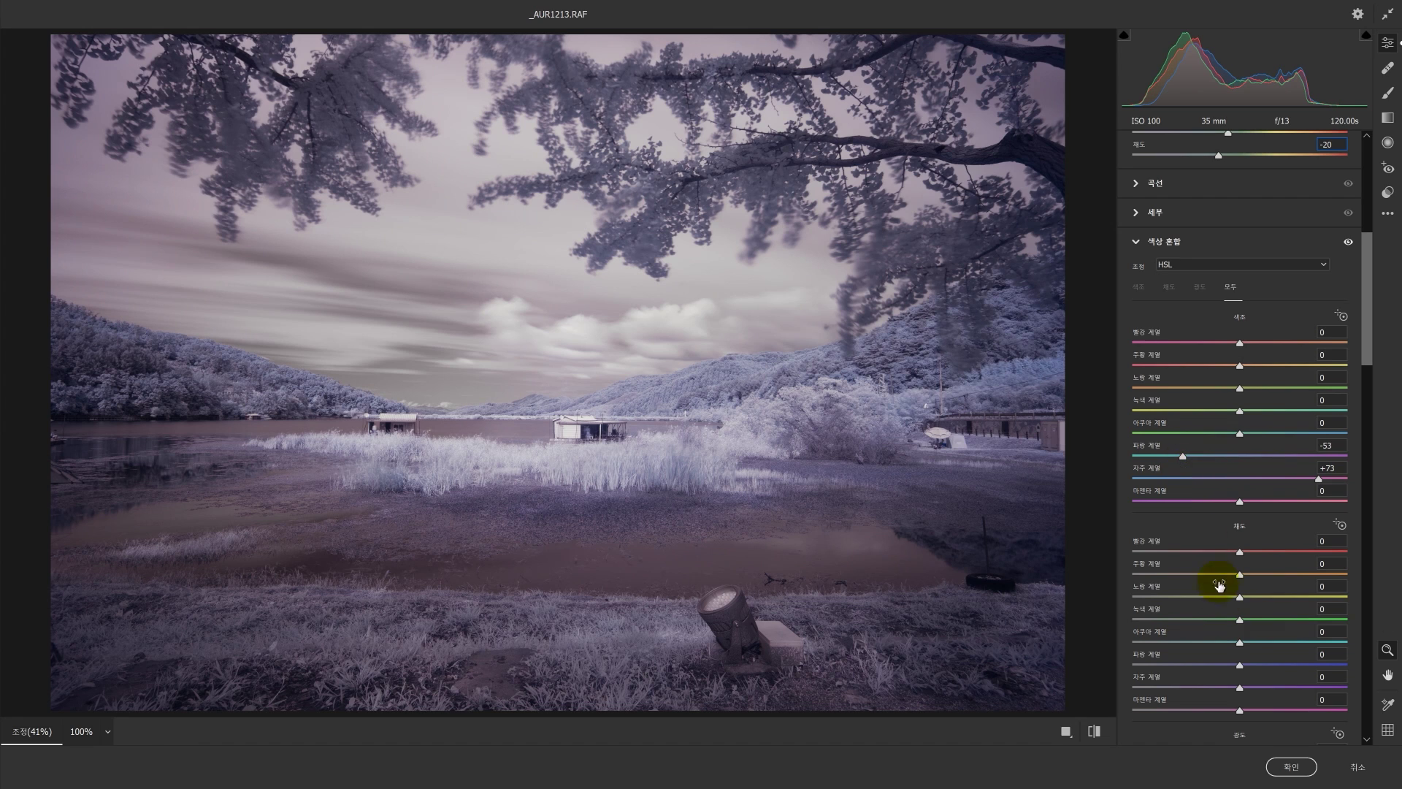
{"action": "left_click", "coordinate": [1353, 768]}
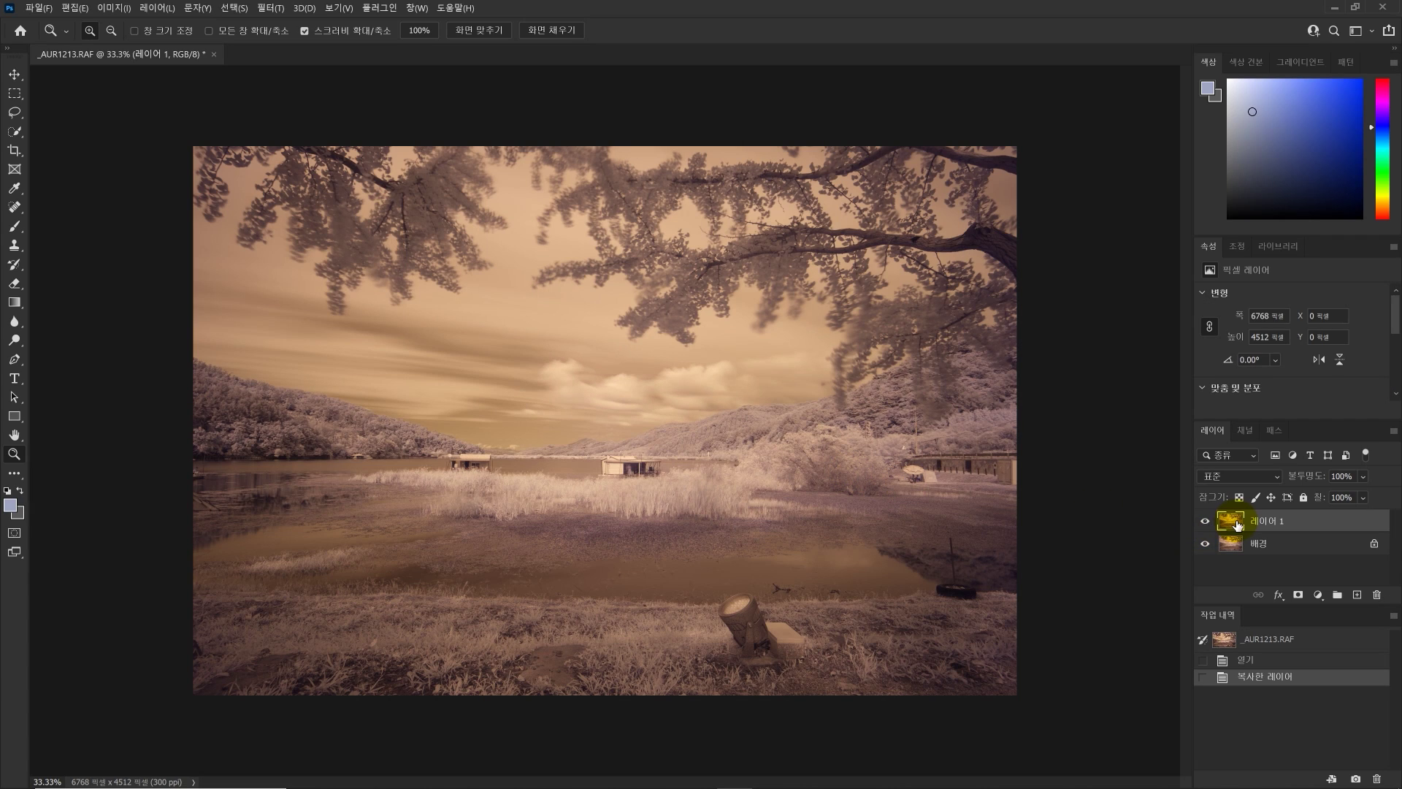
Hide and show the duplicated layer to compare it with the background.
{"action": "left_click", "coordinate": [1204, 521]}
{"action": "left_click", "coordinate": [1205, 520]}
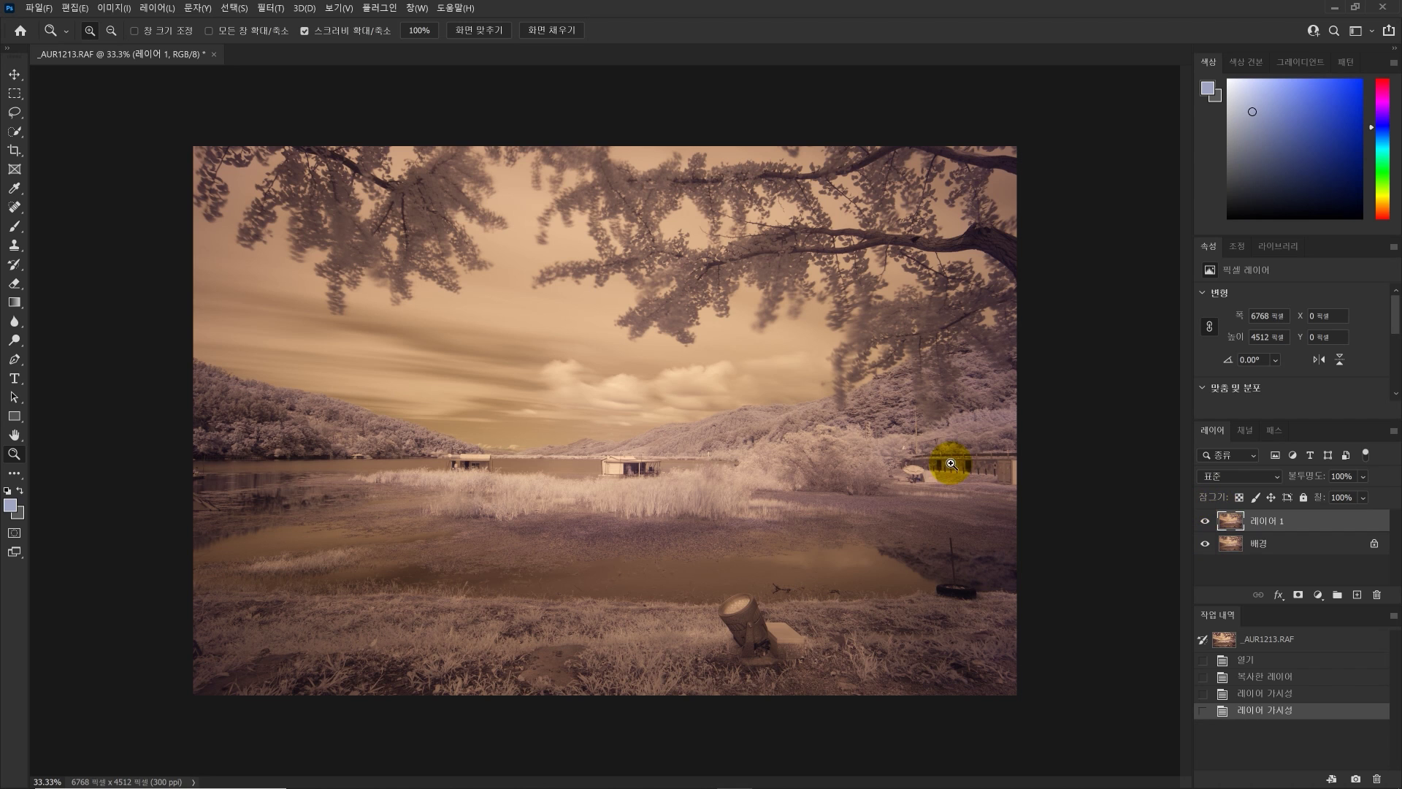
Apply the Camera Raw filter to the duplicated layer with temperature -63, contrast -40 and vibrance +14.
{"action": "key", "text": "ctrl+shift+a"}
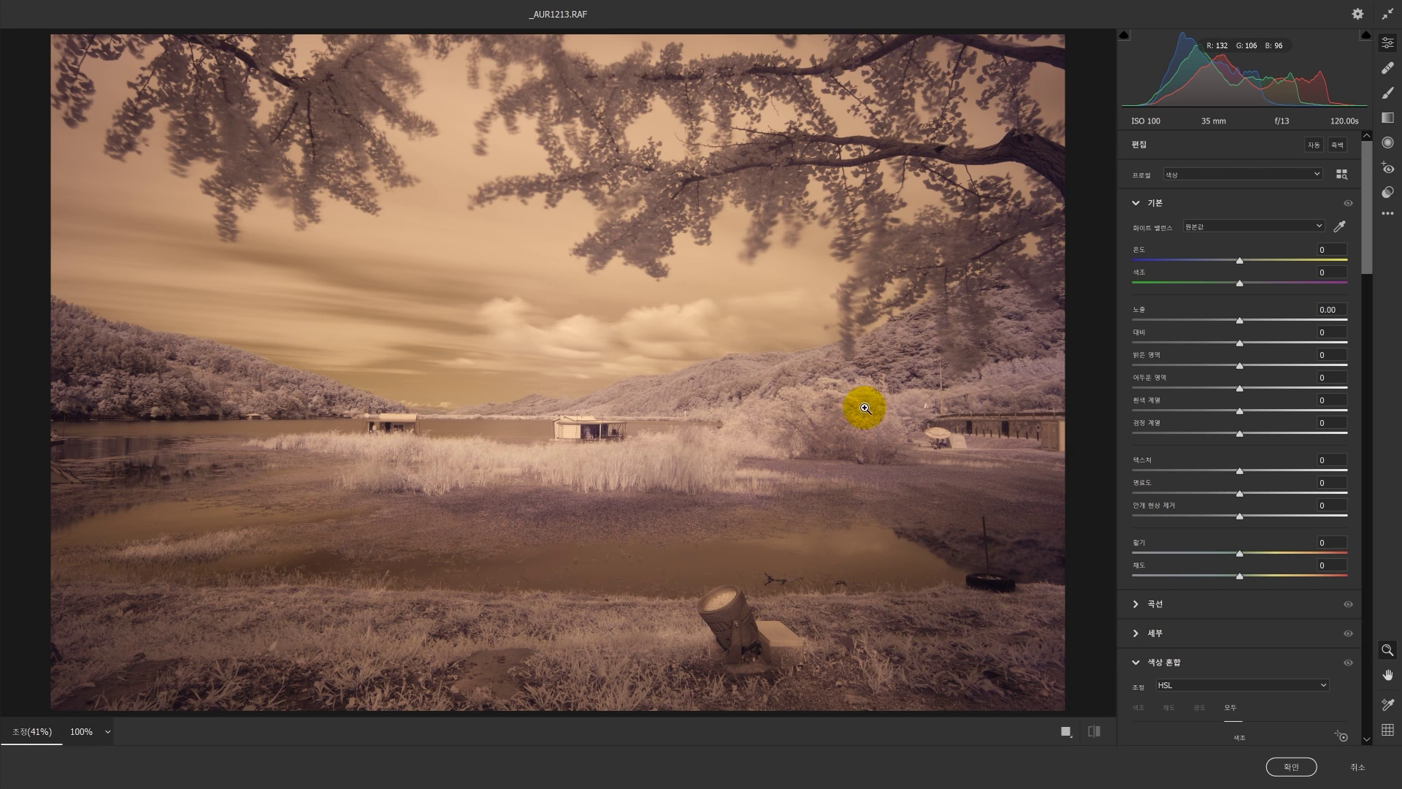
{"action": "left_click", "coordinate": [1204, 259]}
{"action": "left_click_drag", "start_coordinate": [1203, 262], "coordinate": [1172, 261]}
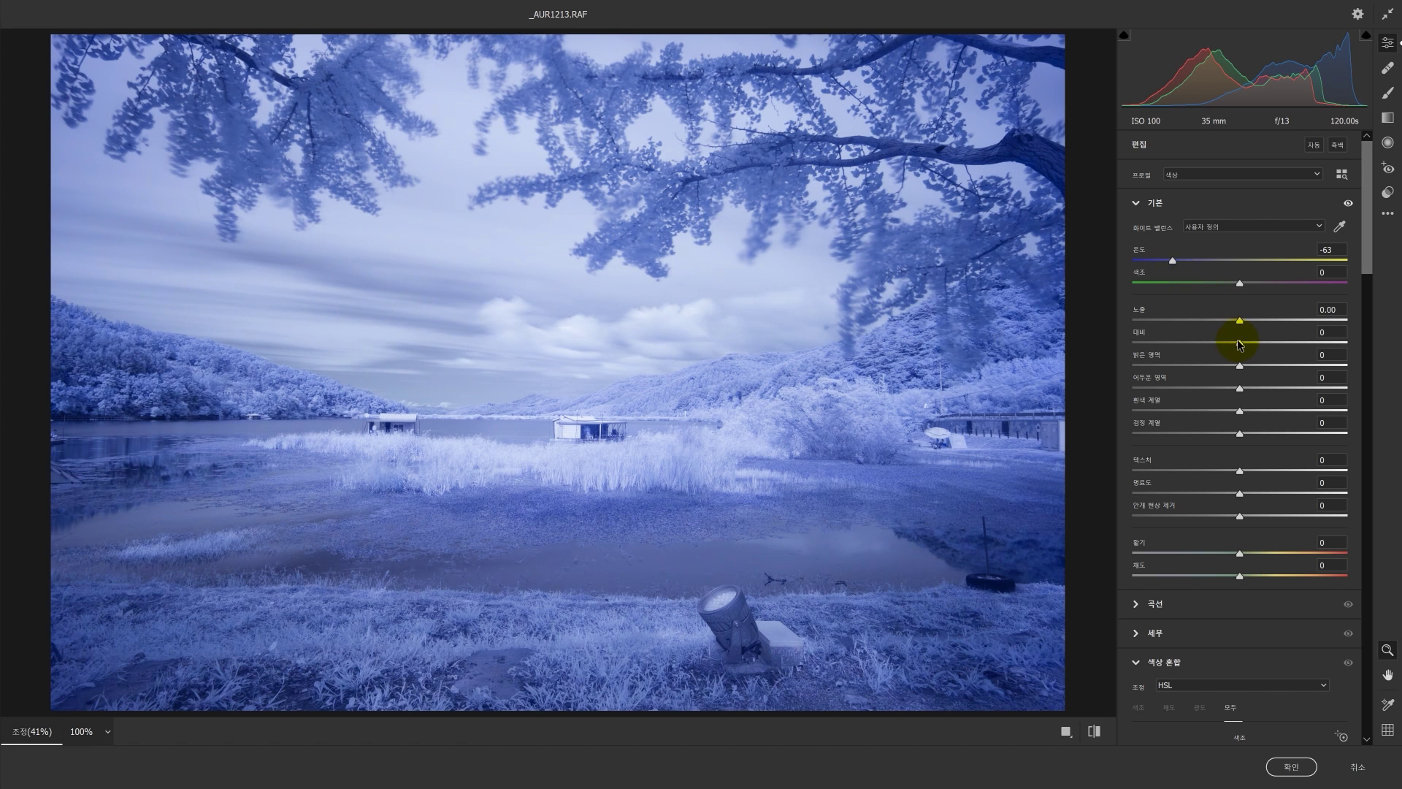
{"action": "left_click_drag", "start_coordinate": [1239, 346], "coordinate": [1195, 353]}
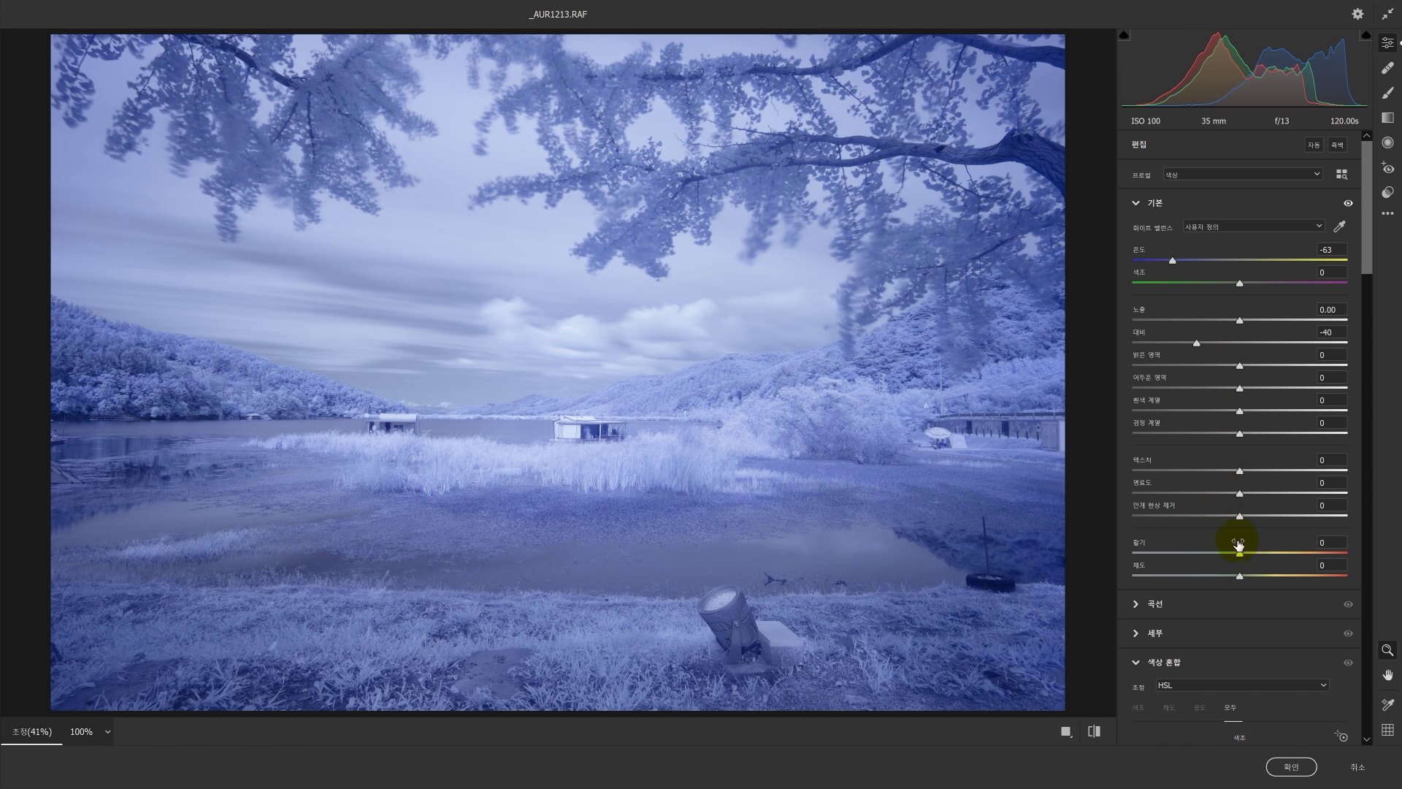
{"action": "left_click_drag", "start_coordinate": [1245, 559], "coordinate": [1258, 563]}
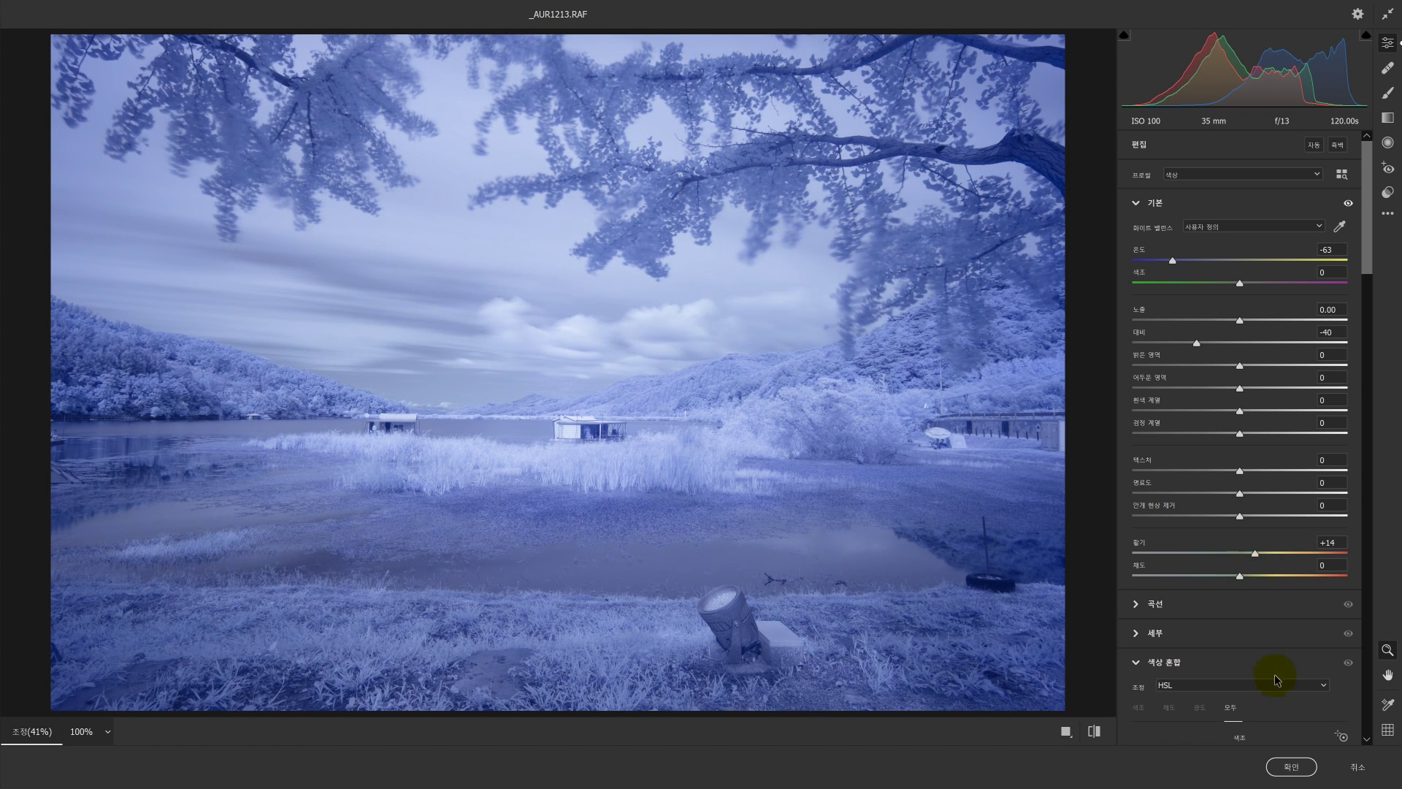
Confirm the Camera Raw filter edits and reselect the duplicated layer above the background.
{"action": "left_click", "coordinate": [1291, 766]}
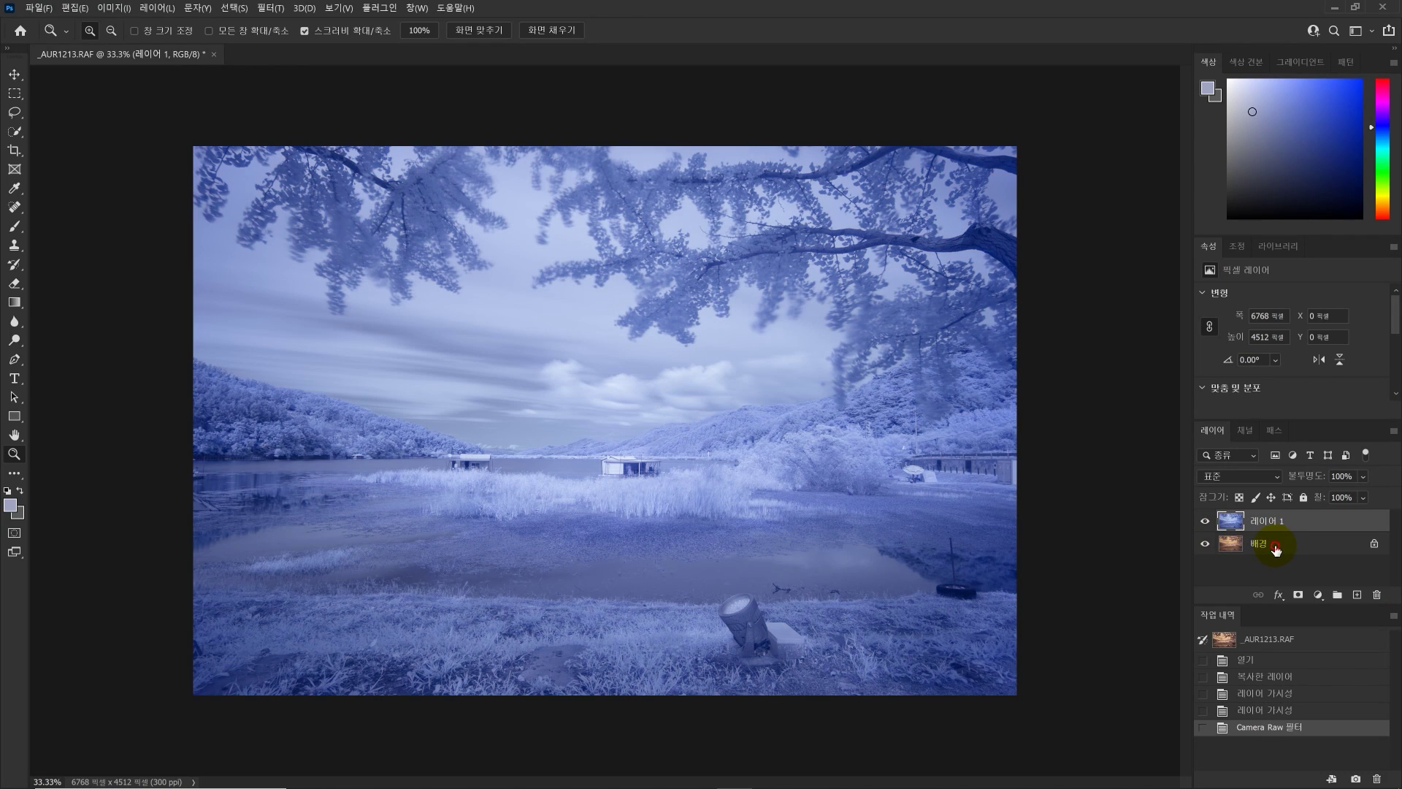
{"action": "left_click", "coordinate": [1275, 549]}
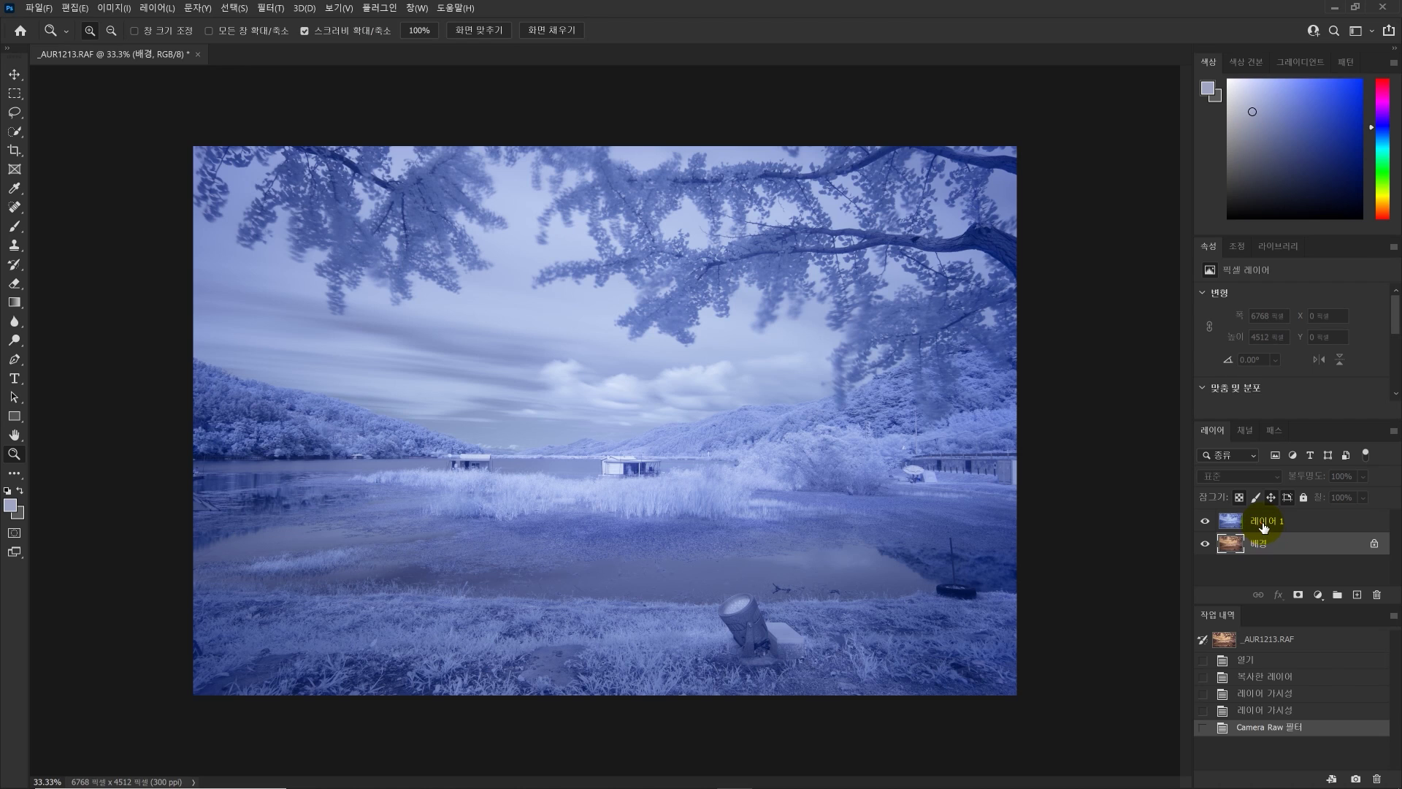
{"action": "left_click", "coordinate": [1264, 527]}
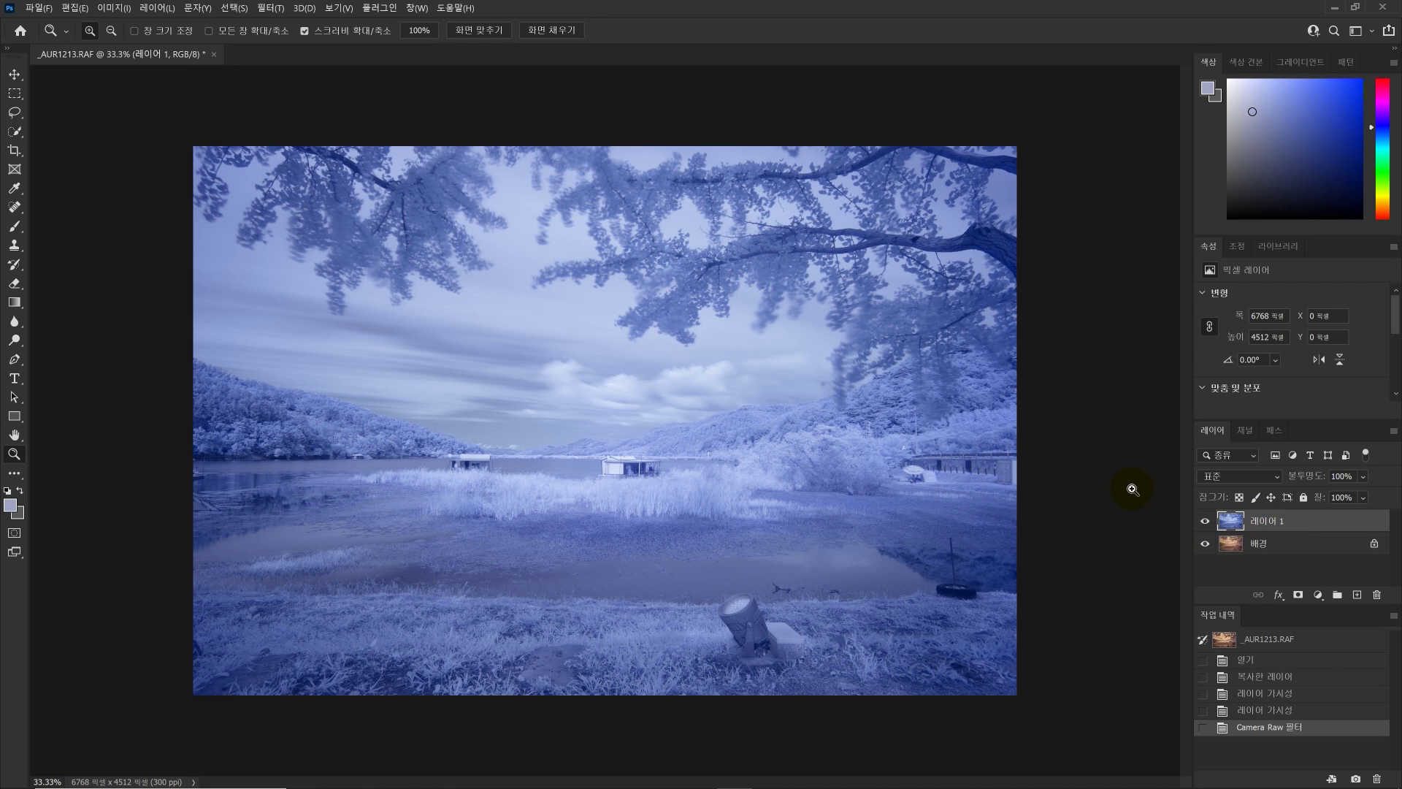
Try the Dissolve, Darken and Multiply blend modes on the duplicated layer.
{"action": "left_click", "coordinate": [1226, 480]}
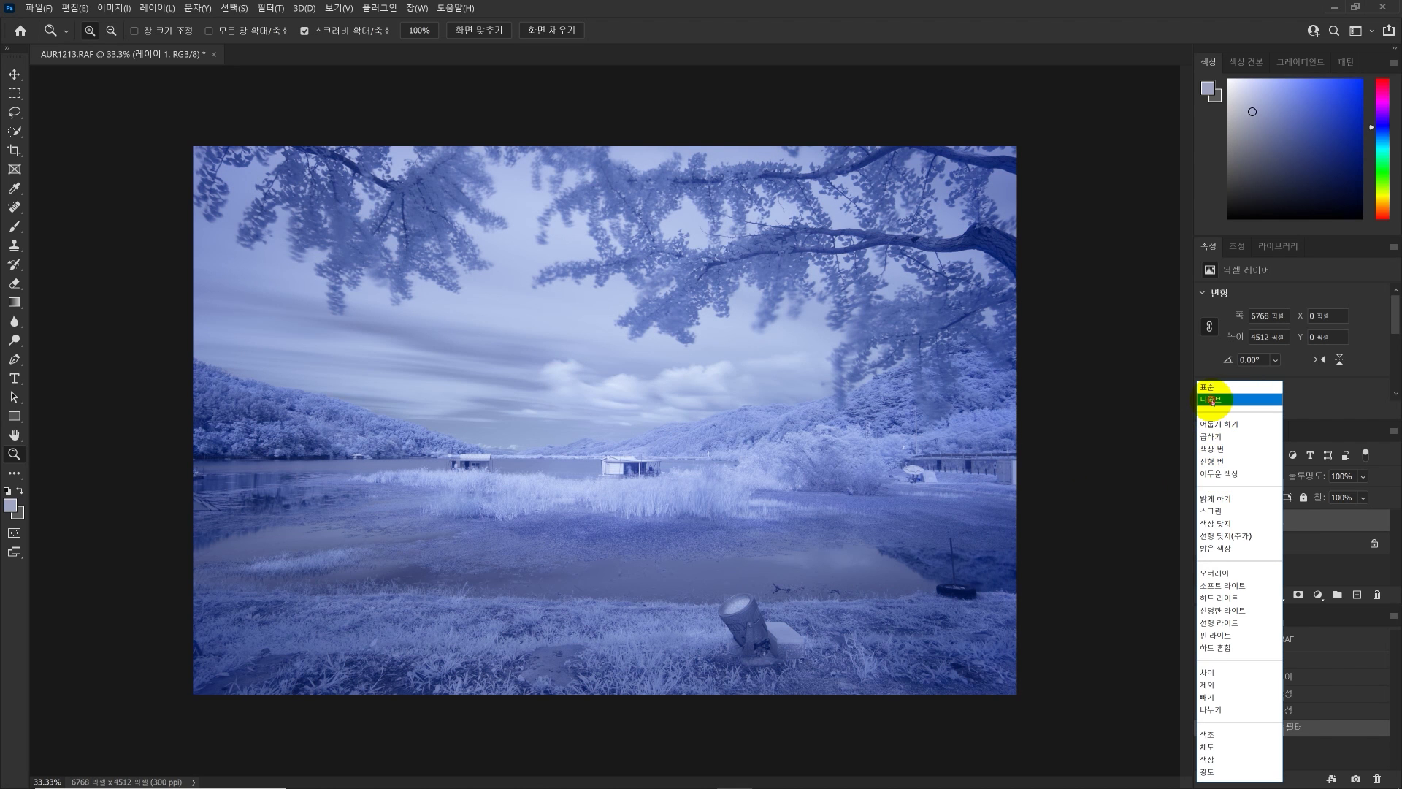
{"action": "left_click", "coordinate": [1212, 400]}
{"action": "key", "text": "Down"}
{"action": "key", "text": "Down"}
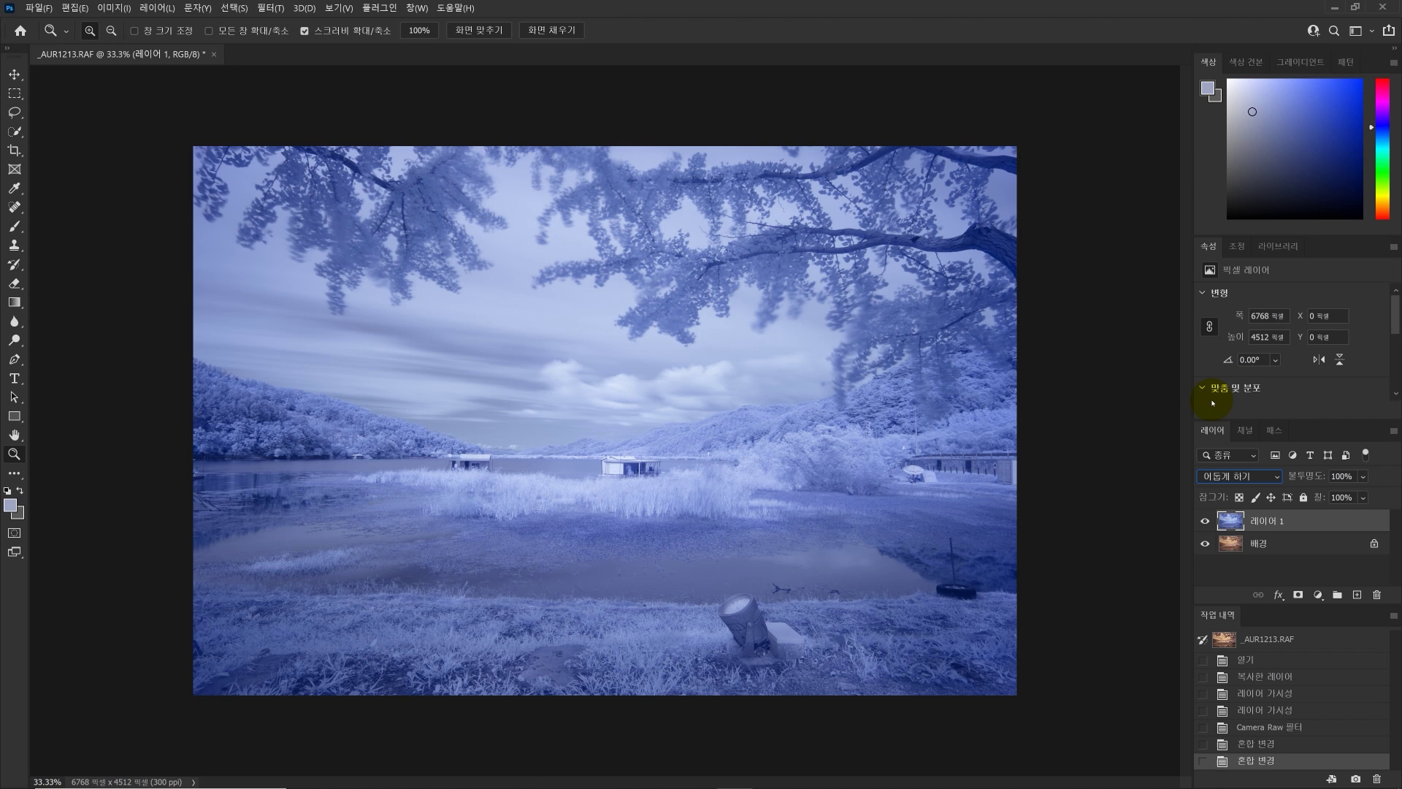
{"action": "key", "text": "Up"}
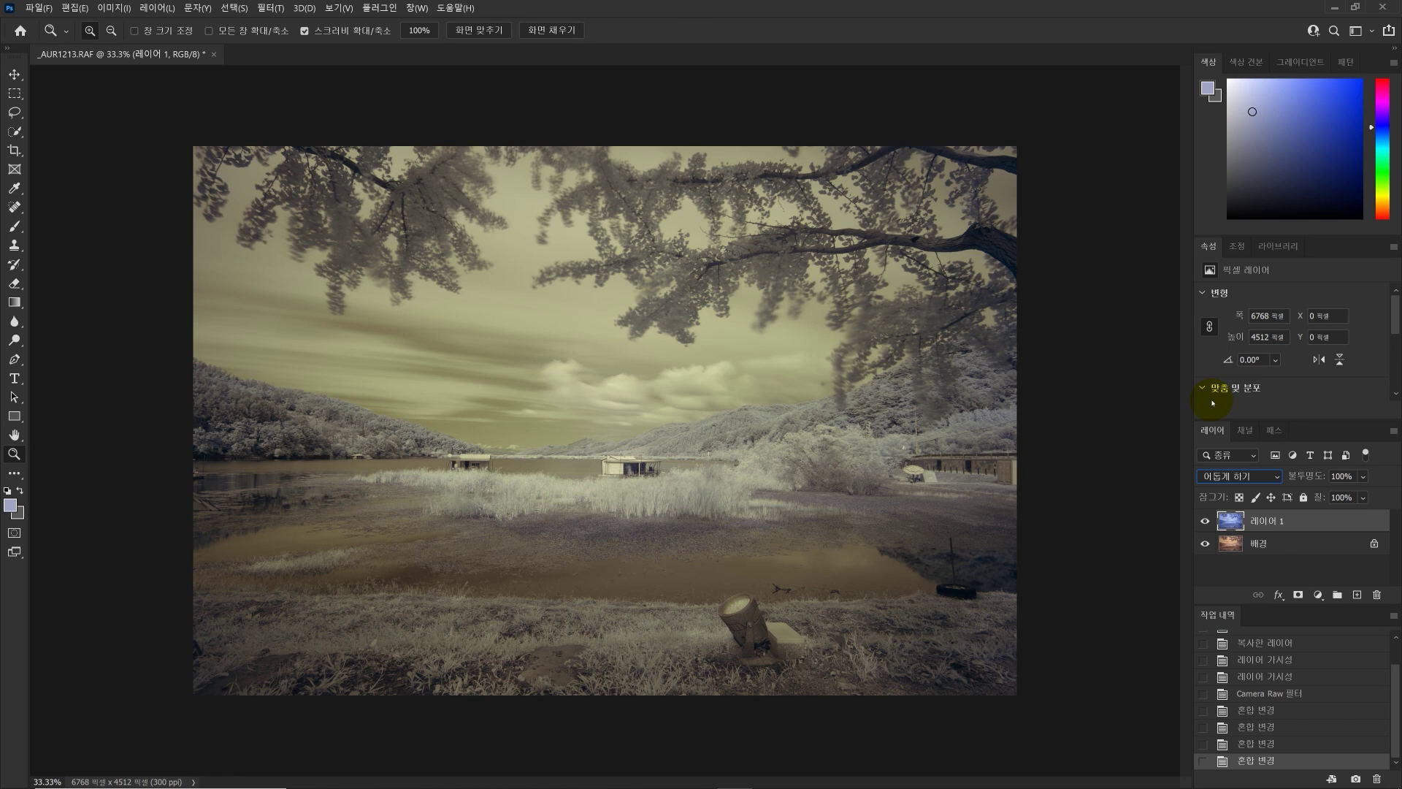
{"action": "key", "text": "Down"}
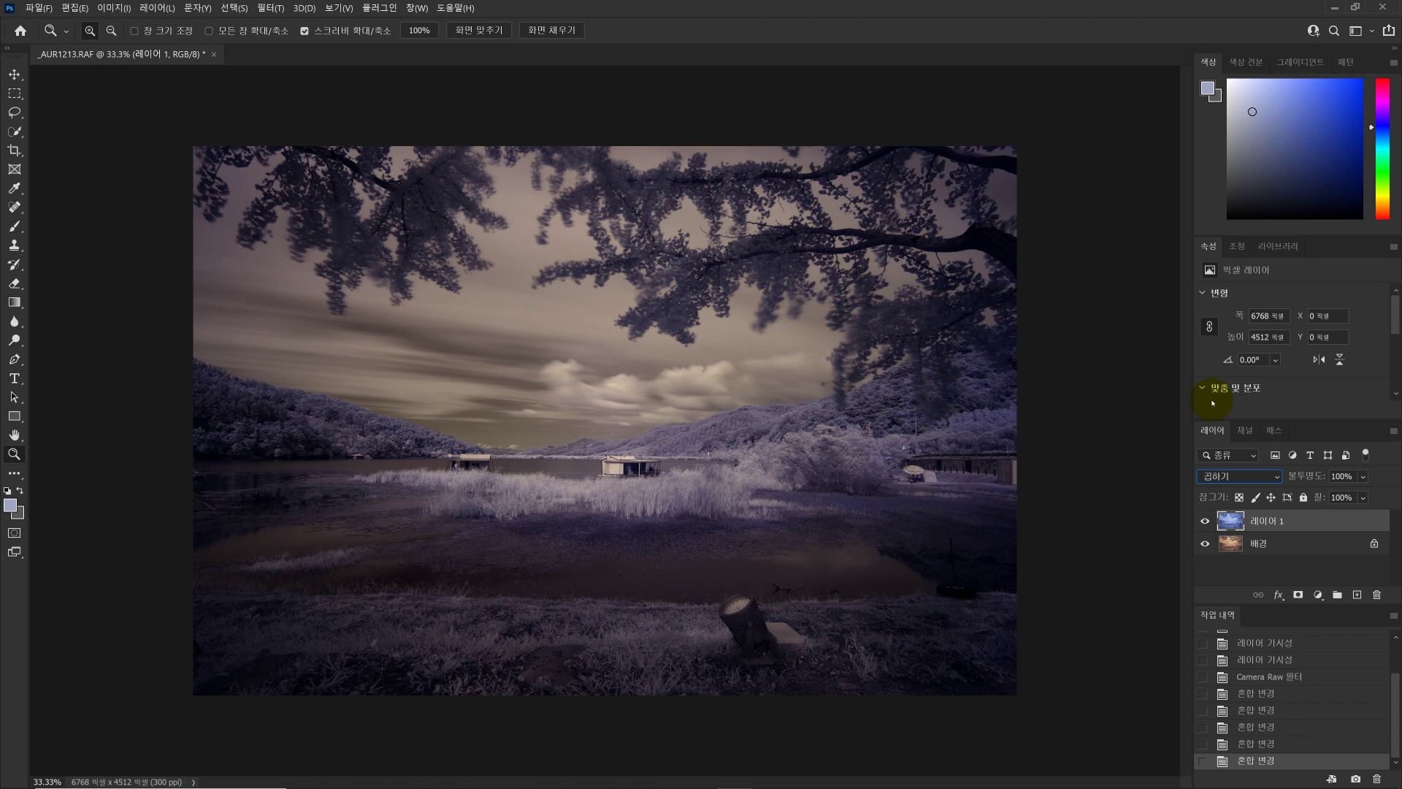
{"action": "left_click", "coordinate": [1246, 519]}
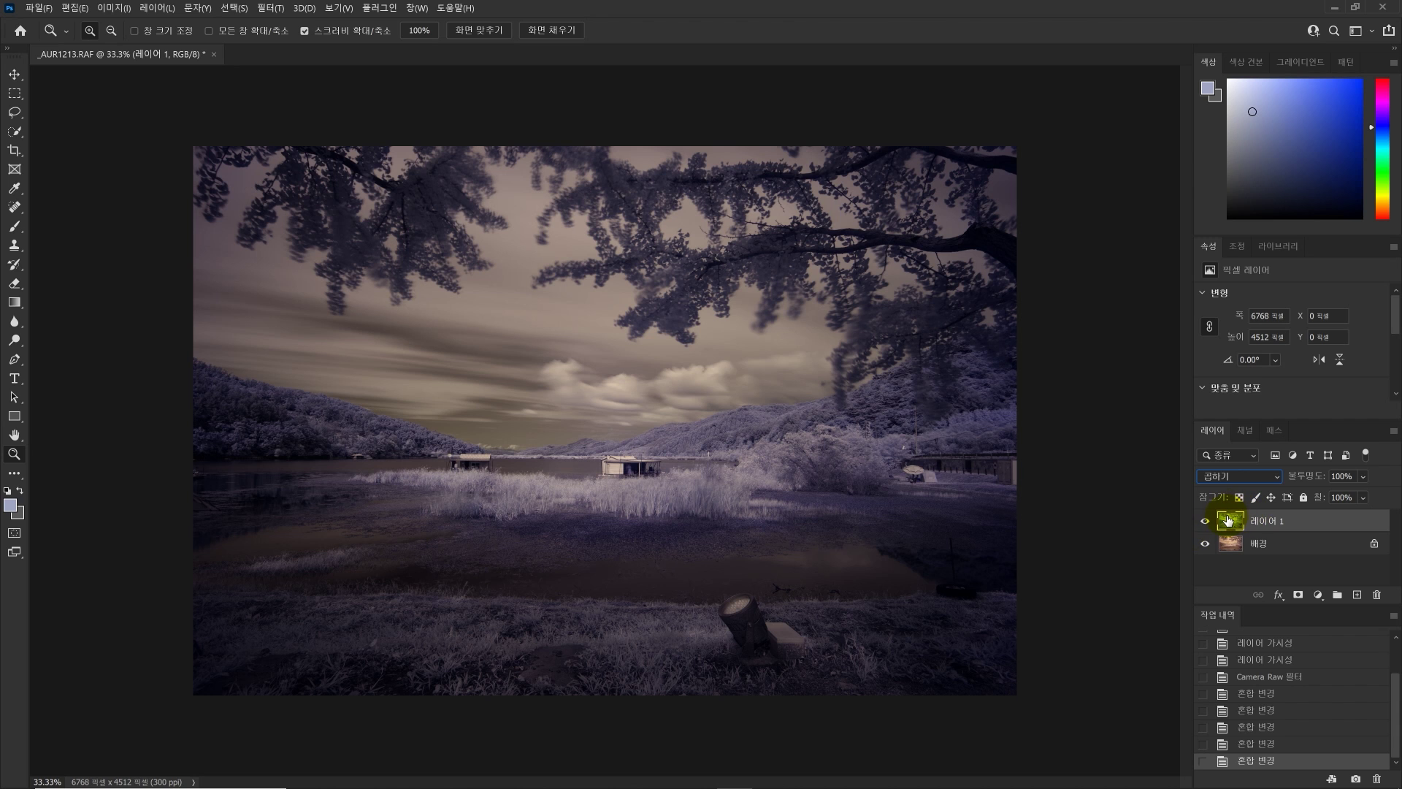
Try the remaining darkening blend modes on the duplicated layer, from Color Burn through Linear Burn to Darker Color.
{"action": "left_click", "coordinate": [1252, 476]}
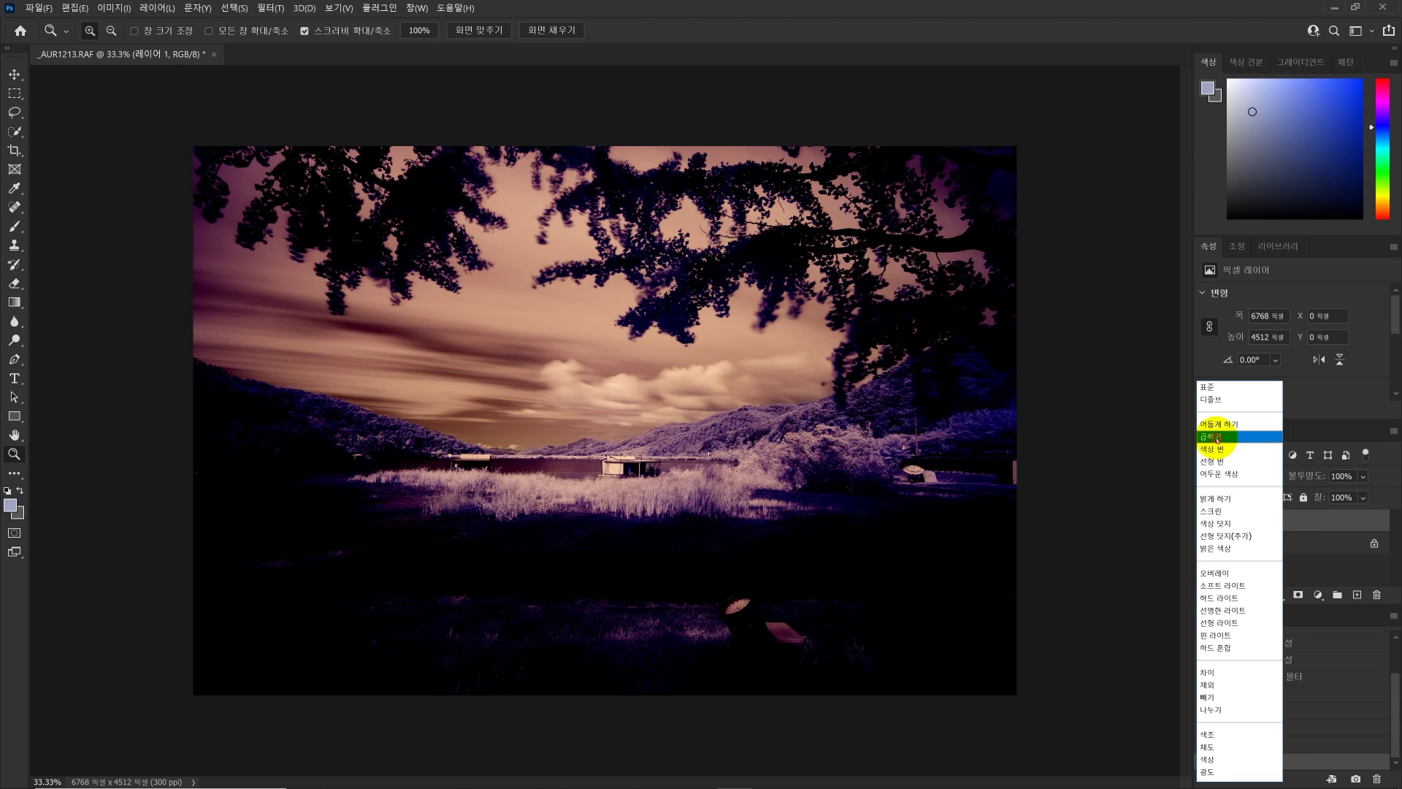
{"action": "left_click", "coordinate": [1217, 437]}
{"action": "key", "text": "Down"}
{"action": "key", "text": "Down"}
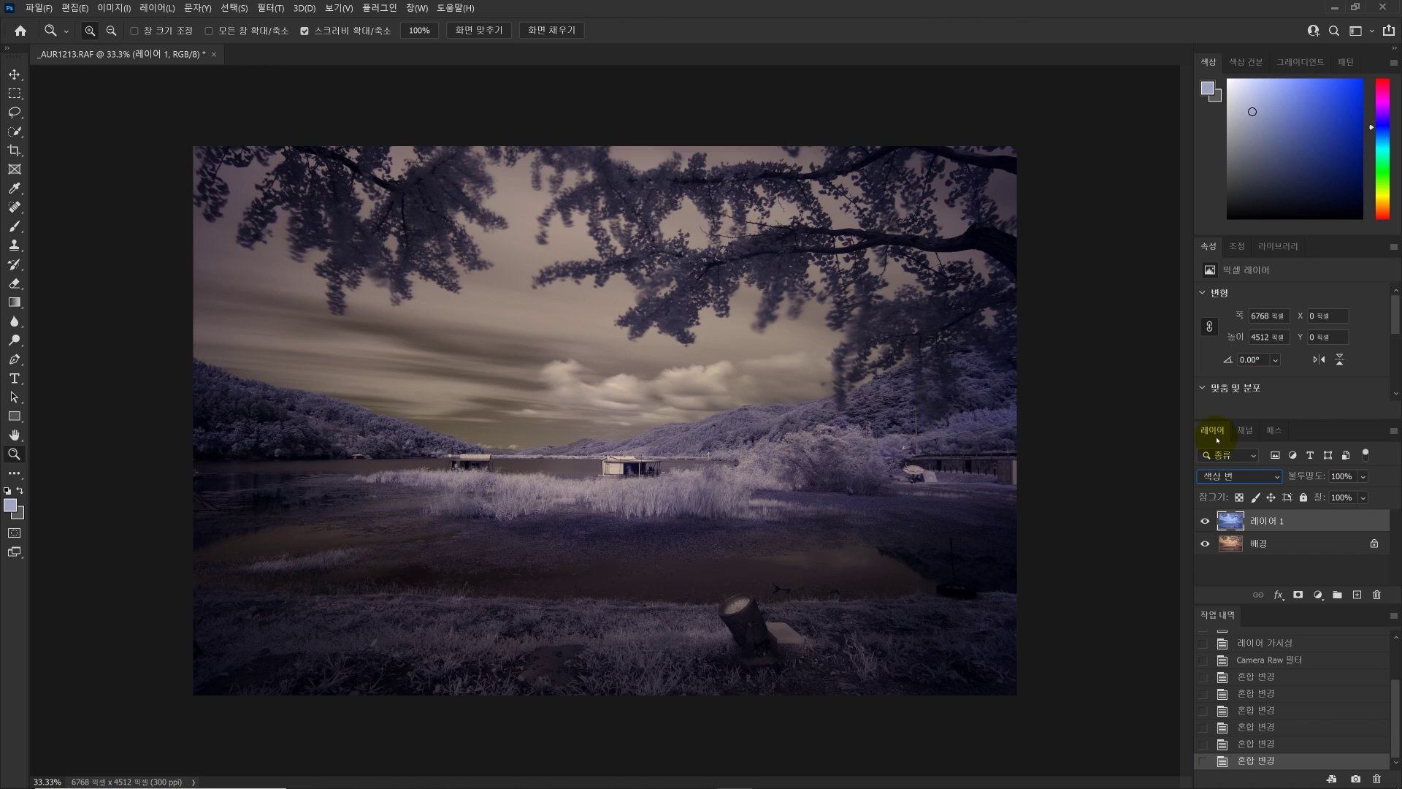
{"action": "key", "text": "Down"}
{"action": "key", "text": "Down"}
{"action": "key", "text": "Down"}
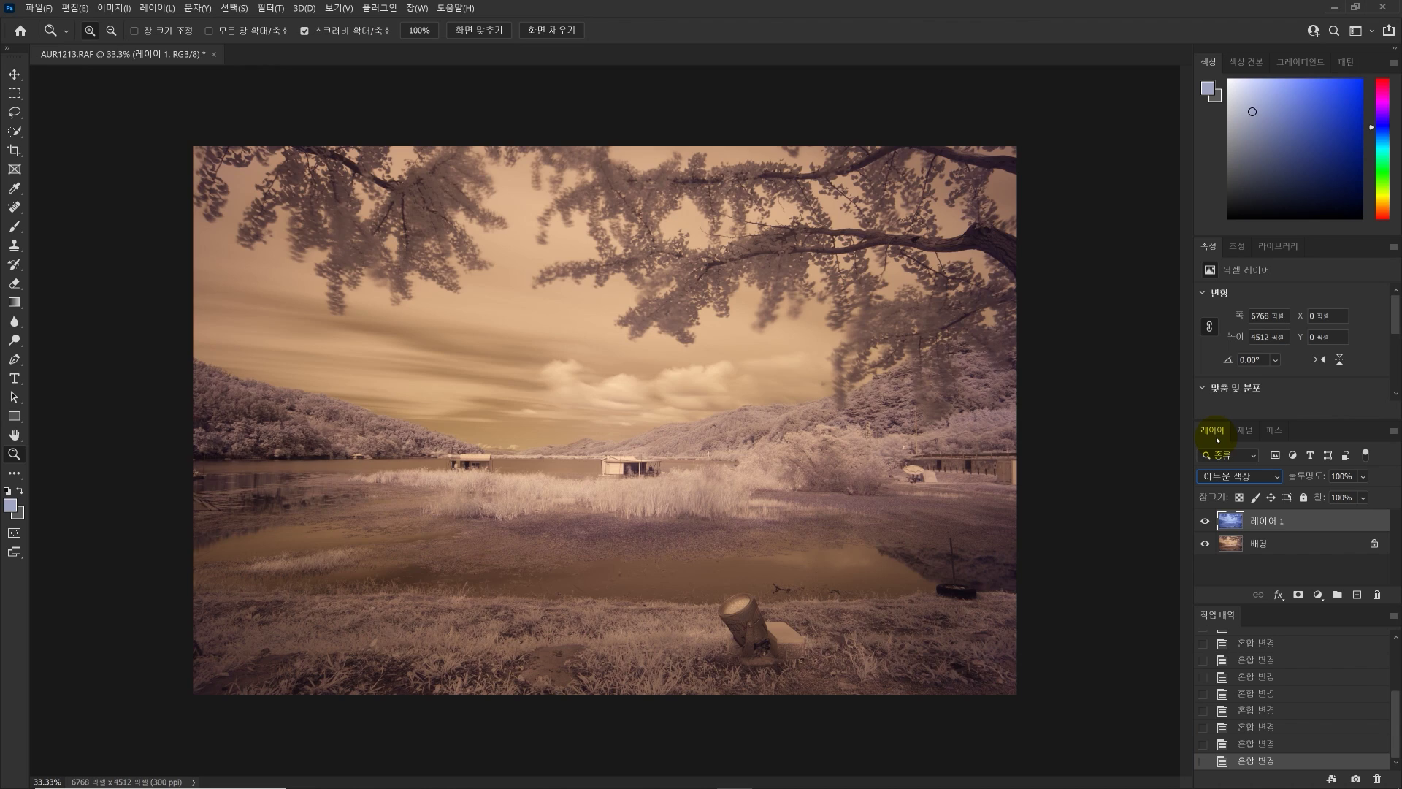
Try the lightening blend modes up to Lighter Color, plus Overlay and Soft Light, on the duplicated layer.
{"action": "key", "text": "Down"}
{"action": "key", "text": "Down"}
{"action": "key", "text": "Down"}
{"action": "key", "text": "Down"}
{"action": "key", "text": "Down"}
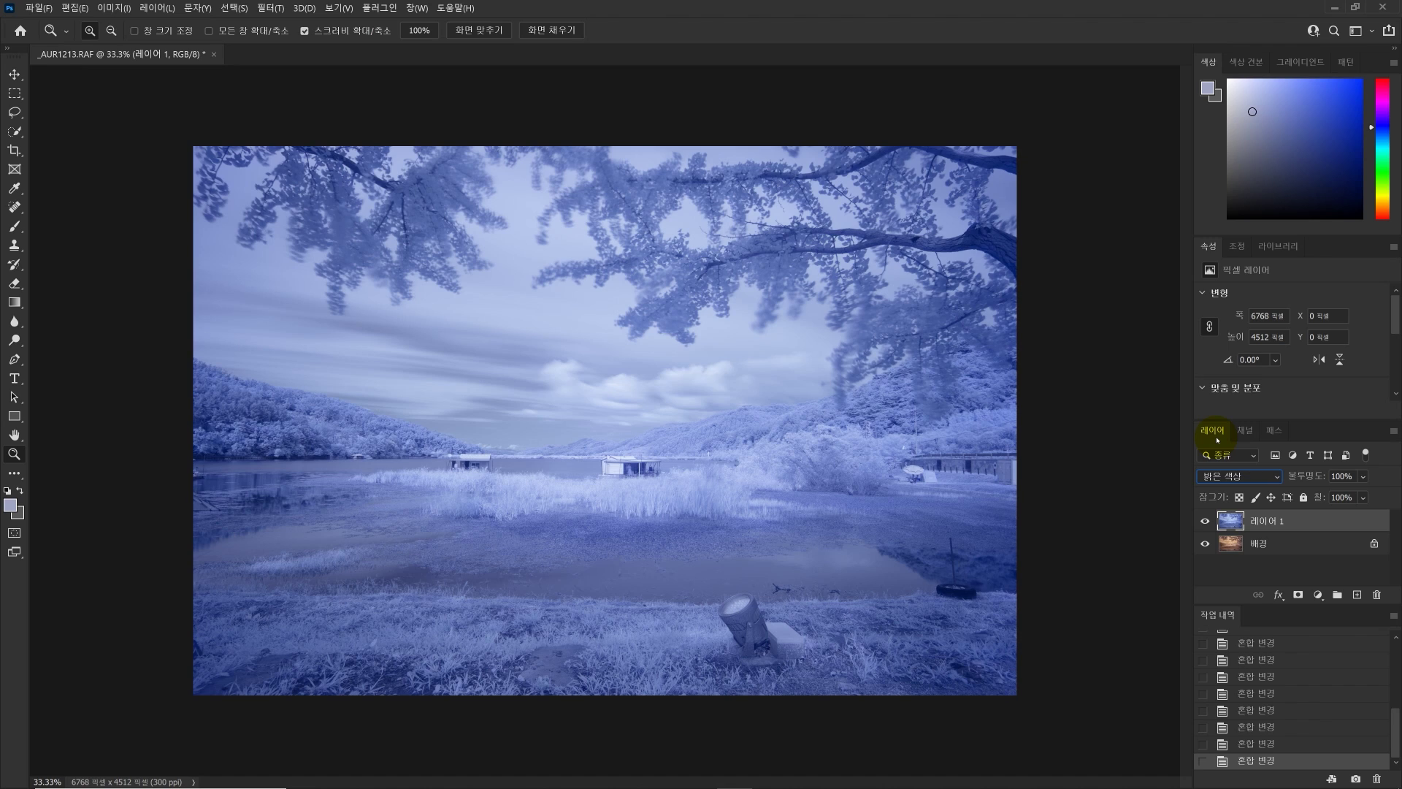
{"action": "key", "text": "Down"}
{"action": "key", "text": "Up"}
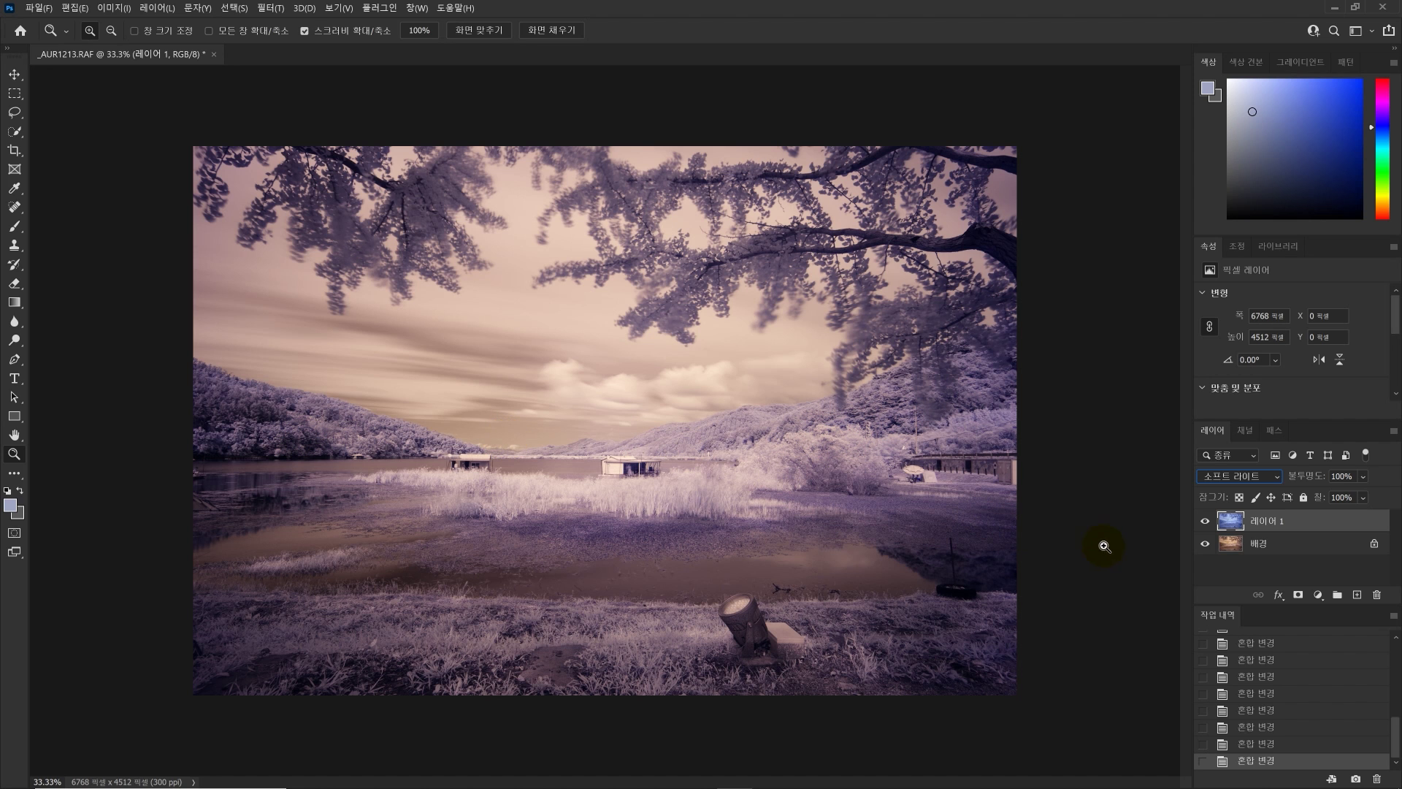
Try the blend modes from Hard Light through Hard Mix and Exclusion to Hue and Saturation on the duplicated layer.
{"action": "left_click", "coordinate": [1230, 476]}
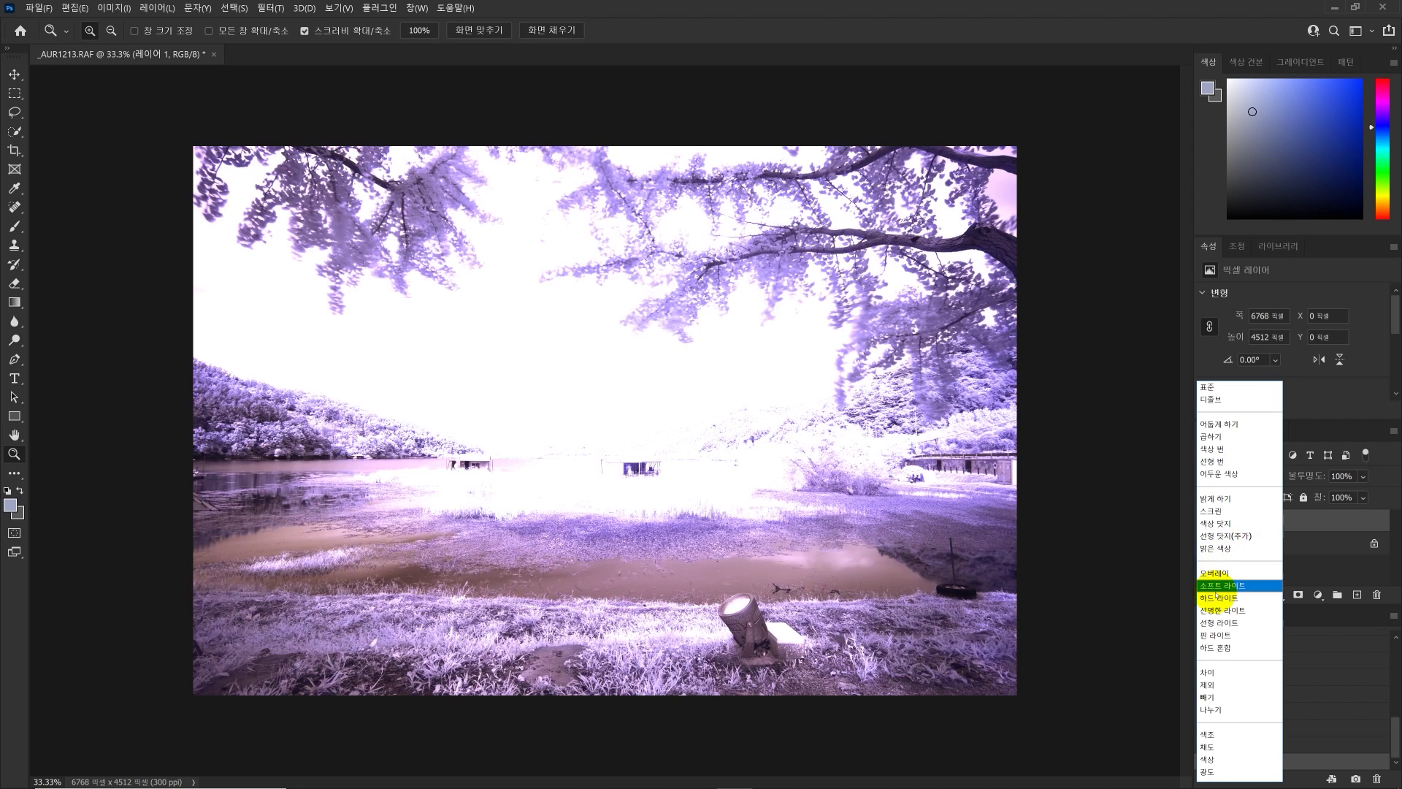
{"action": "left_click", "coordinate": [1216, 598]}
{"action": "key", "text": "Down"}
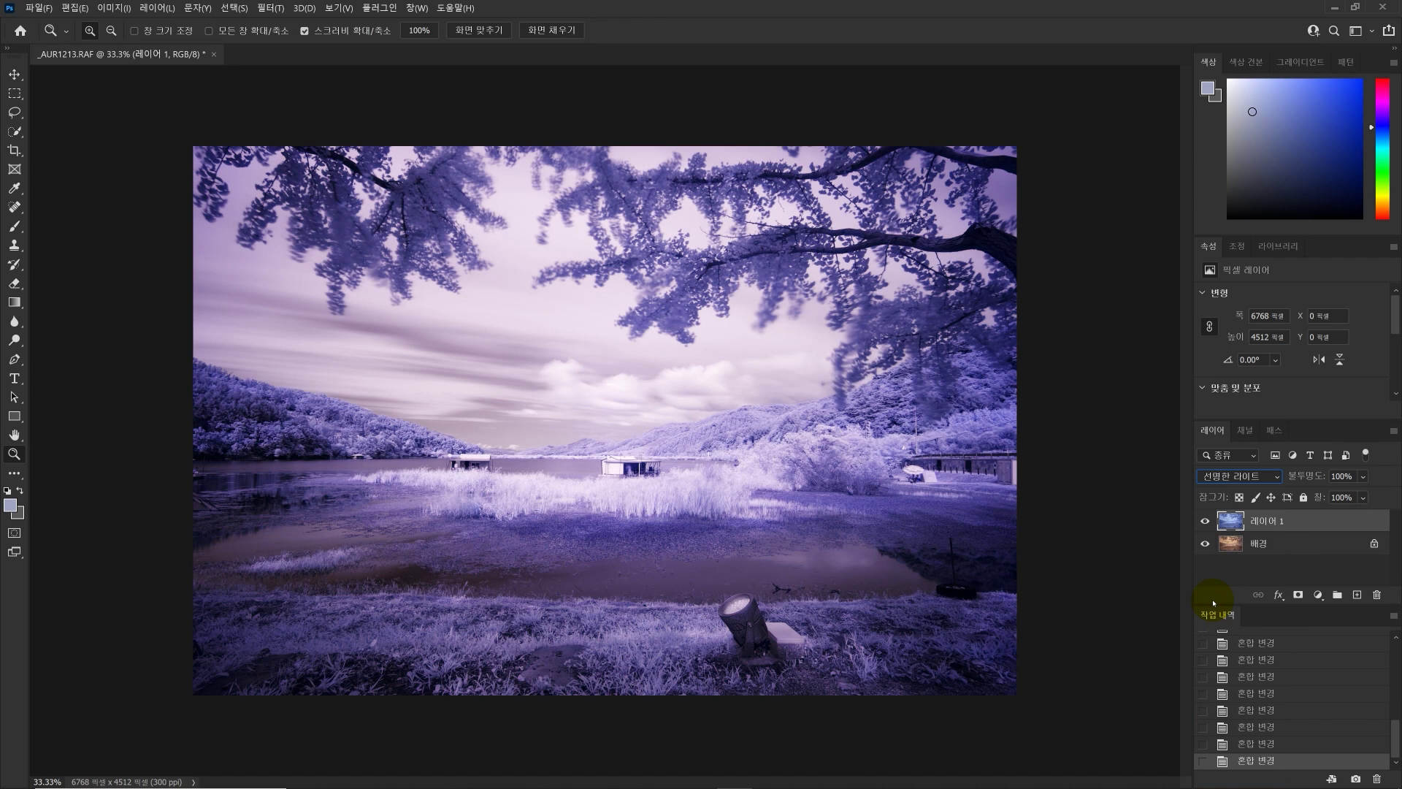
{"action": "key", "text": "Up"}
{"action": "key", "text": "Down"}
{"action": "key", "text": "Down"}
{"action": "key", "text": "Down"}
{"action": "key", "text": "Down"}
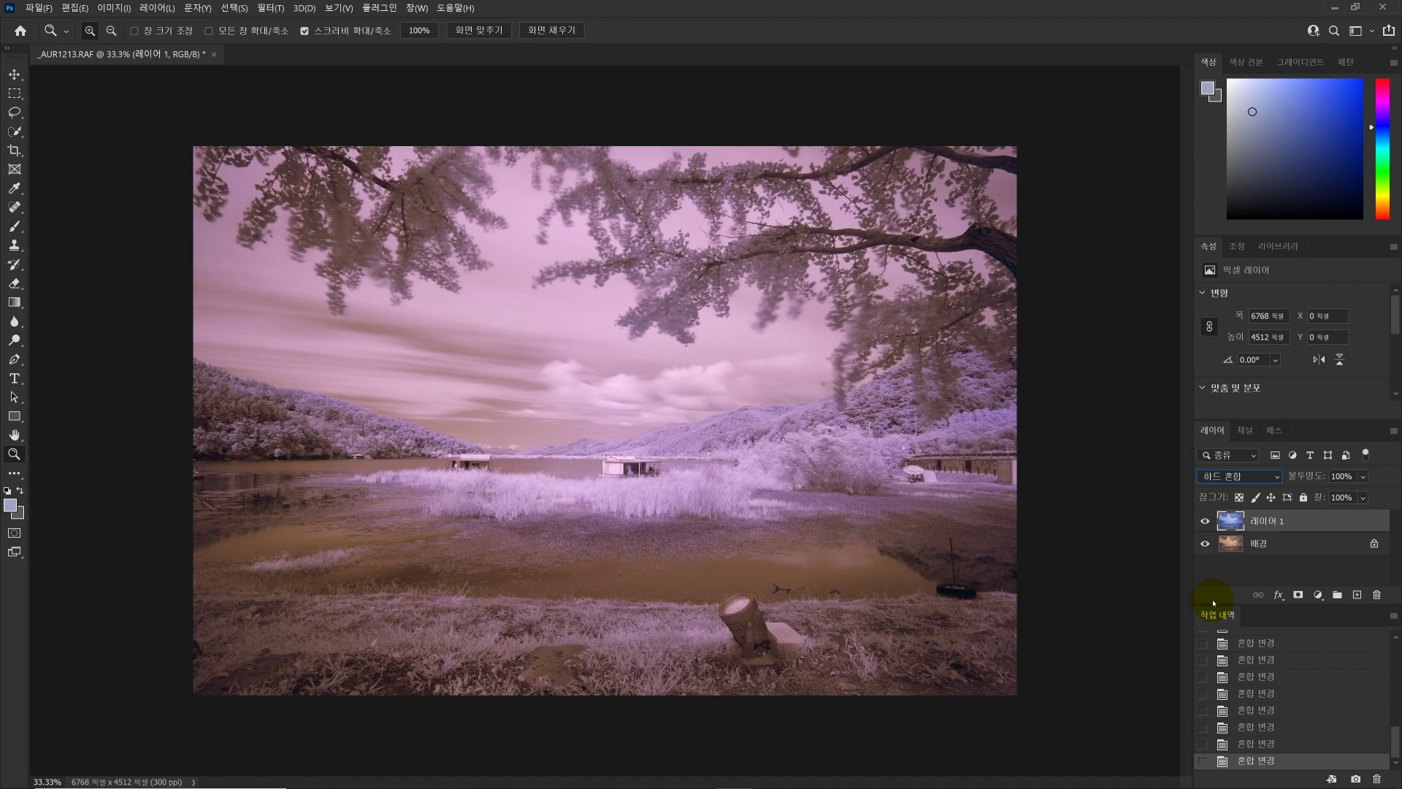
{"action": "key", "text": "Down"}
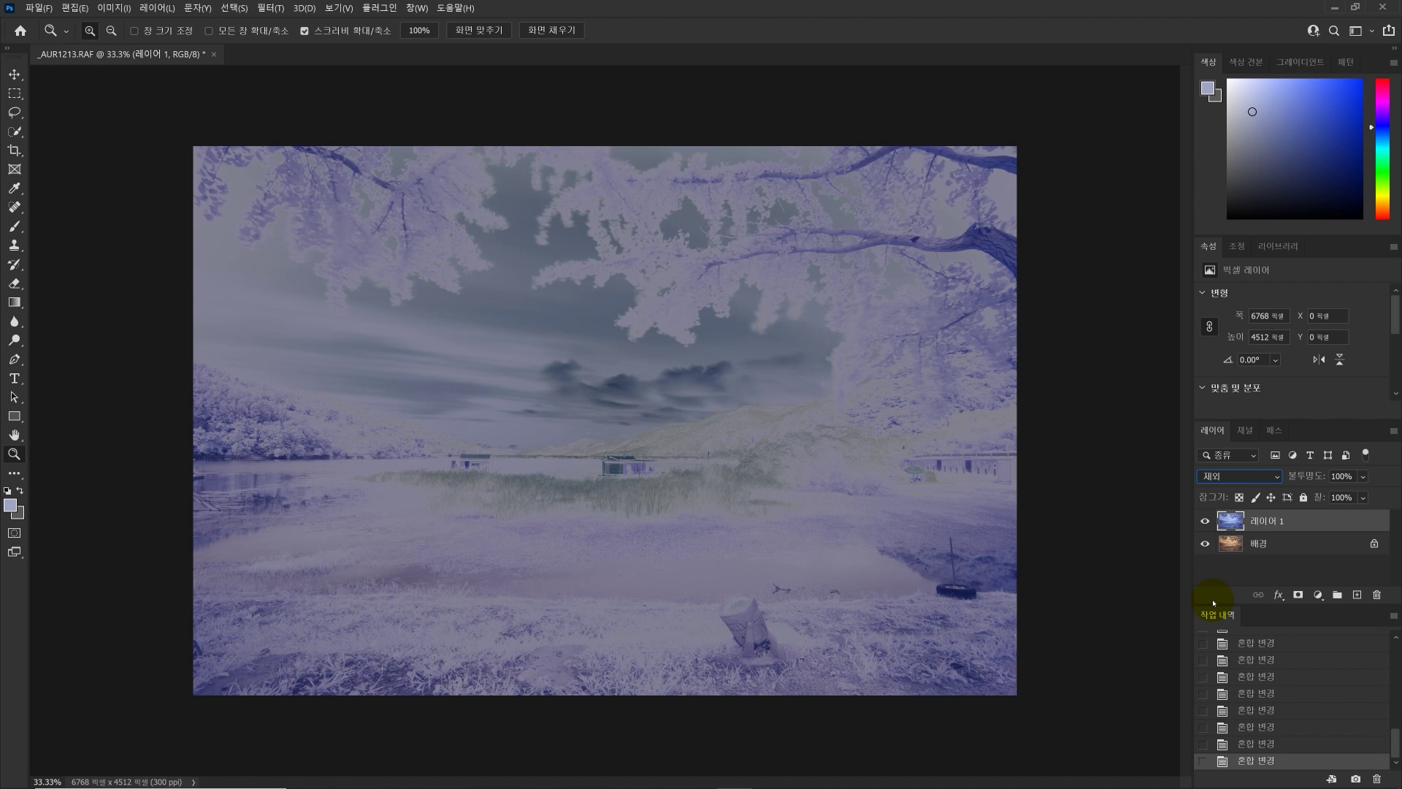
{"action": "key", "text": "Down"}
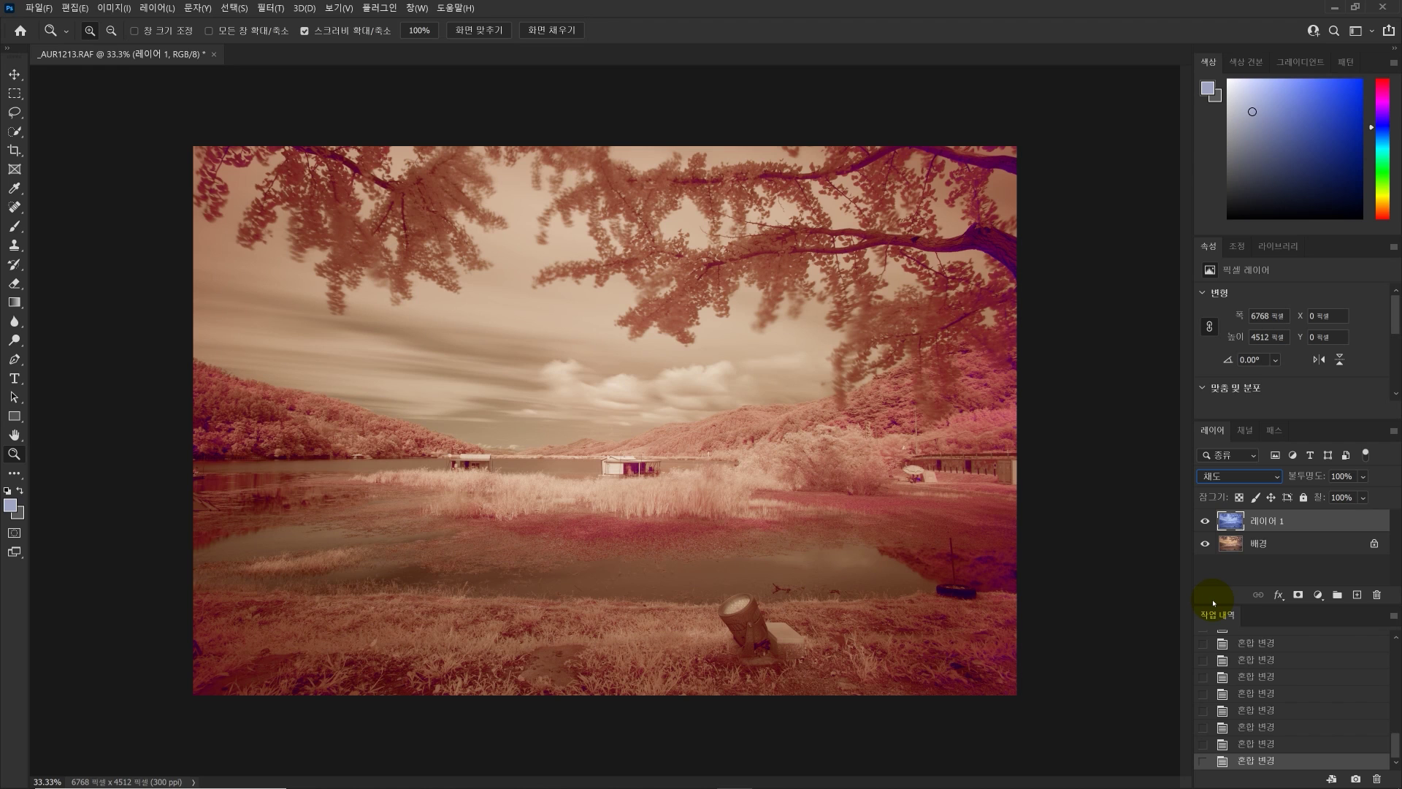
Compare the Hue and Saturation blend modes on the duplicated layer, hiding and showing it against the background.
{"action": "left_click", "coordinate": [1205, 522]}
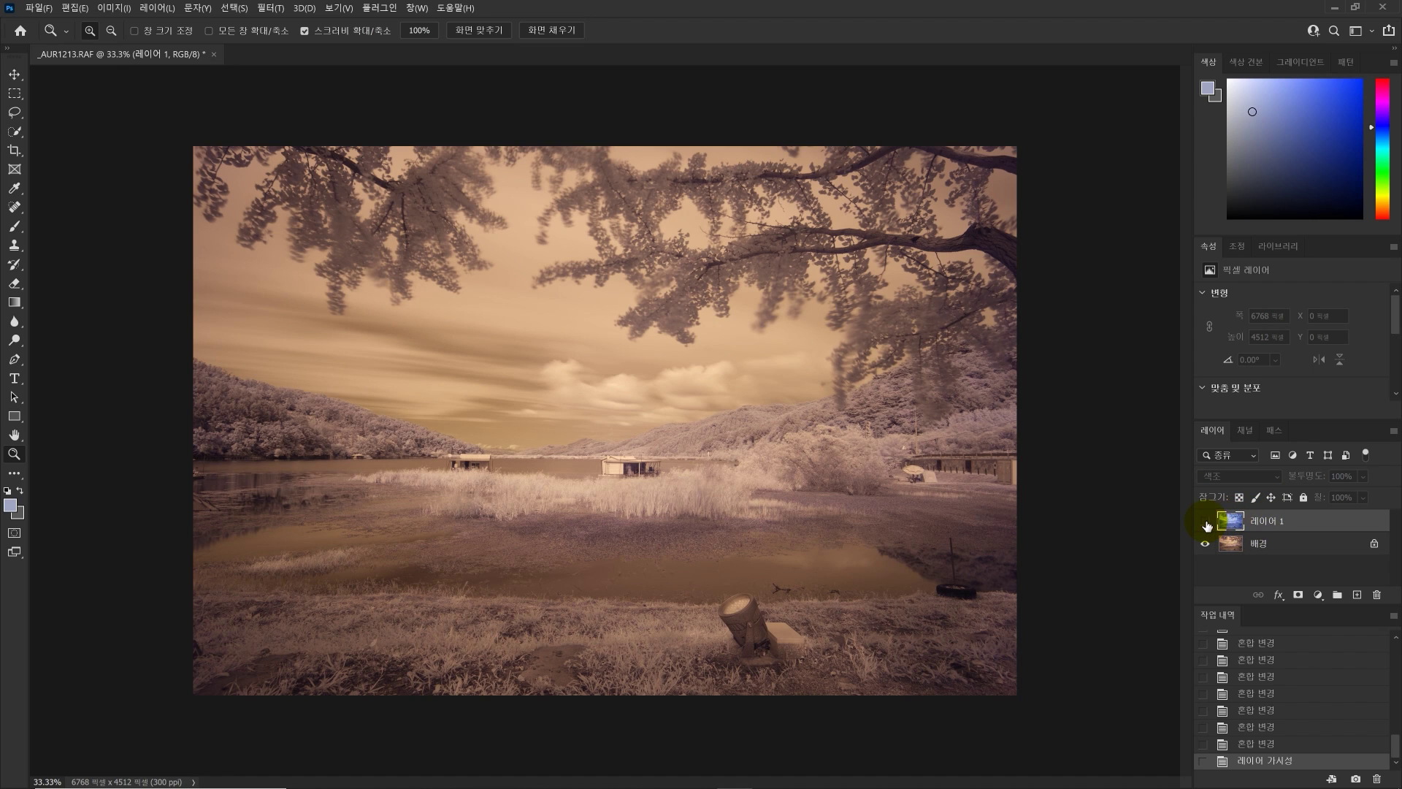
{"action": "left_click", "coordinate": [1204, 521]}
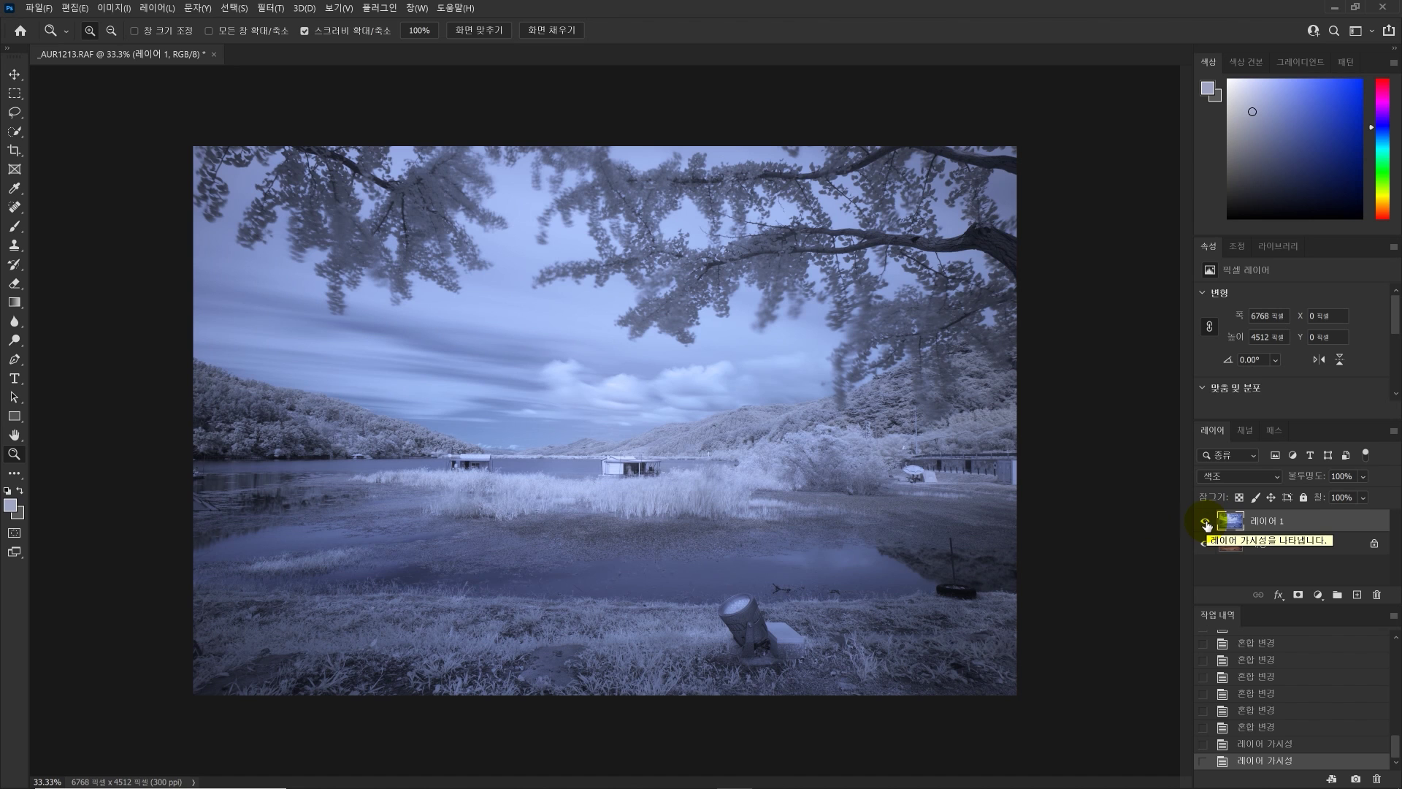
{"action": "left_click", "coordinate": [1224, 481]}
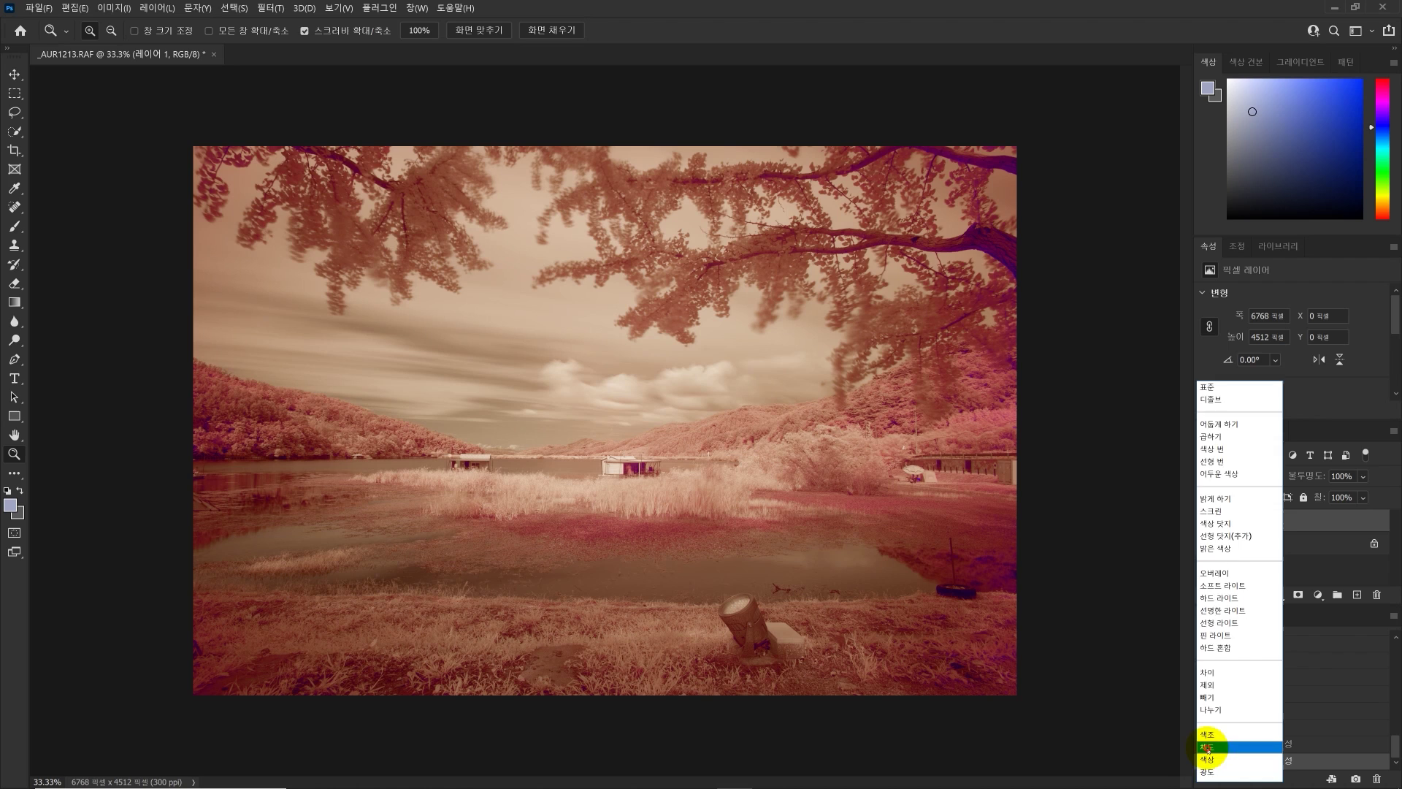
{"action": "left_click", "coordinate": [1206, 747]}
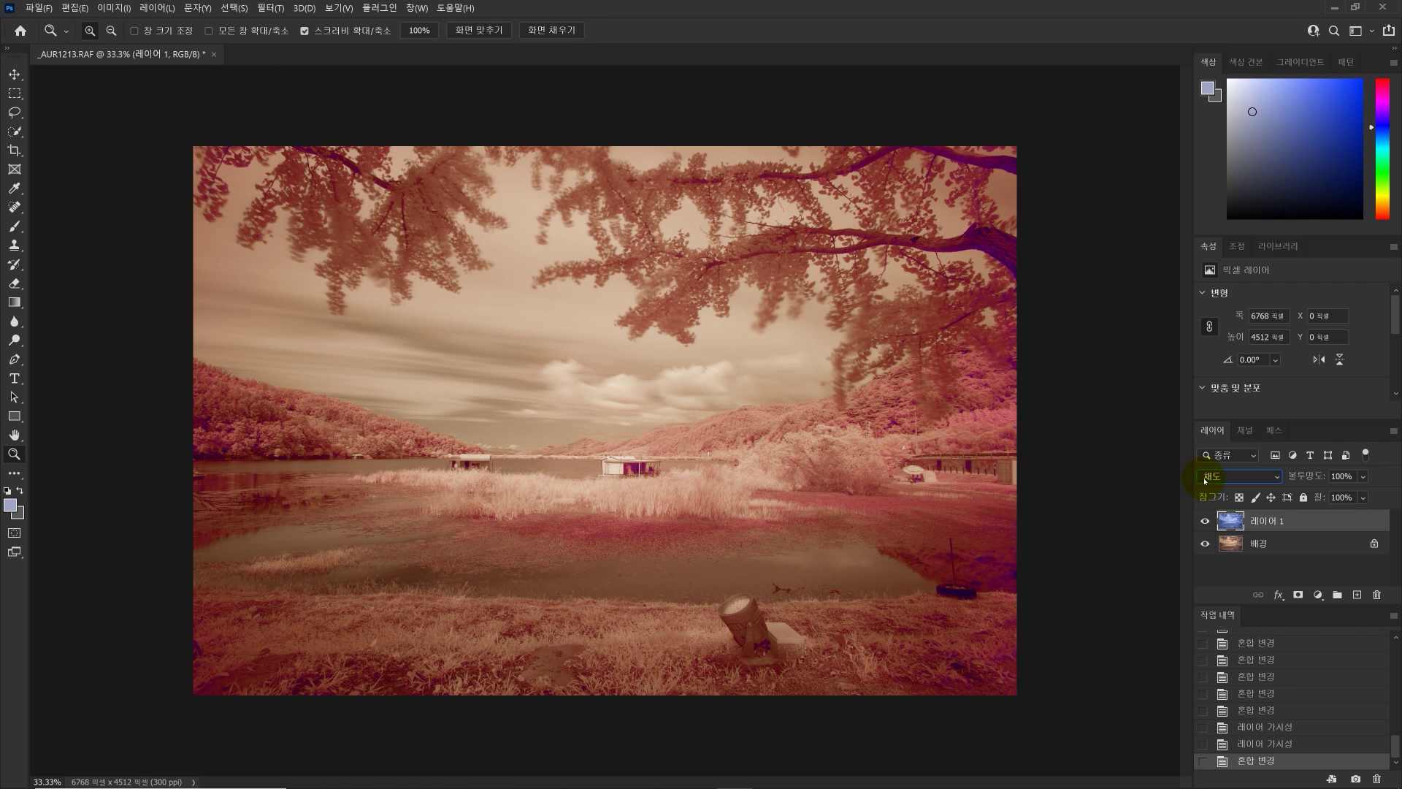
{"action": "left_click", "coordinate": [1206, 522]}
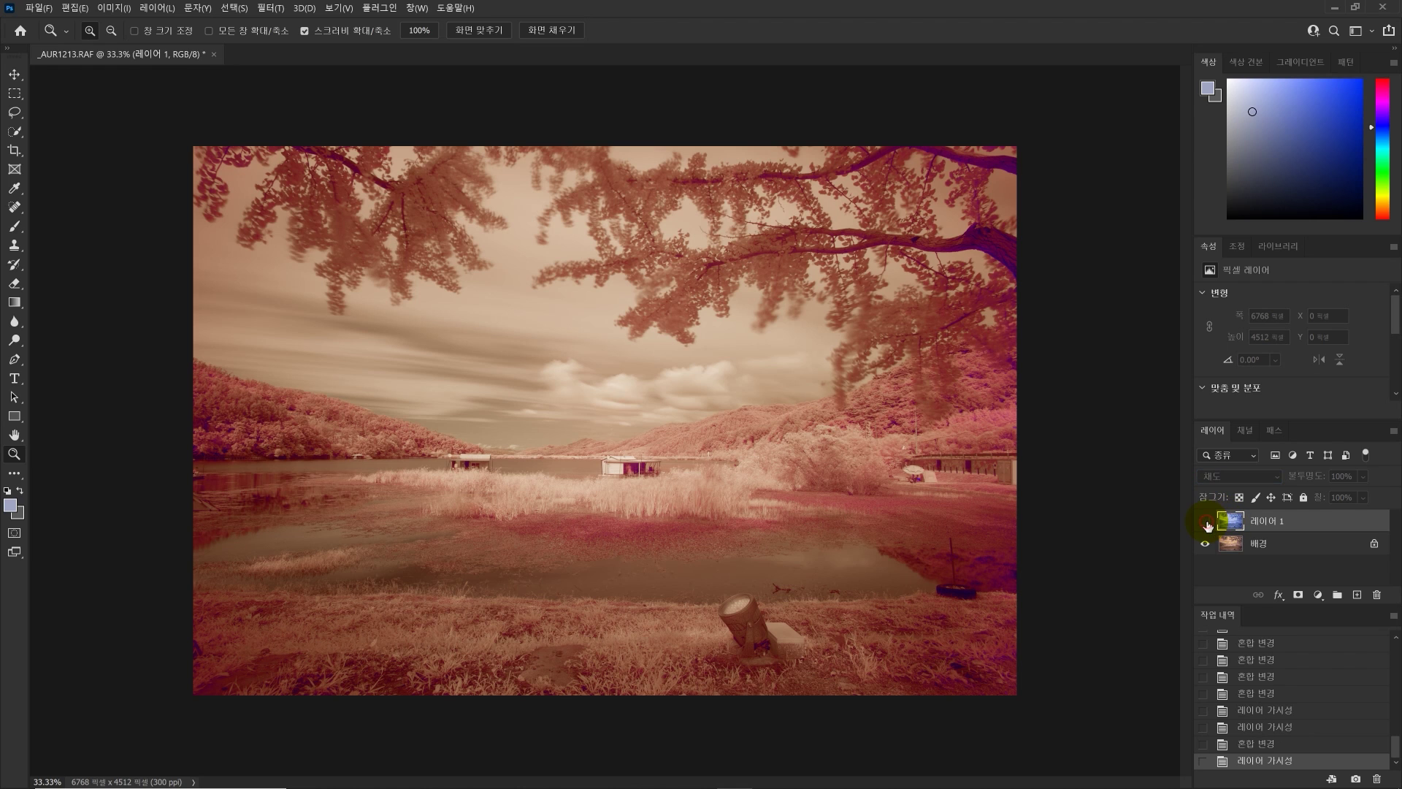
{"action": "left_click", "coordinate": [1205, 521]}
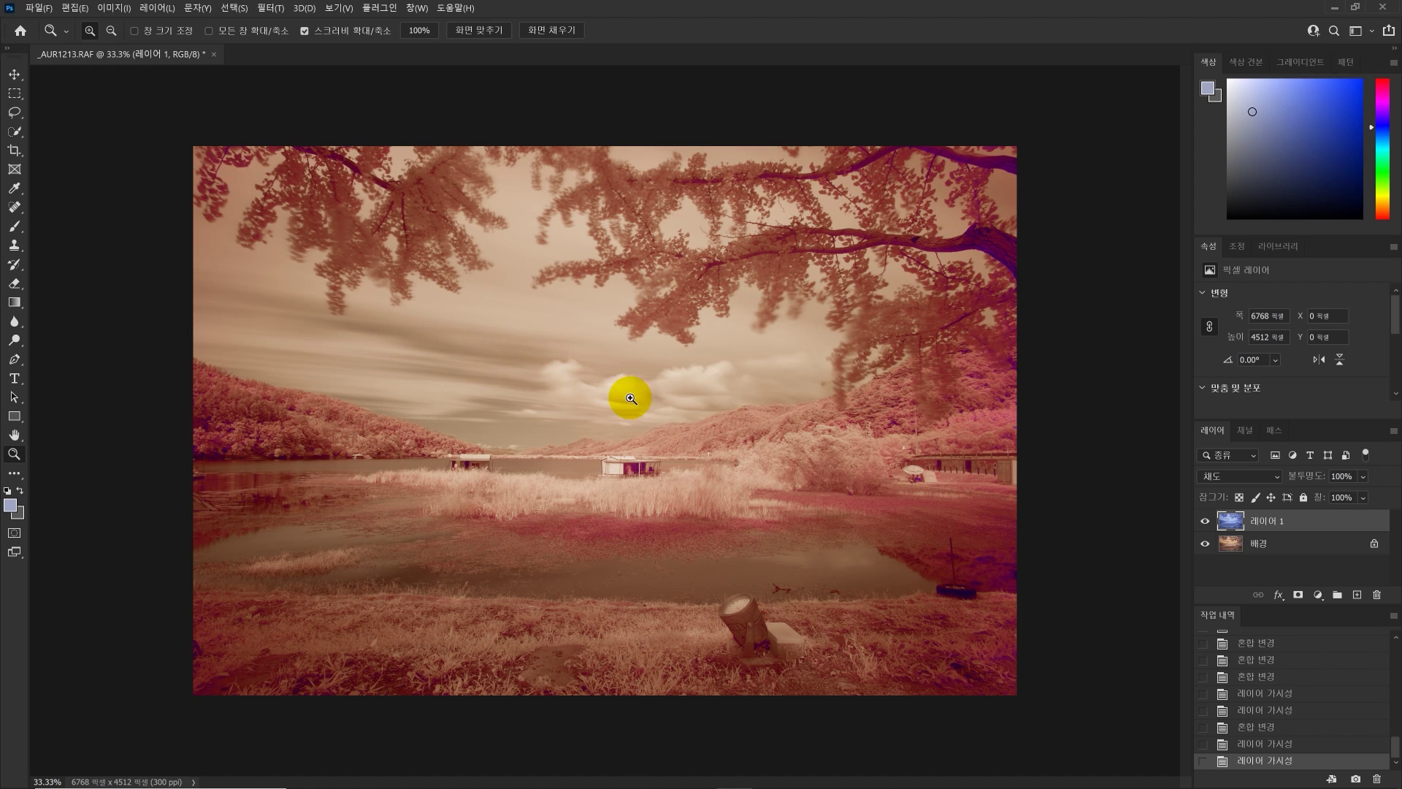
{"action": "left_click", "coordinate": [1218, 478]}
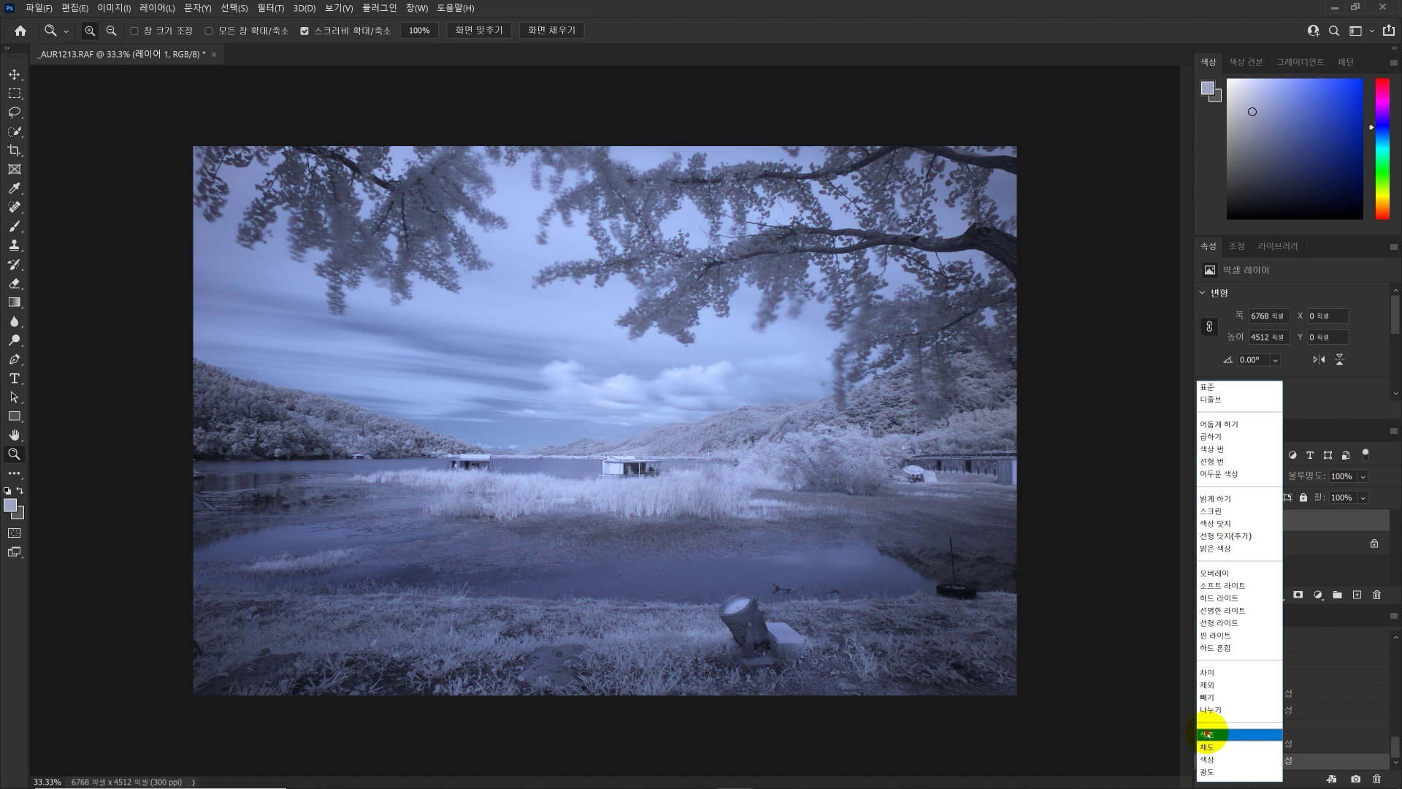
{"action": "left_click", "coordinate": [1206, 733]}
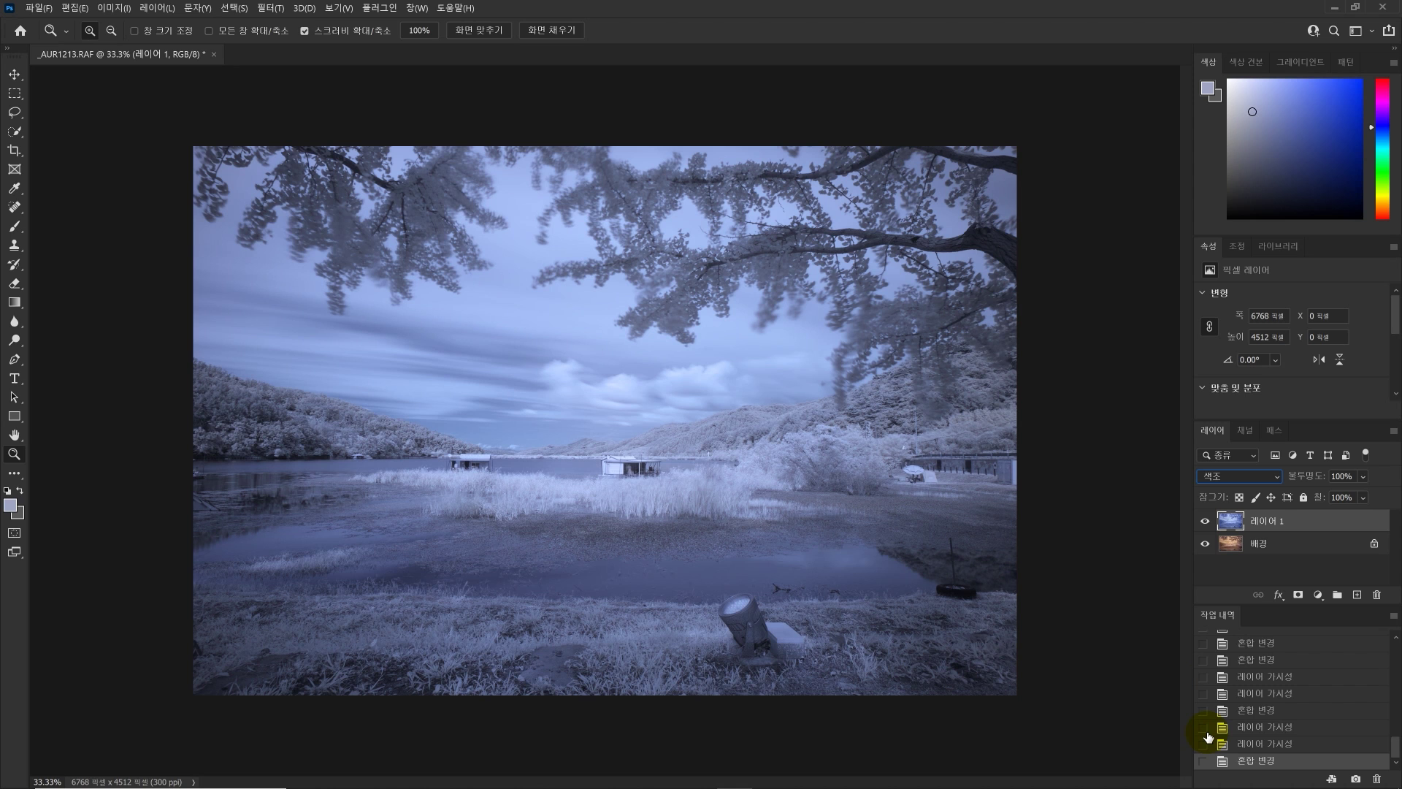
{"action": "left_click", "coordinate": [600, 515]}
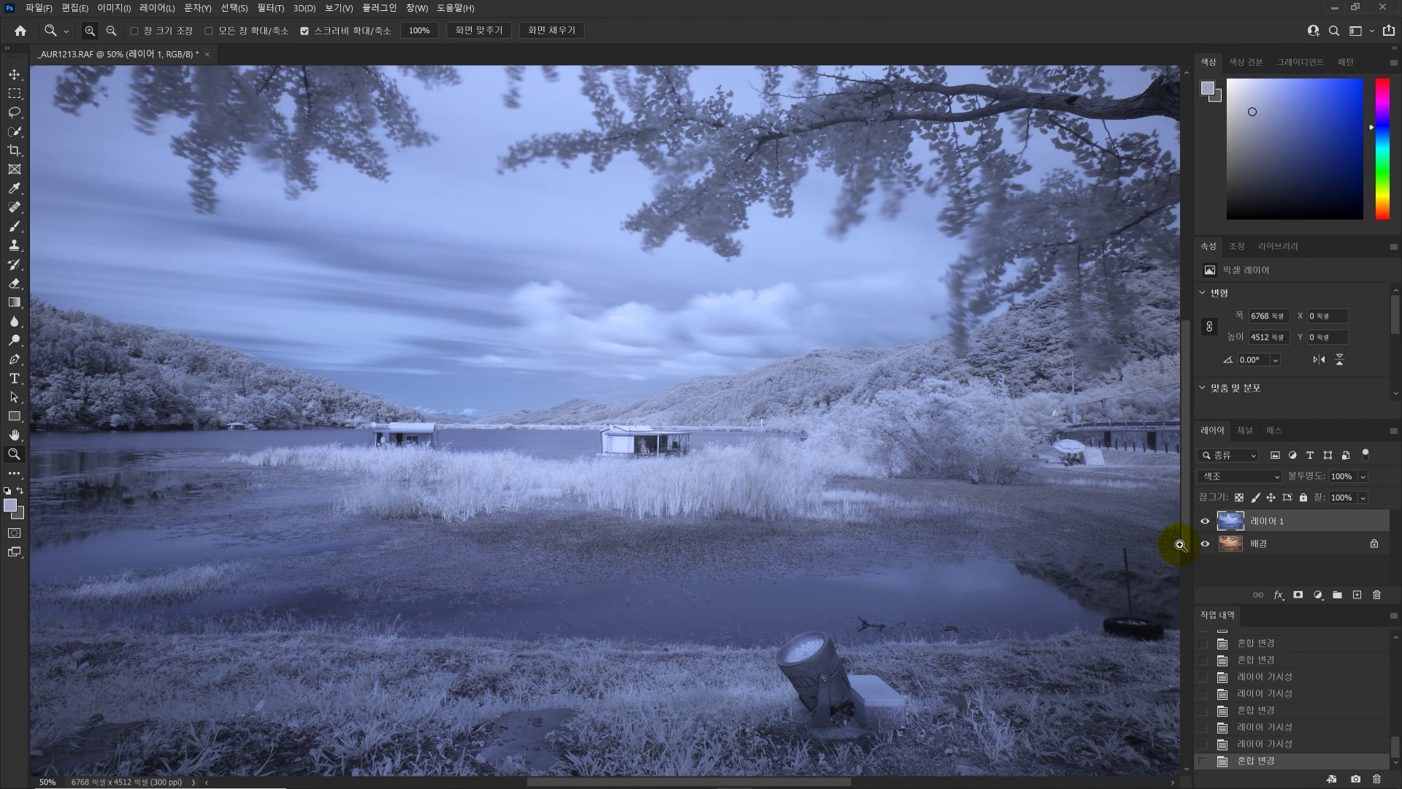
Set the duplicated layer's blend mode to Saturation.
{"action": "left_click", "coordinate": [1212, 475]}
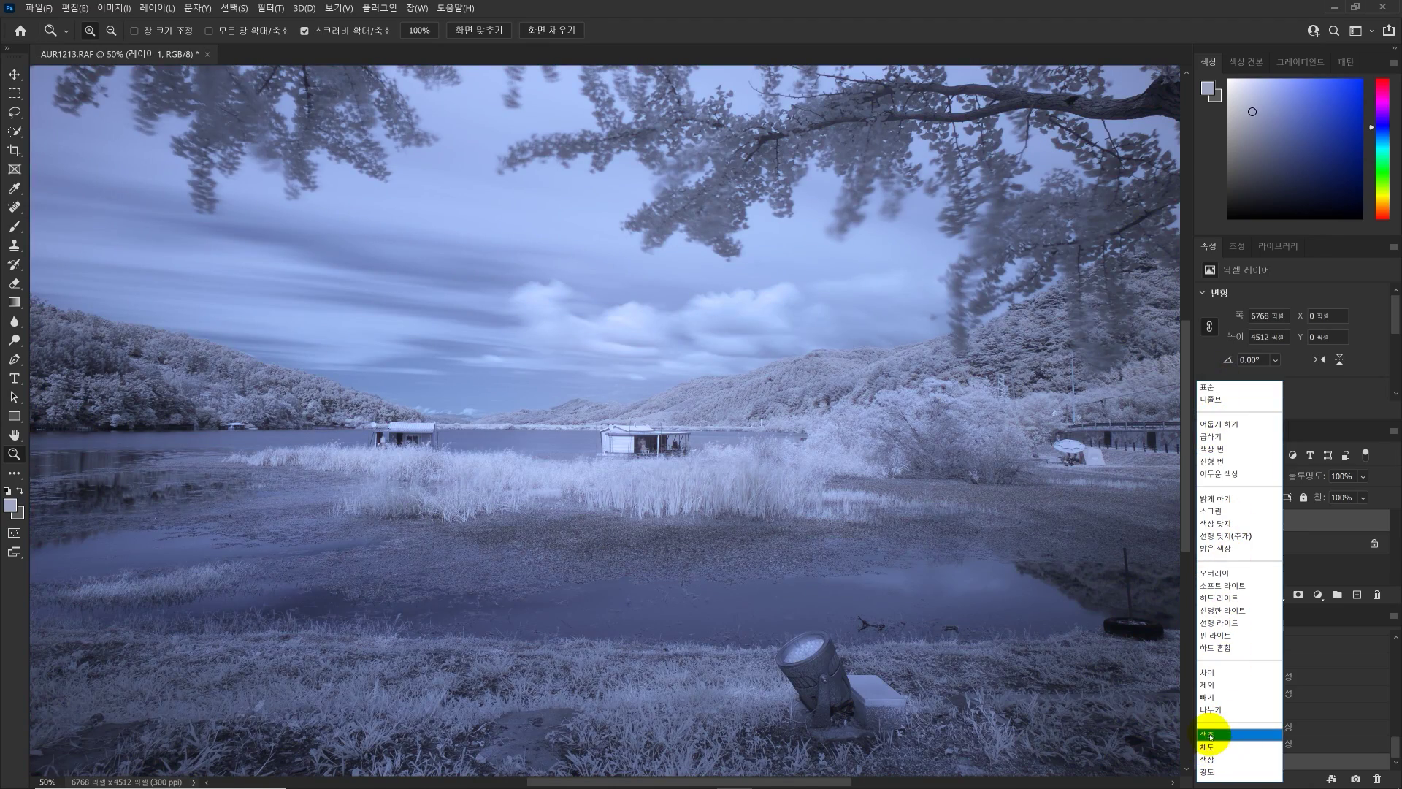
{"action": "left_click", "coordinate": [1210, 747]}
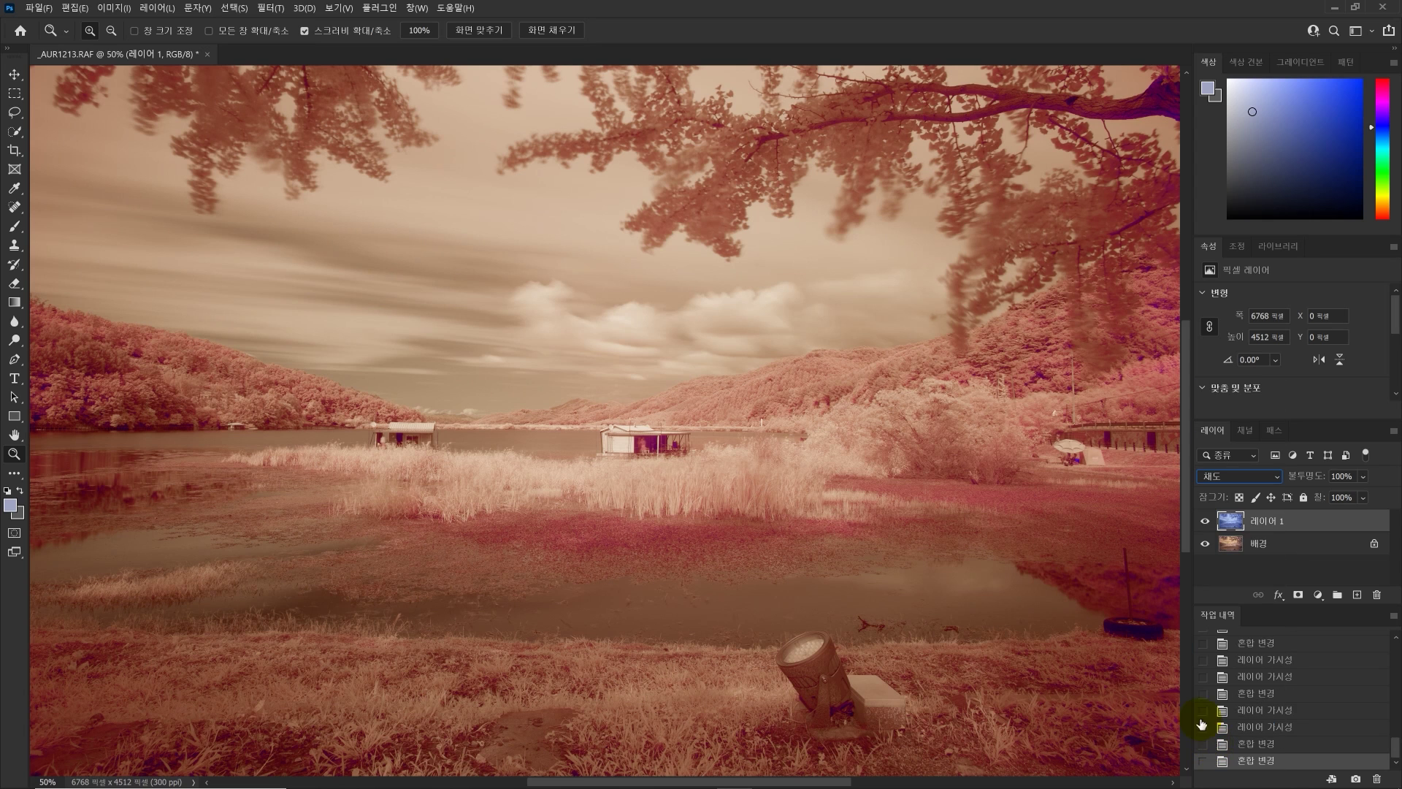
{"action": "left_click", "coordinate": [678, 464], "text": "alt"}
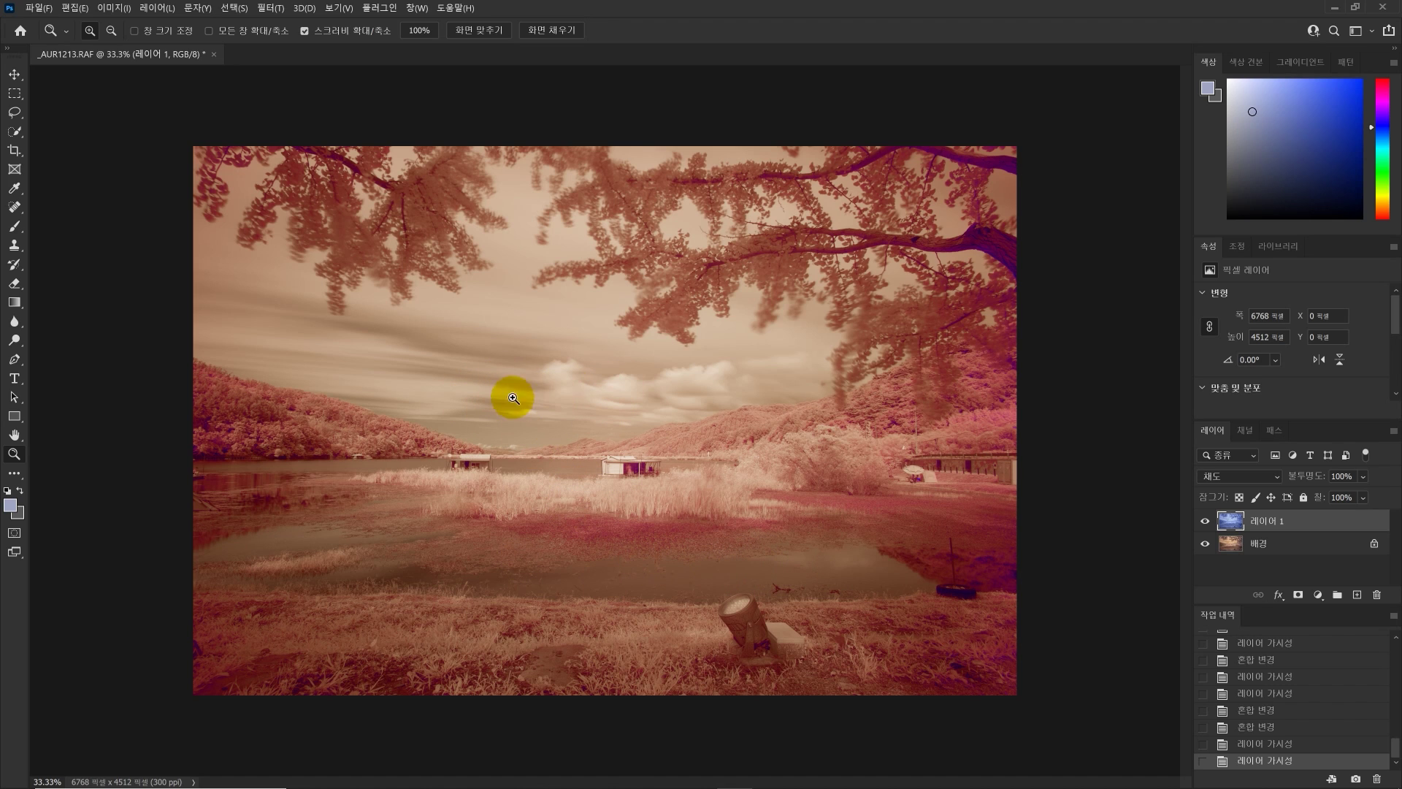
Merge all visible layers into the background and duplicate the merged layer.
{"action": "left_click", "coordinate": [1237, 548]}
{"action": "key", "text": "ctrl+shift+e"}
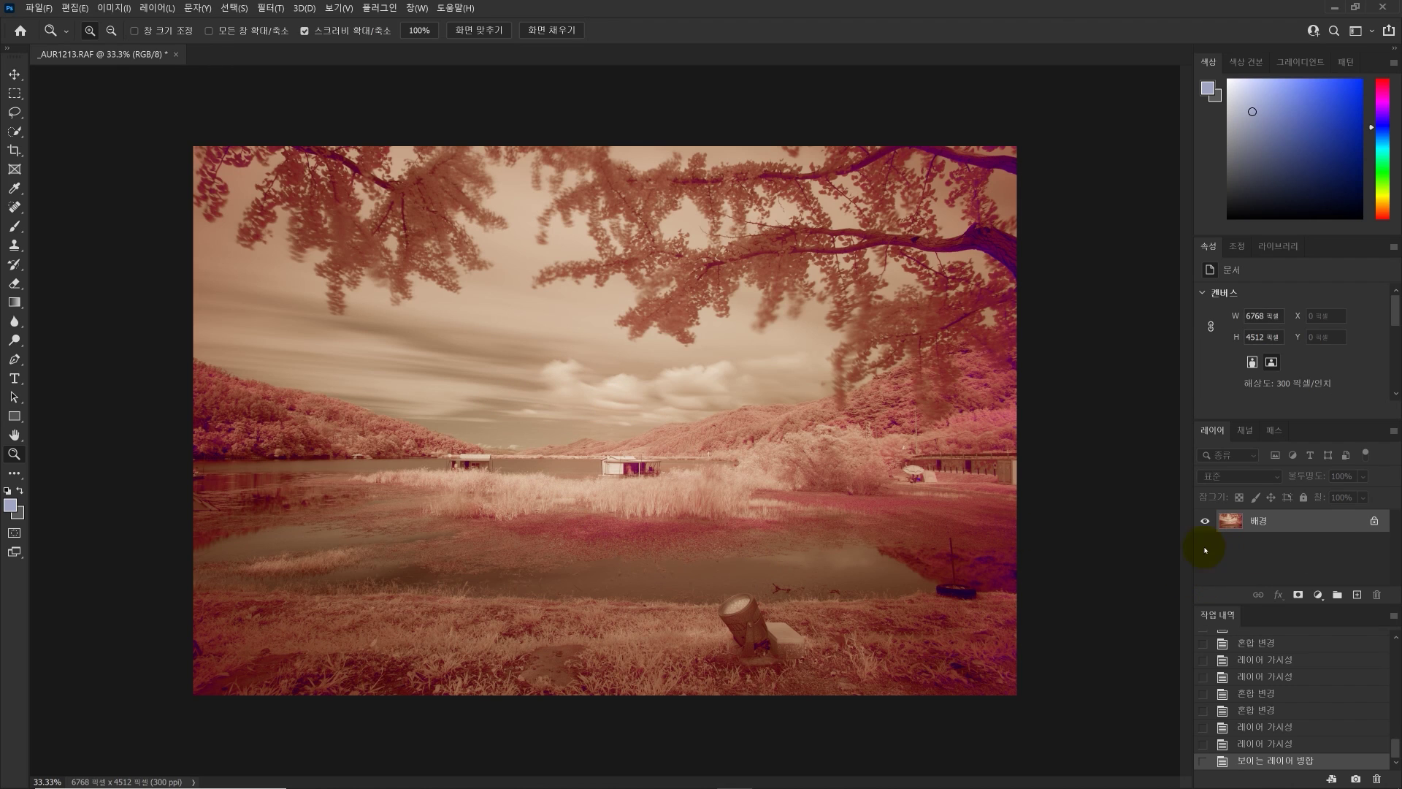
{"action": "key", "text": "ctrl+j"}
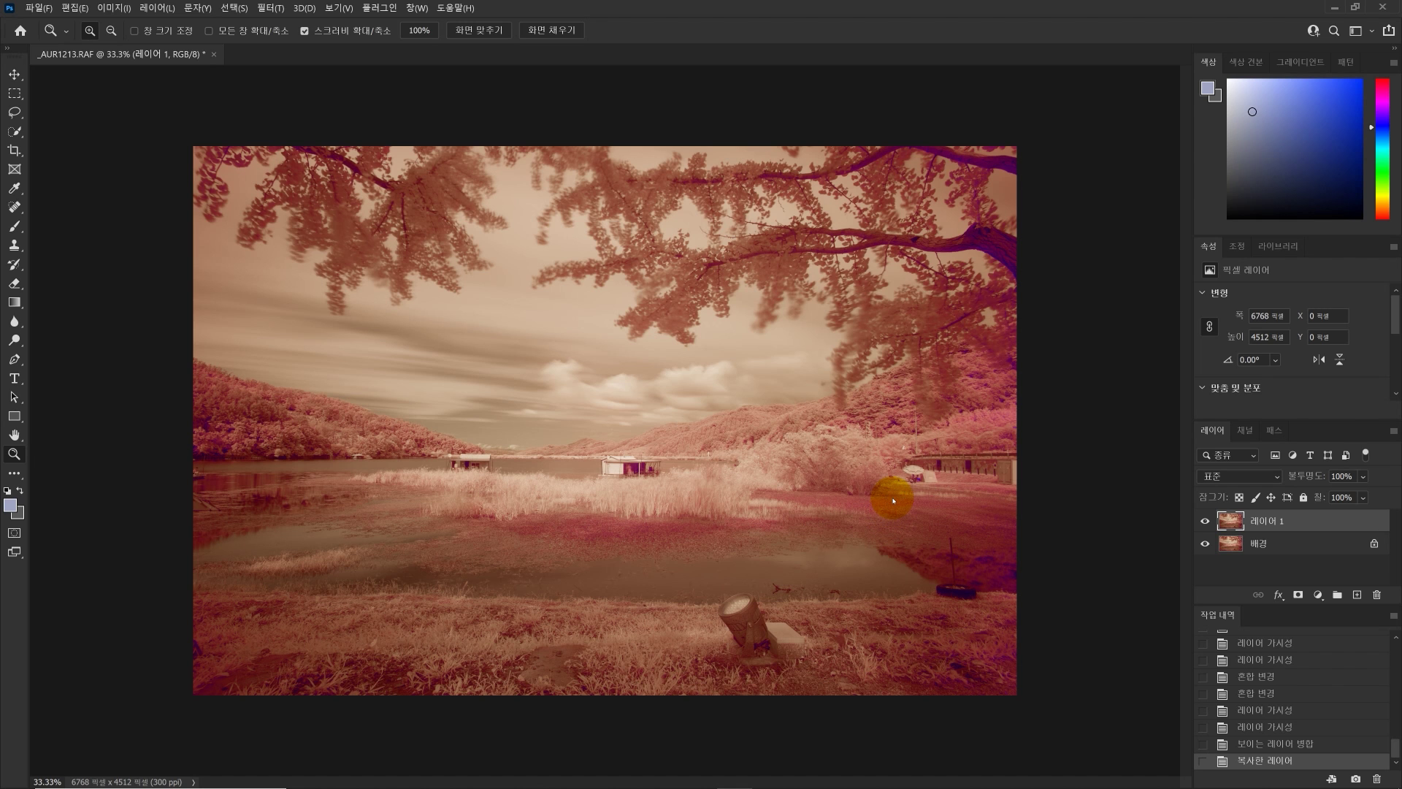
In the Camera Raw filter for the new duplicate layer, set temperature -37, exposure -0.30, contrast +20 and vibrance +62.
{"action": "key", "text": "ctrl+shift+a"}
{"action": "left_click_drag", "start_coordinate": [1239, 261], "coordinate": [1200, 260]}
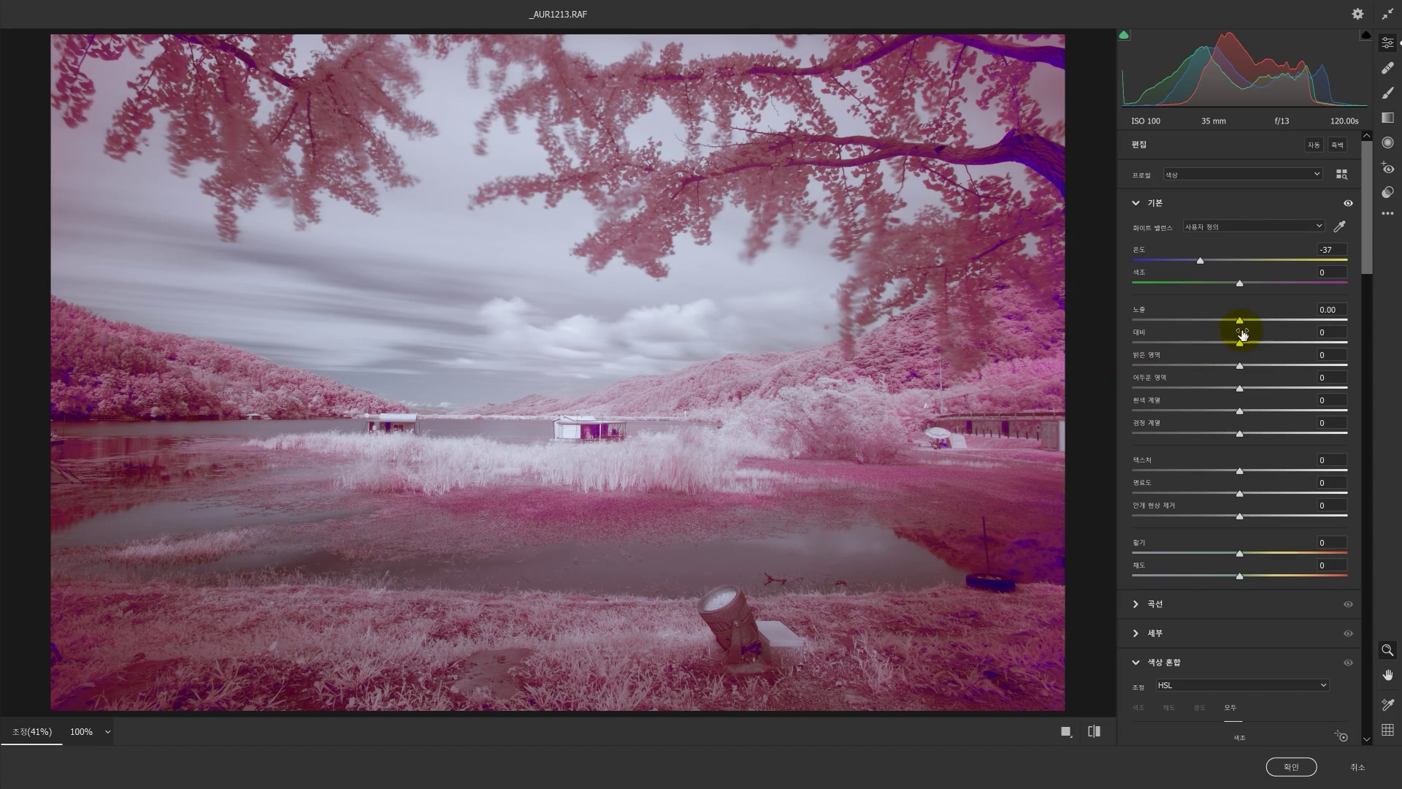
{"action": "left_click_drag", "start_coordinate": [1241, 324], "coordinate": [1261, 356]}
{"action": "left_click_drag", "start_coordinate": [1243, 558], "coordinate": [1321, 562]}
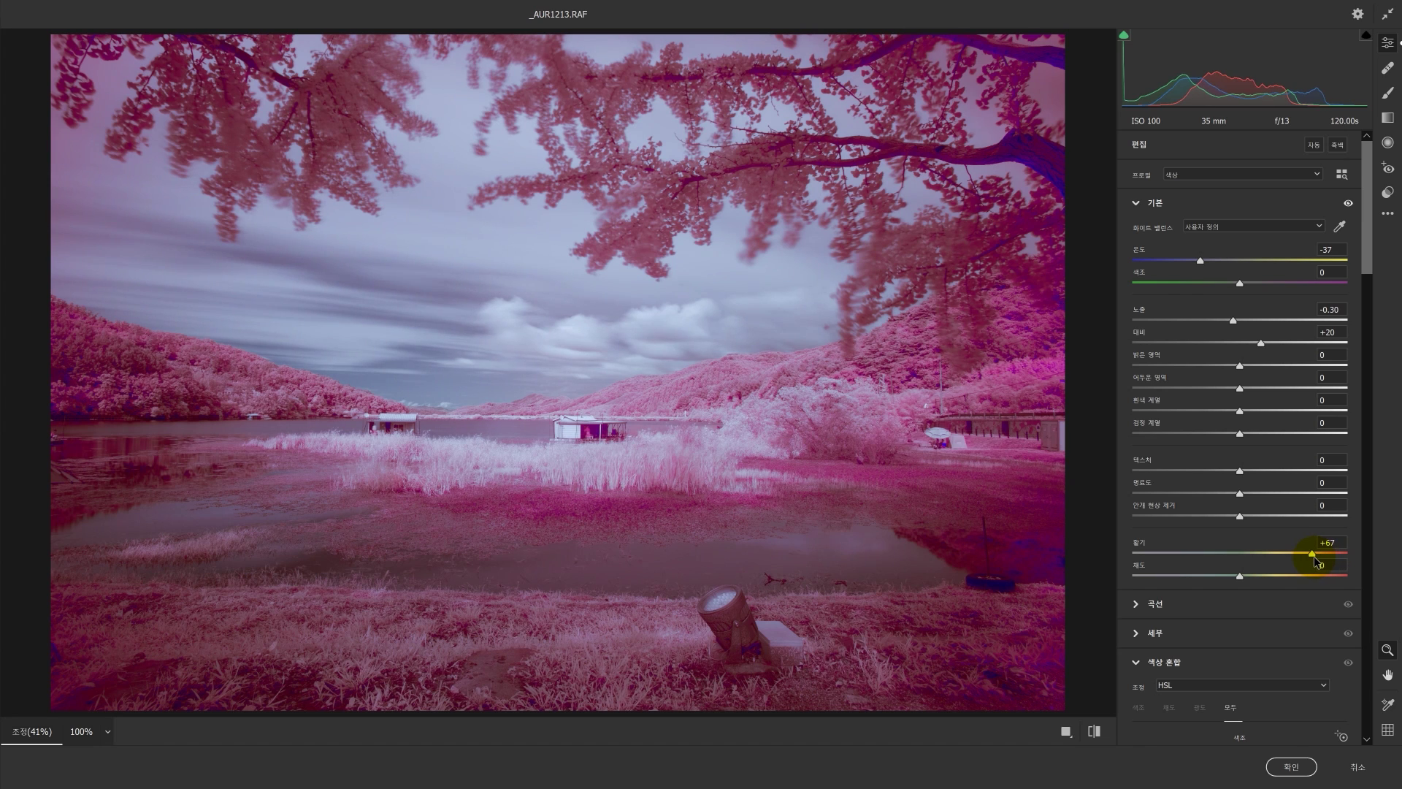
{"action": "left_click_drag", "start_coordinate": [1313, 558], "coordinate": [1318, 559]}
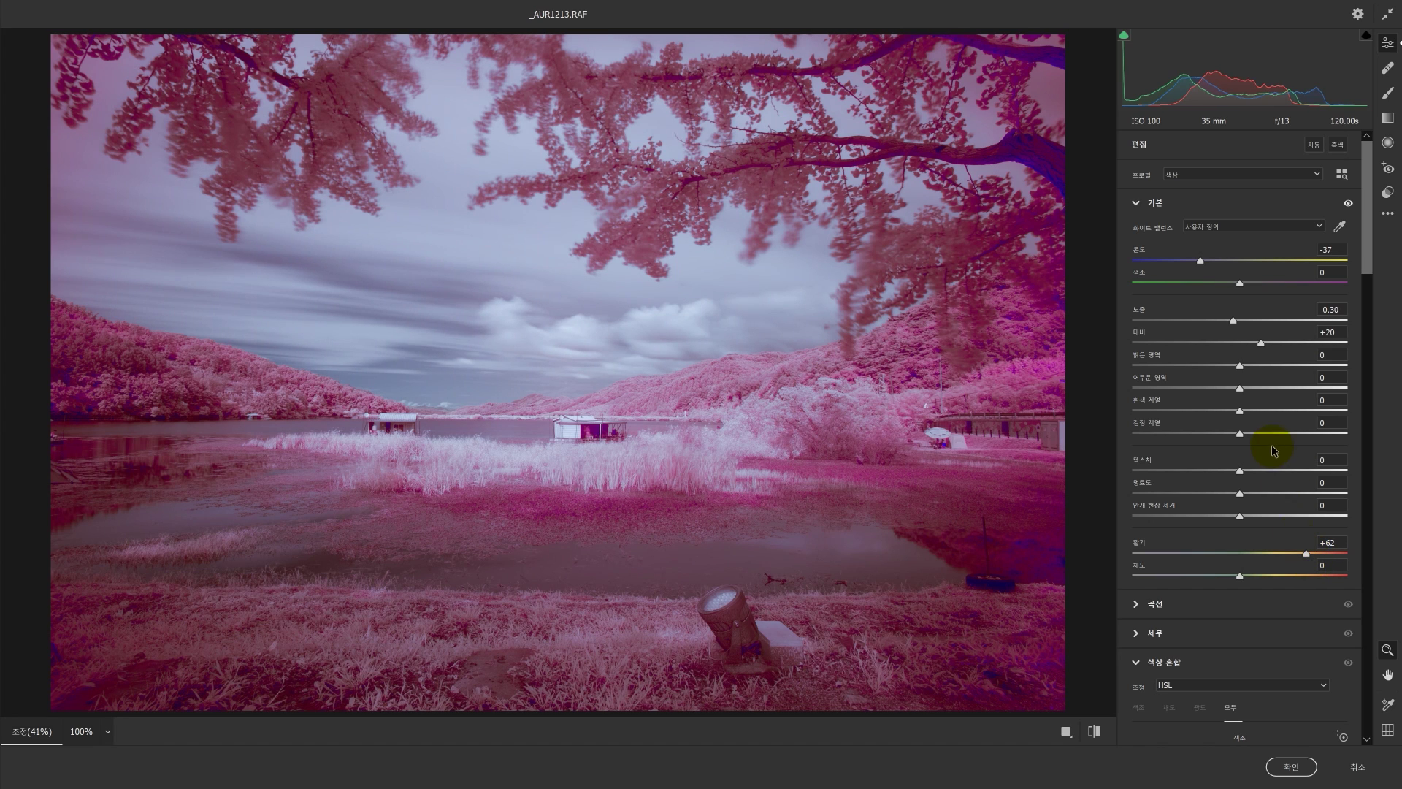
Set overall saturation to +10 and, in the HSL color mixer, purple saturation to -6 and magenta saturation to -12.
{"action": "mouse_move", "coordinate": [1241, 578]}
{"action": "left_mouse_down"}
{"action": "mouse_move", "coordinate": [1293, 578]}
{"action": "mouse_move", "coordinate": [1255, 579]}
{"action": "left_mouse_up"}
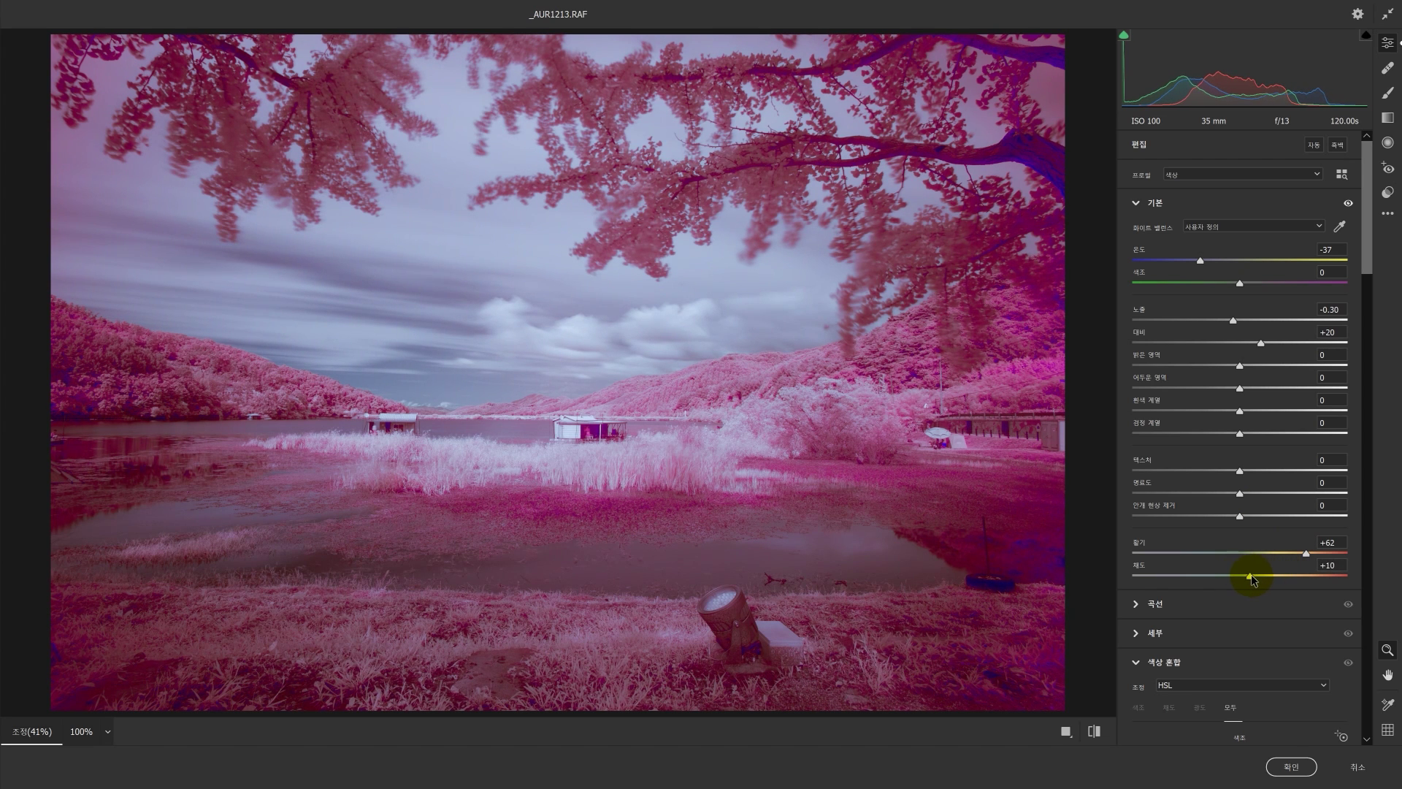
{"action": "scroll", "coordinate": [1256, 560], "scroll_direction": "down", "scroll_amount": 5}
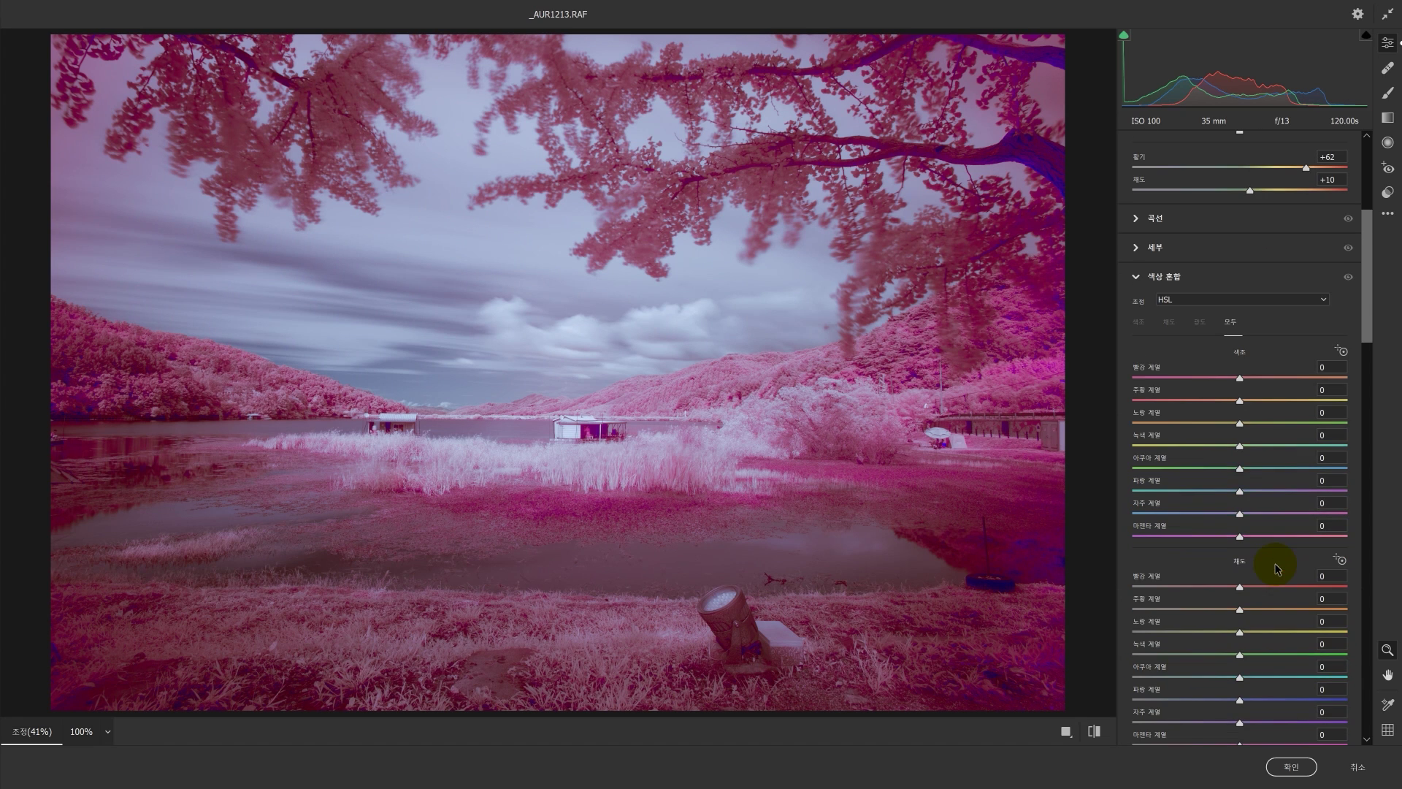
{"action": "scroll", "coordinate": [1259, 432], "scroll_direction": "down", "scroll_amount": 2}
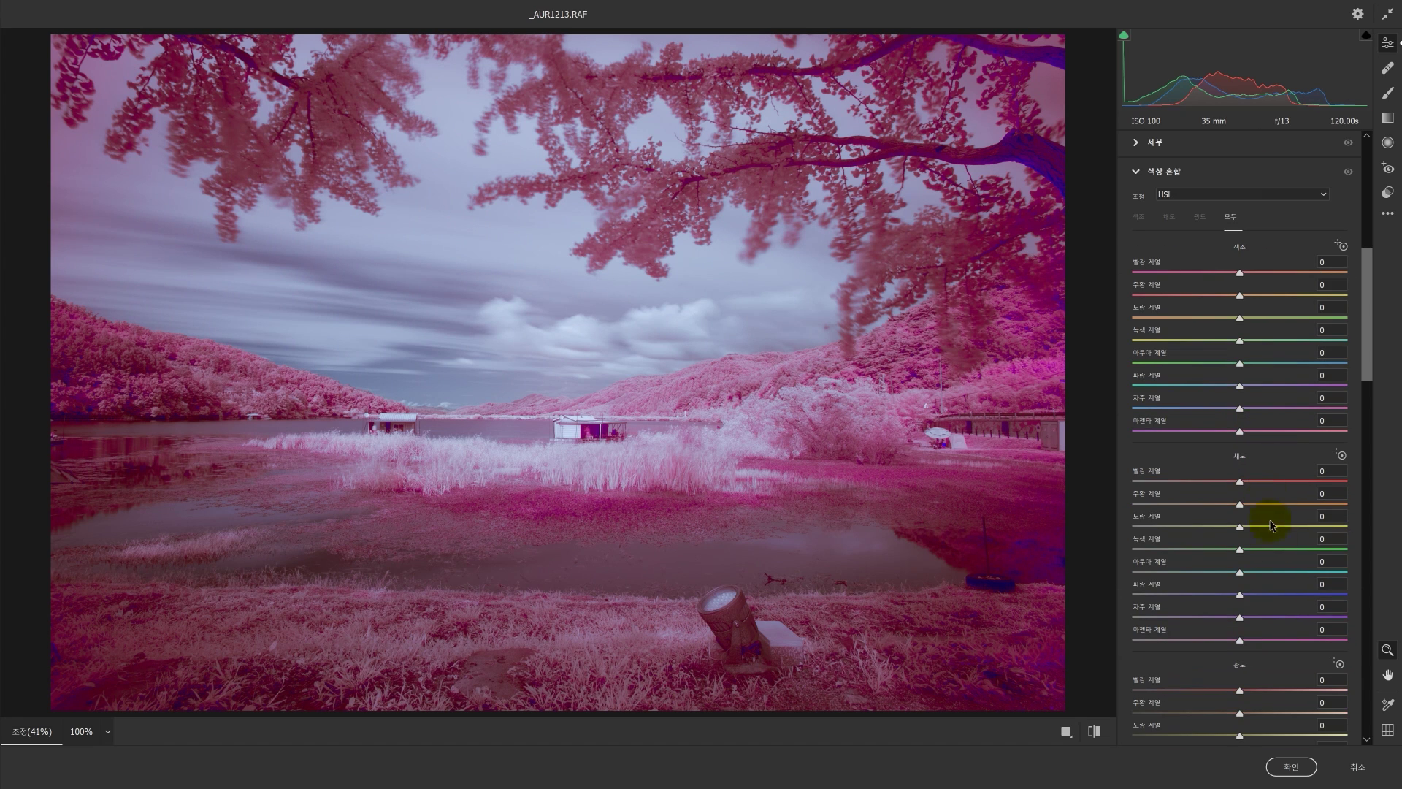
{"action": "mouse_move", "coordinate": [1239, 641]}
{"action": "left_mouse_down"}
{"action": "mouse_move", "coordinate": [1169, 641]}
{"action": "mouse_move", "coordinate": [1236, 641]}
{"action": "left_mouse_up"}
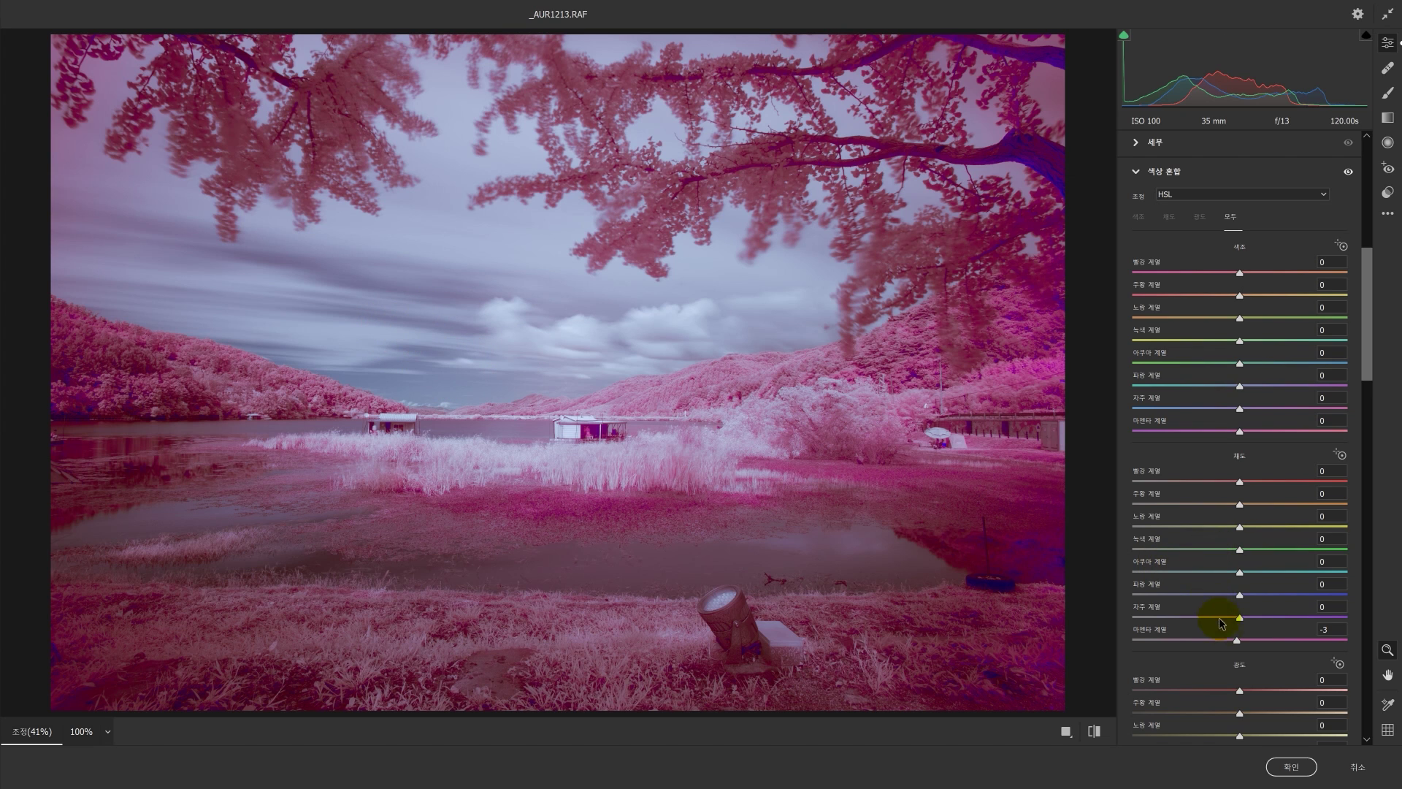
{"action": "mouse_move", "coordinate": [1229, 646]}
{"action": "left_mouse_down"}
{"action": "mouse_move", "coordinate": [1095, 648]}
{"action": "mouse_move", "coordinate": [1340, 650]}
{"action": "mouse_move", "coordinate": [1186, 654]}
{"action": "mouse_move", "coordinate": [1252, 648]}
{"action": "mouse_move", "coordinate": [1212, 646]}
{"action": "mouse_move", "coordinate": [1236, 645]}
{"action": "left_mouse_up"}
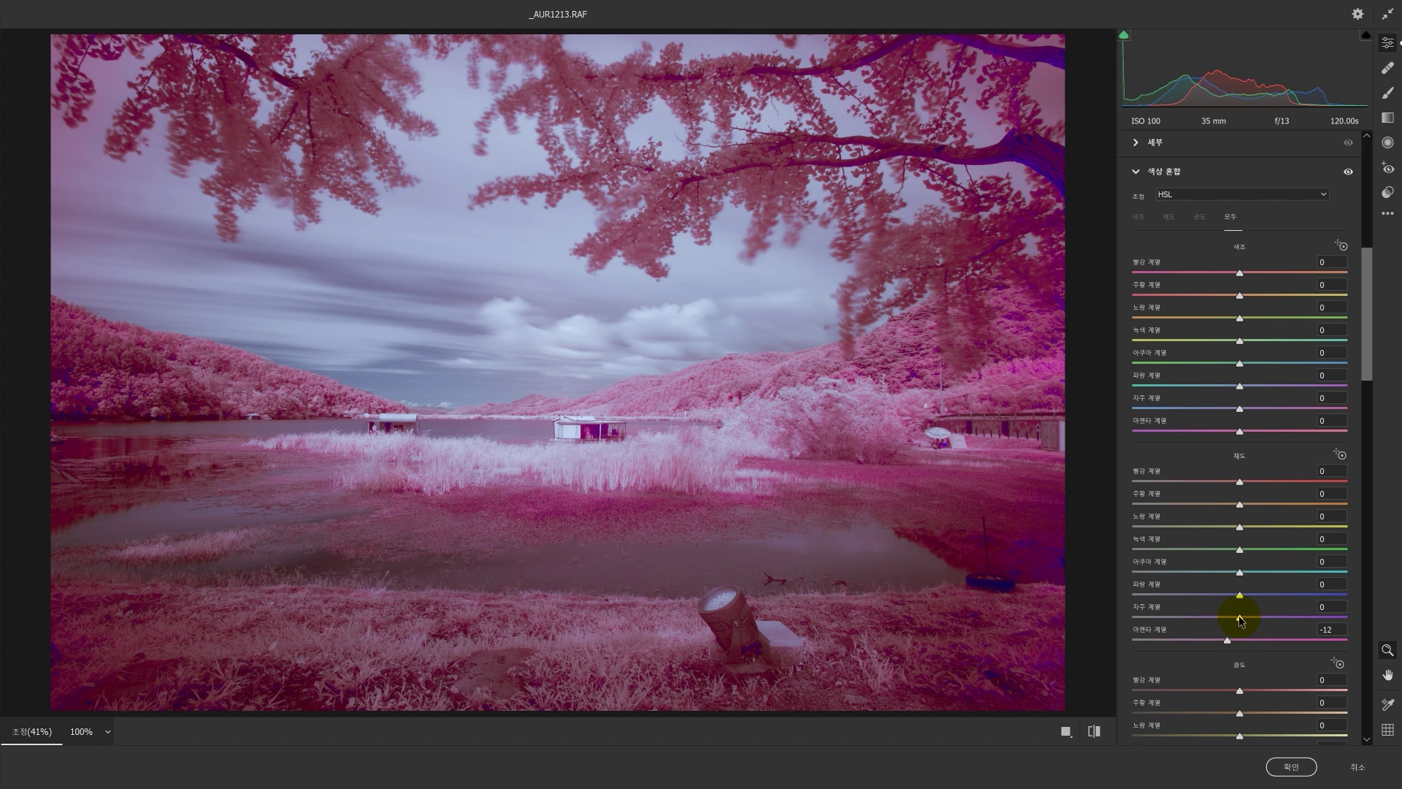
{"action": "mouse_move", "coordinate": [1241, 619]}
{"action": "left_mouse_down"}
{"action": "mouse_move", "coordinate": [1080, 623]}
{"action": "mouse_move", "coordinate": [1330, 616]}
{"action": "mouse_move", "coordinate": [1235, 631]}
{"action": "left_mouse_up"}
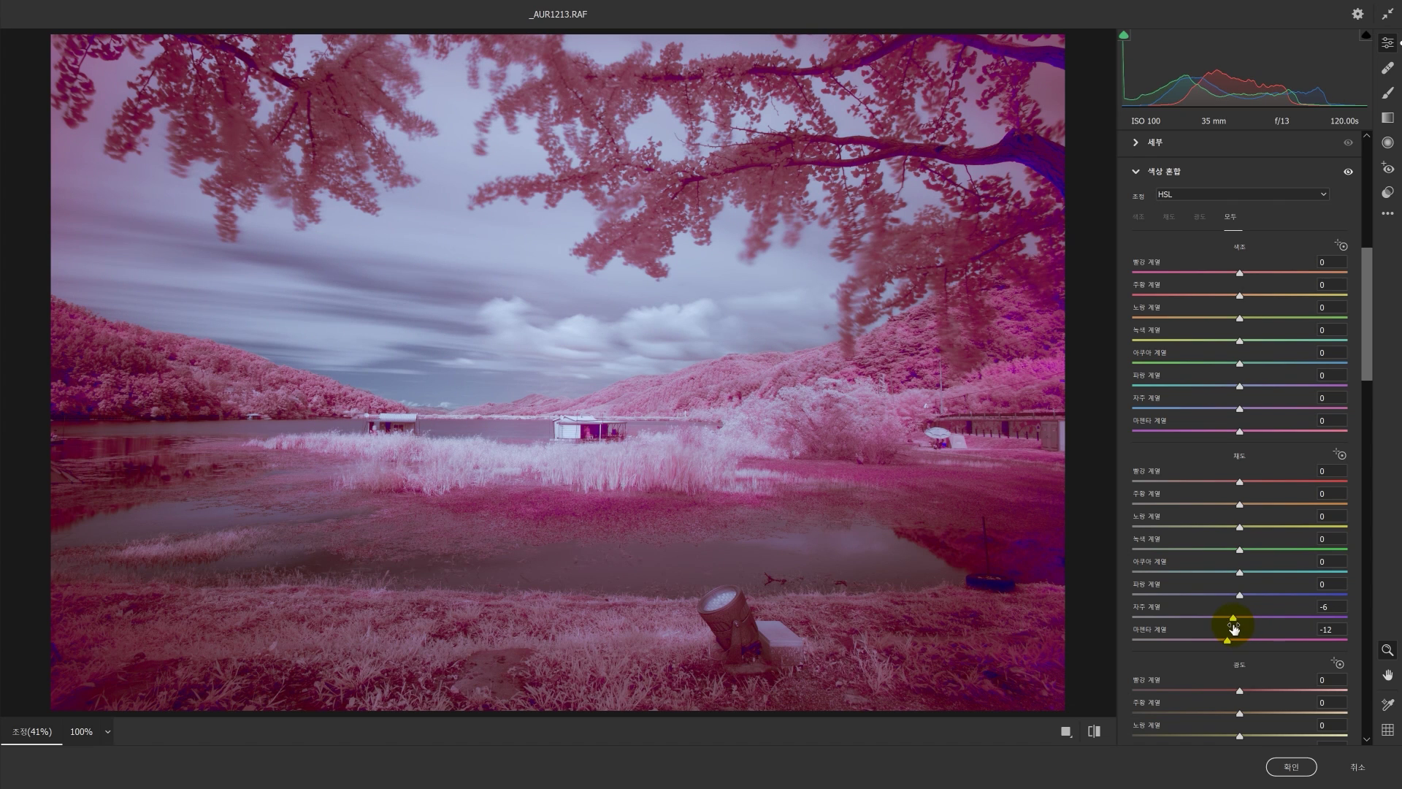
Try lower and higher magenta hues in the HSL color mixer and settle on +73.
{"action": "scroll", "coordinate": [1235, 624], "scroll_direction": "up", "scroll_amount": 3}
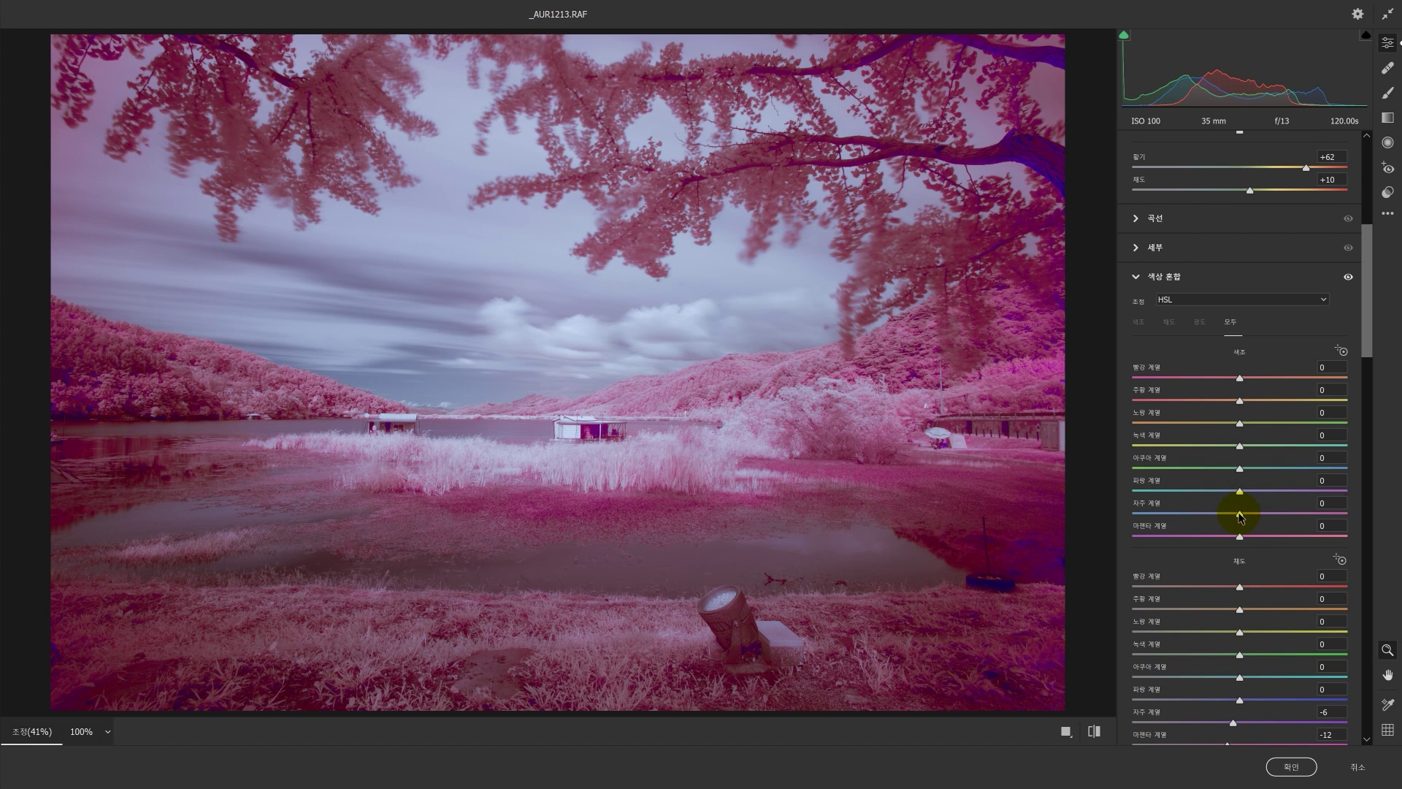
{"action": "mouse_move", "coordinate": [1239, 536]}
{"action": "left_mouse_down"}
{"action": "mouse_move", "coordinate": [1166, 551]}
{"action": "mouse_move", "coordinate": [1286, 548]}
{"action": "mouse_move", "coordinate": [1148, 548]}
{"action": "mouse_move", "coordinate": [1329, 567]}
{"action": "mouse_move", "coordinate": [1247, 546]}
{"action": "left_mouse_up"}
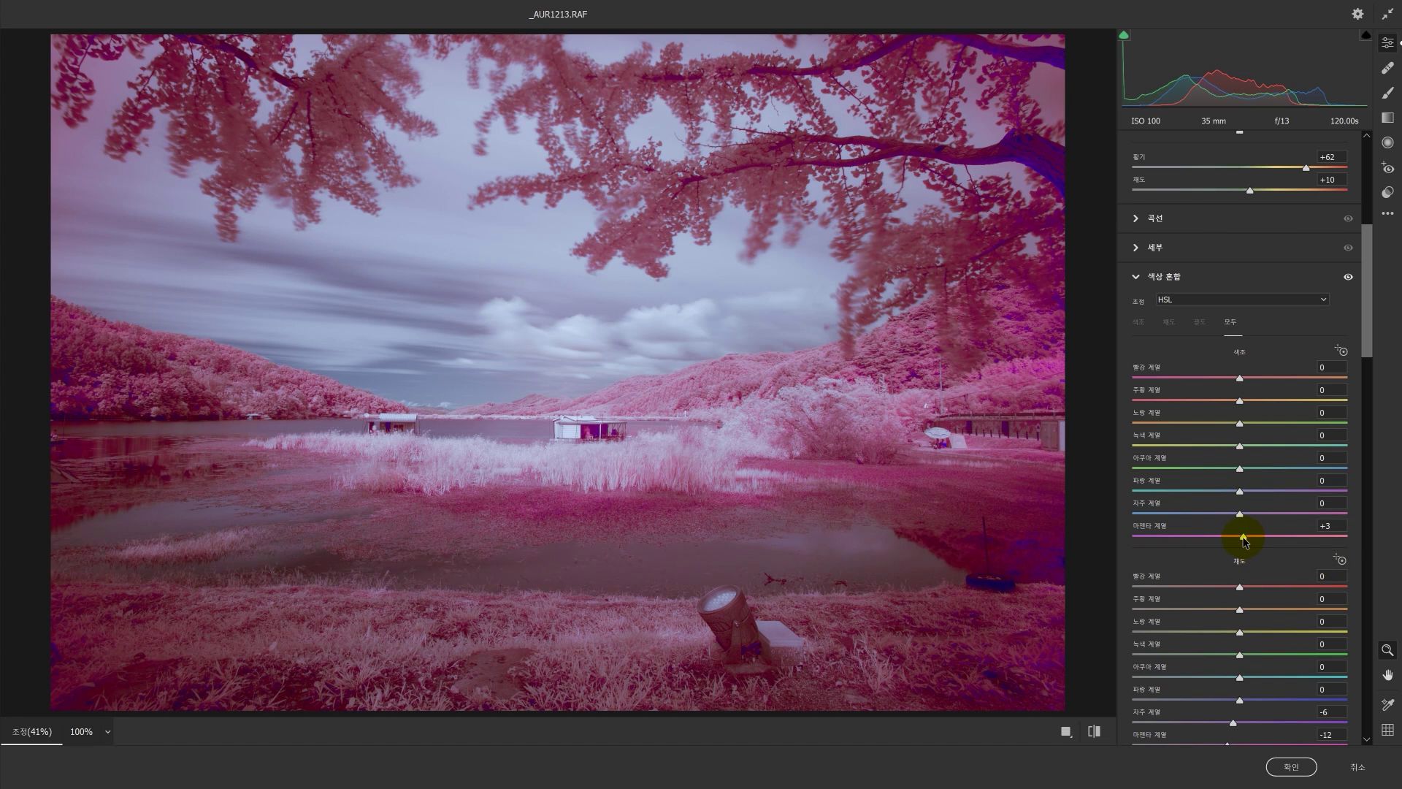
{"action": "left_click_drag", "start_coordinate": [1260, 538], "coordinate": [1147, 535]}
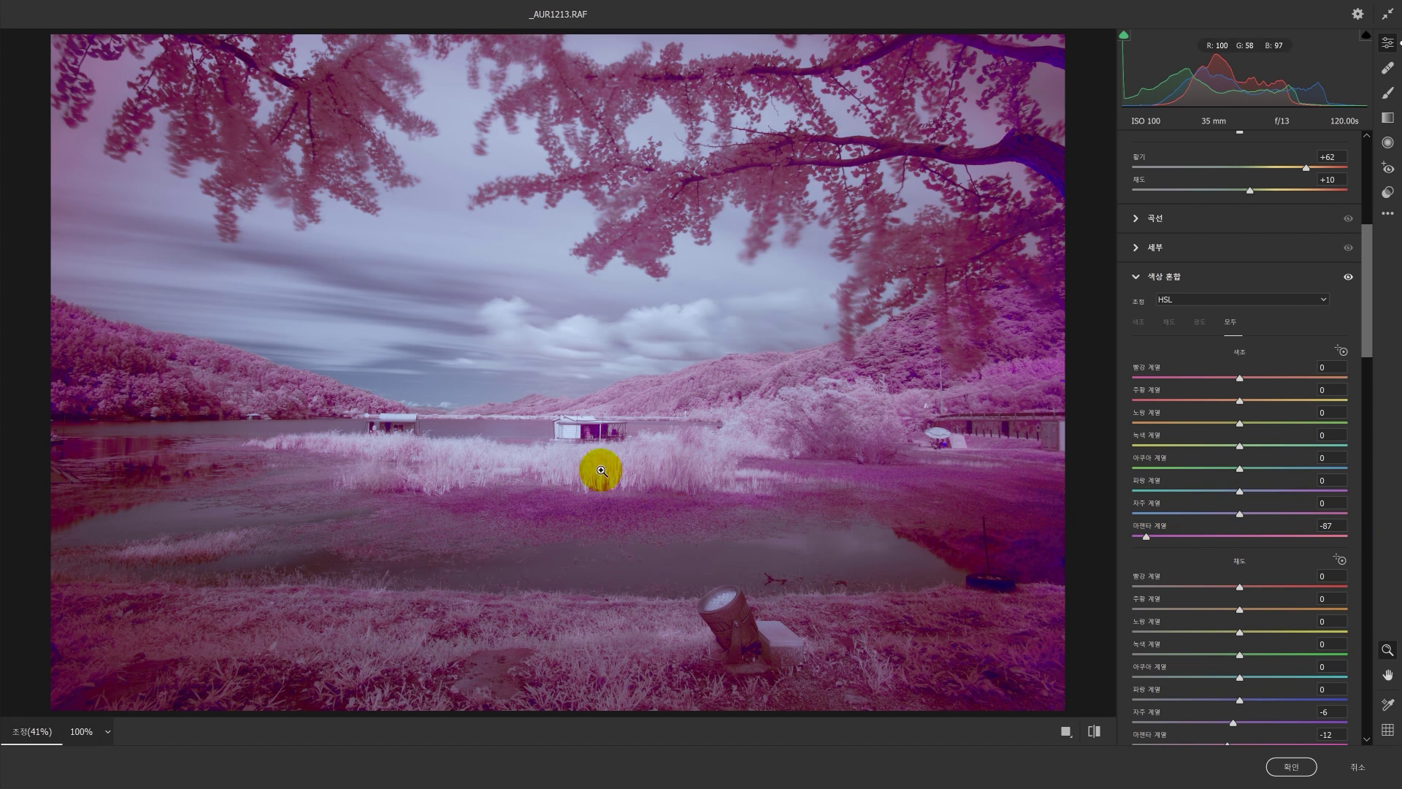
{"action": "left_click_drag", "start_coordinate": [1147, 538], "coordinate": [1312, 549]}
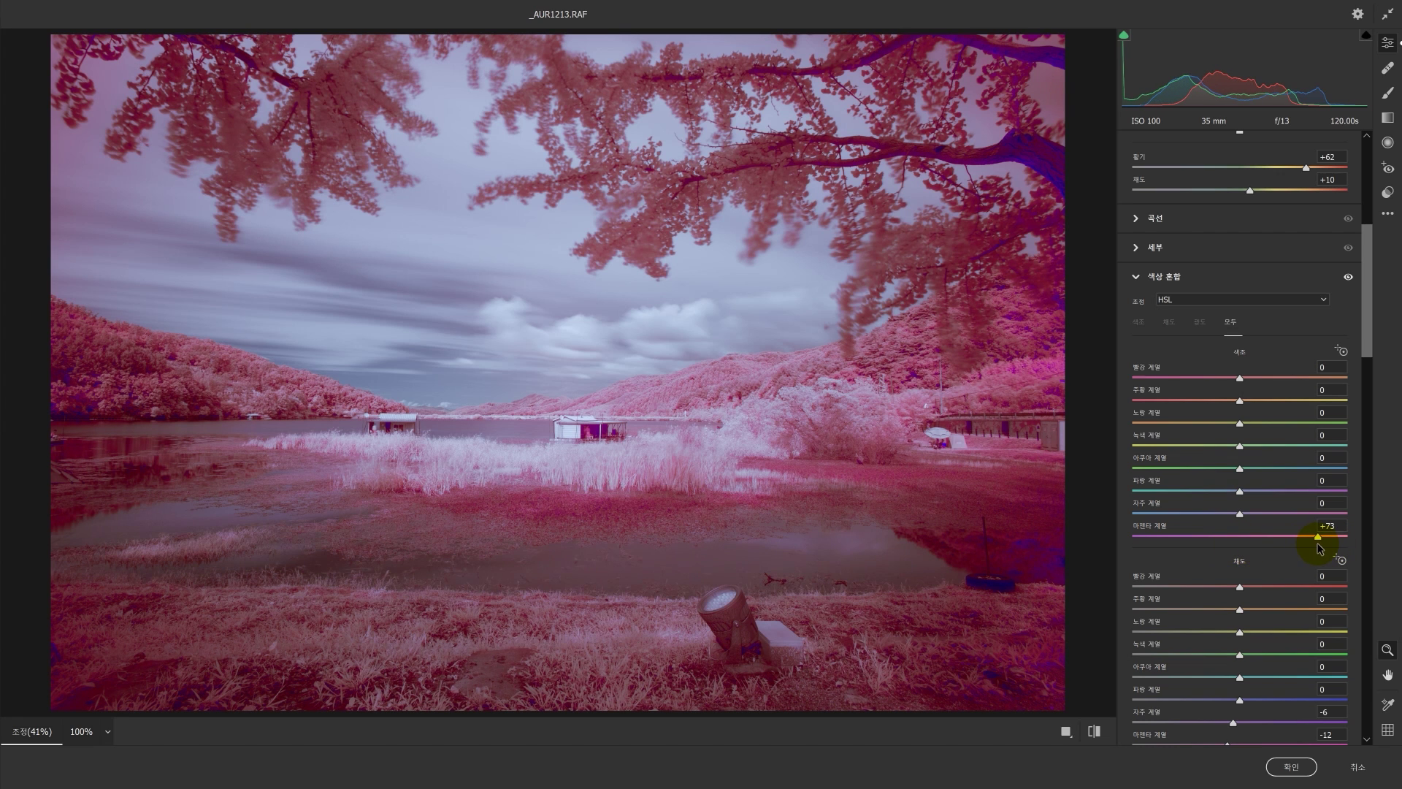
Set the blue saturation in the HSL color mixer to +44, testing the maximum first.
{"action": "scroll", "coordinate": [745, 397], "scroll_direction": "down", "scroll_amount": 1}
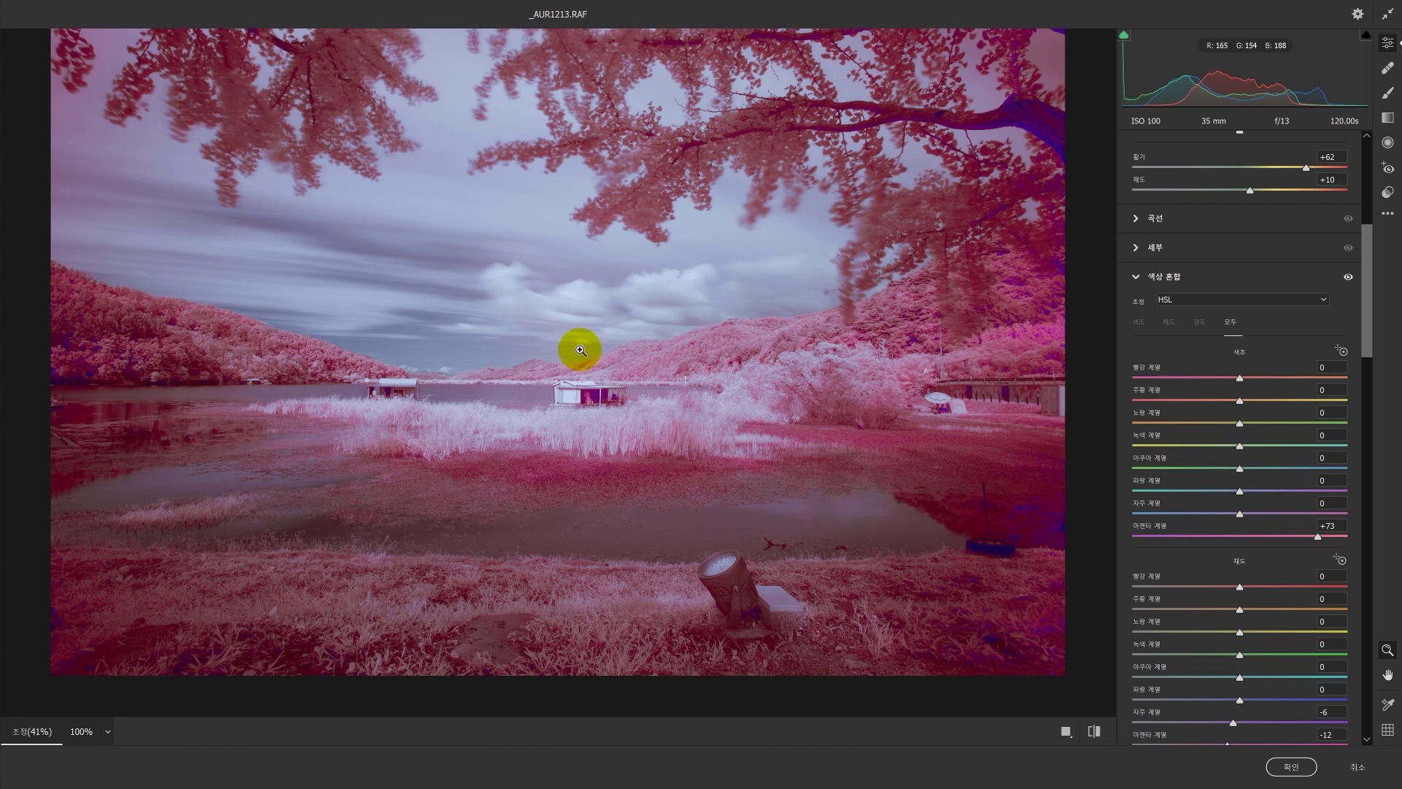
{"action": "scroll", "coordinate": [1245, 629], "scroll_direction": "down", "scroll_amount": 1}
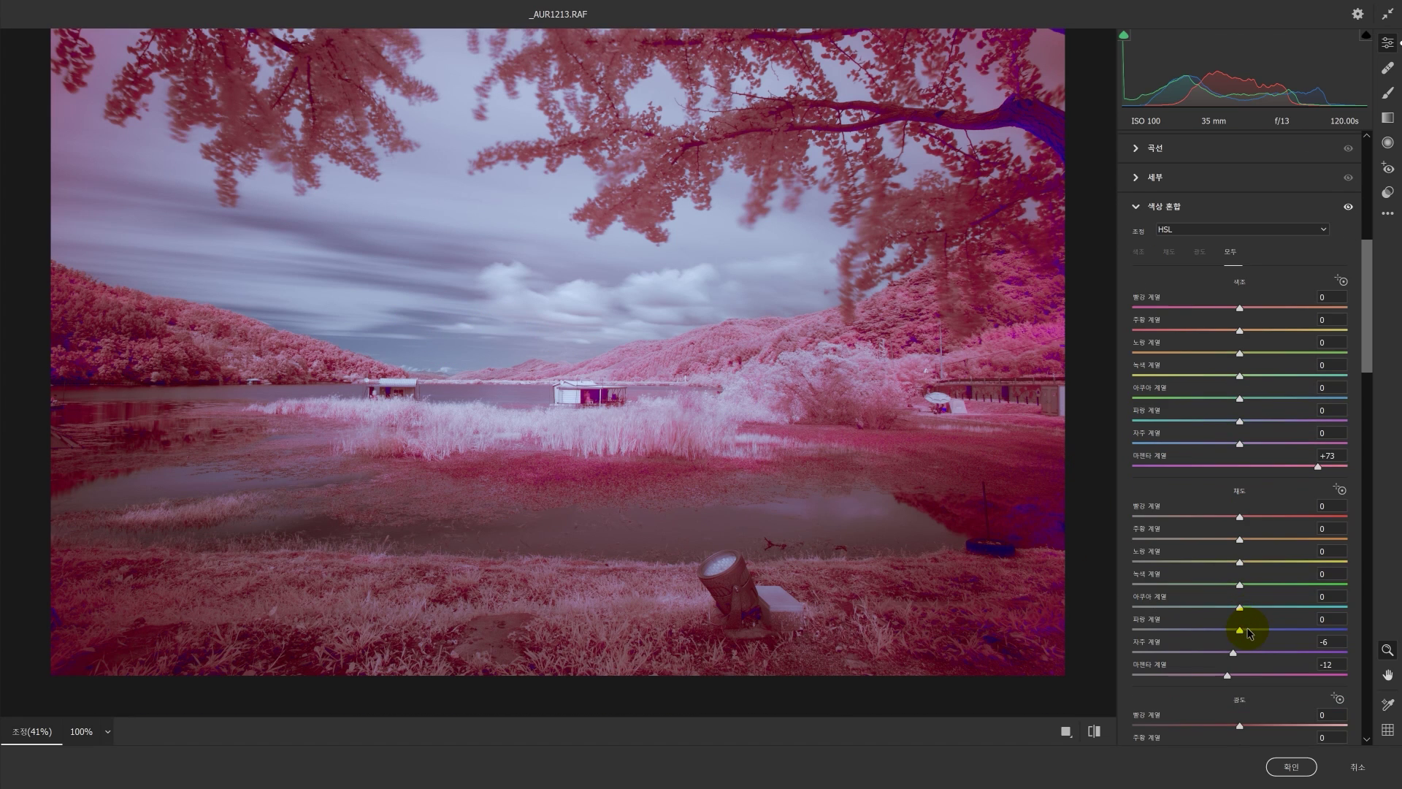
{"action": "left_click_drag", "start_coordinate": [1239, 607], "coordinate": [1377, 626]}
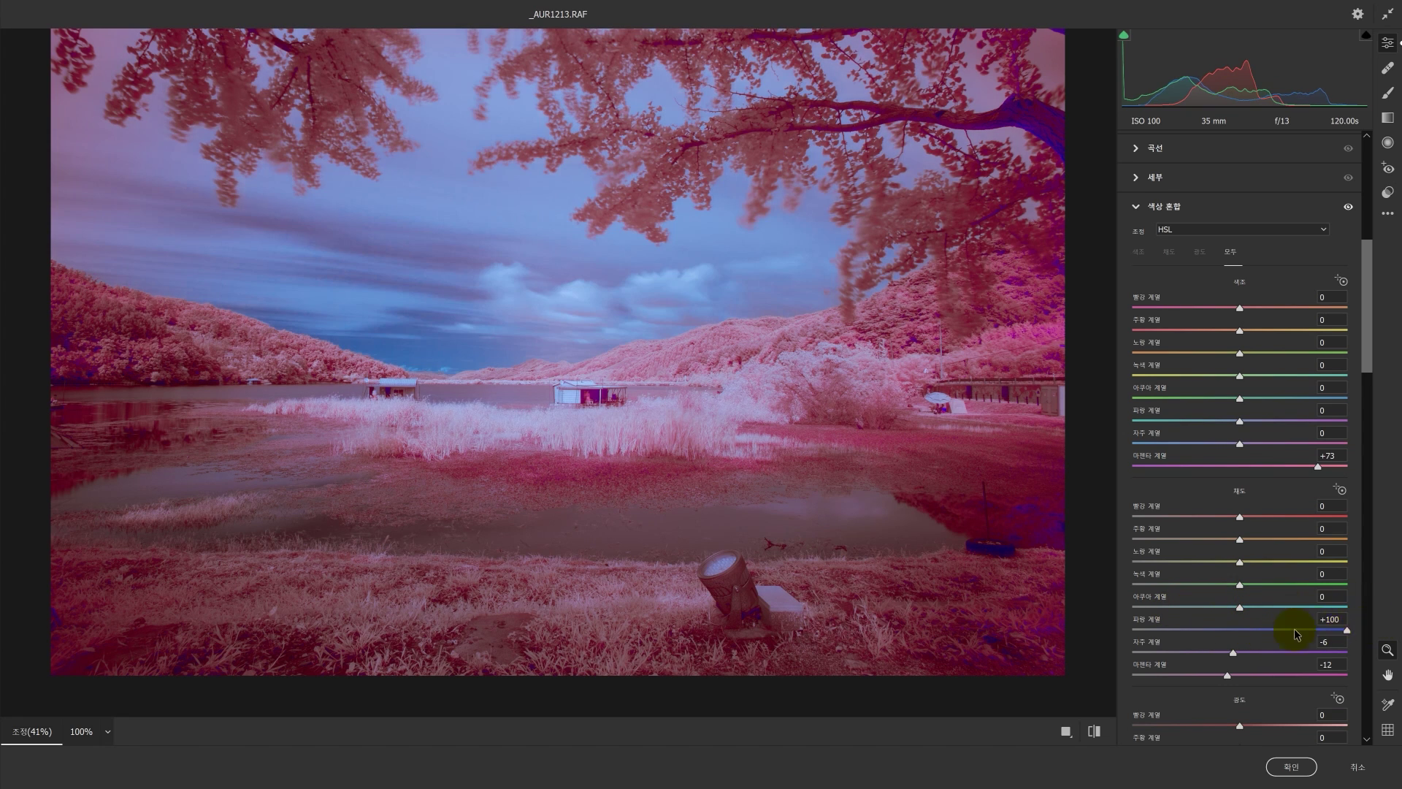
{"action": "left_click_drag", "start_coordinate": [1347, 630], "coordinate": [1286, 635]}
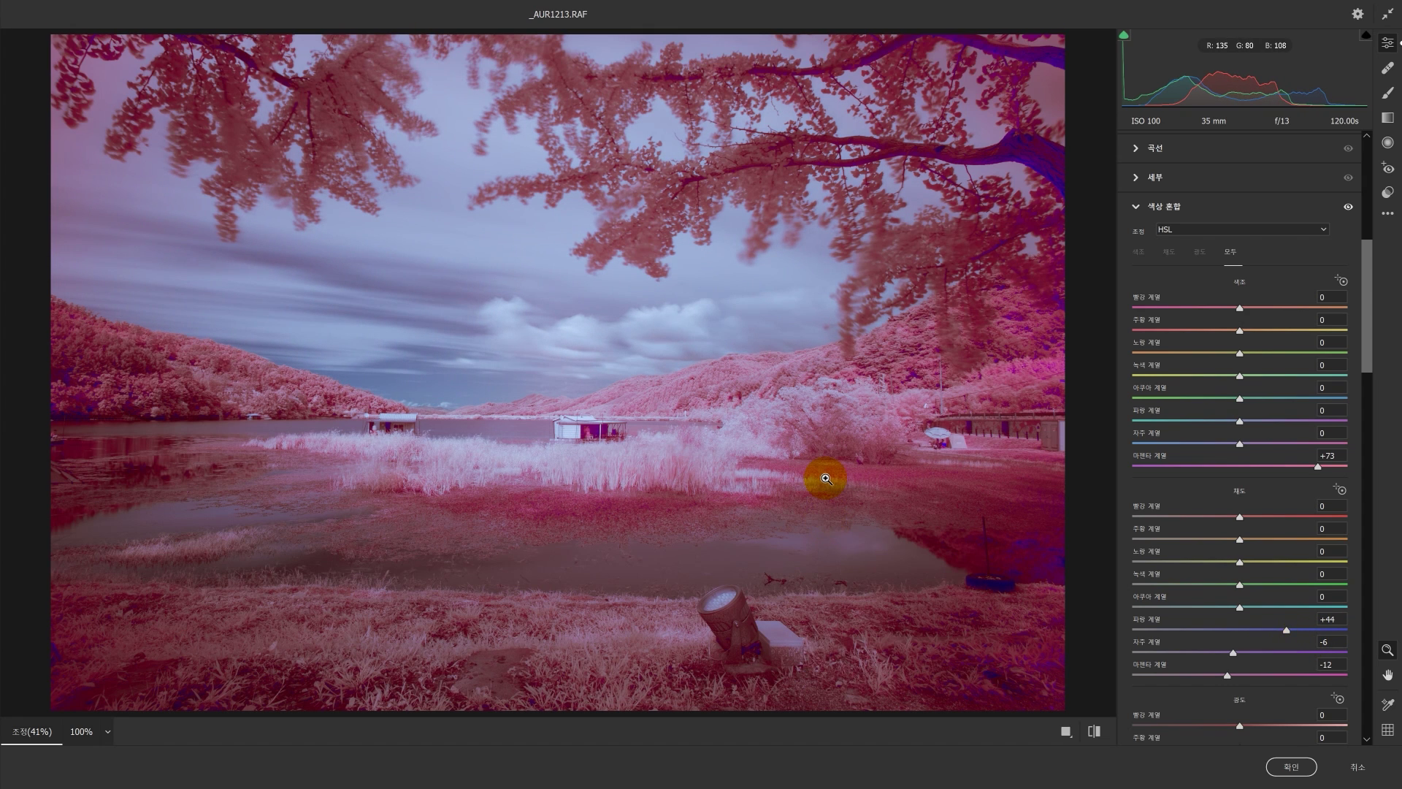
Compare the photo before and after the Camera Raw adjustments several times.
{"action": "left_click", "coordinate": [1099, 733]}
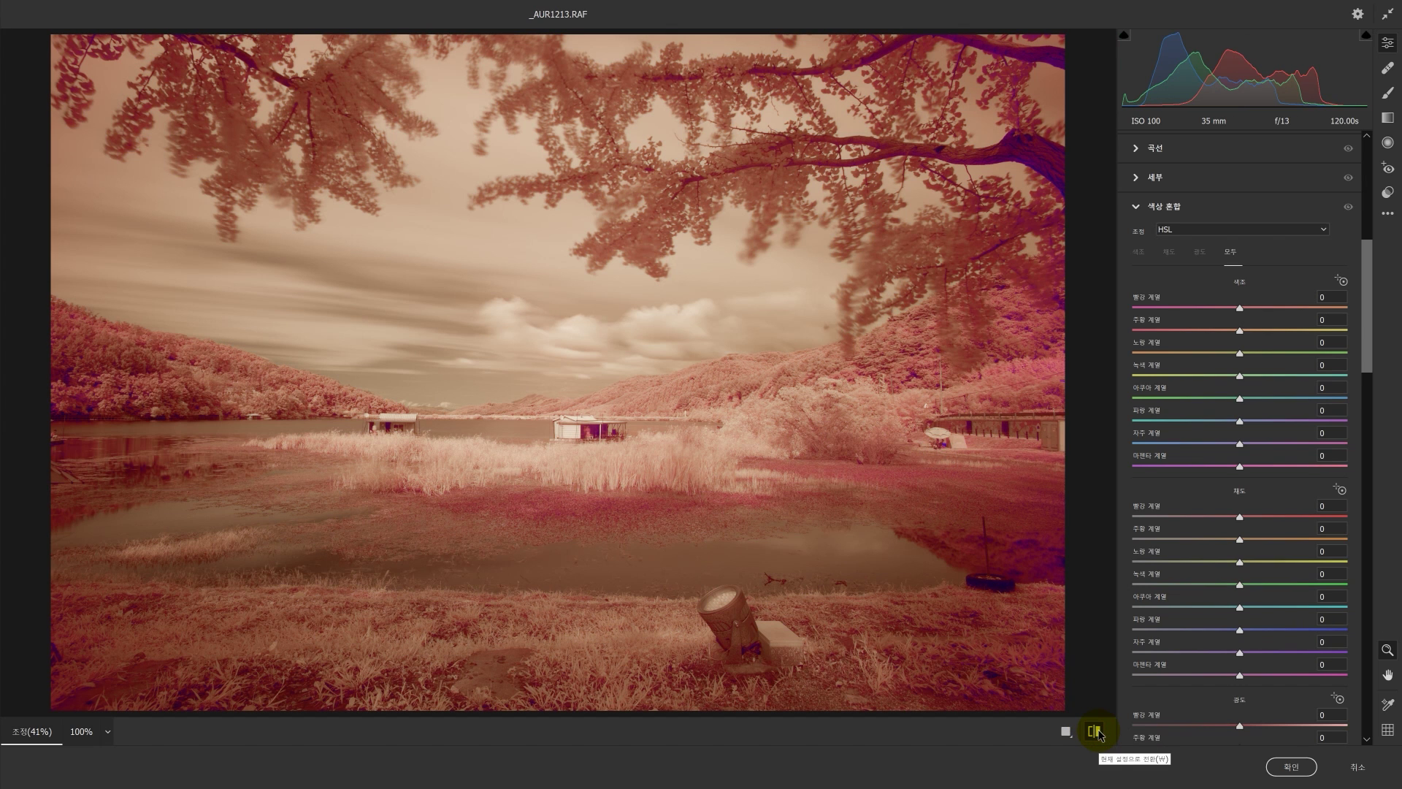
{"action": "left_click", "coordinate": [1099, 733]}
{"action": "left_click", "coordinate": [1099, 733]}
{"action": "left_click", "coordinate": [1099, 733]}
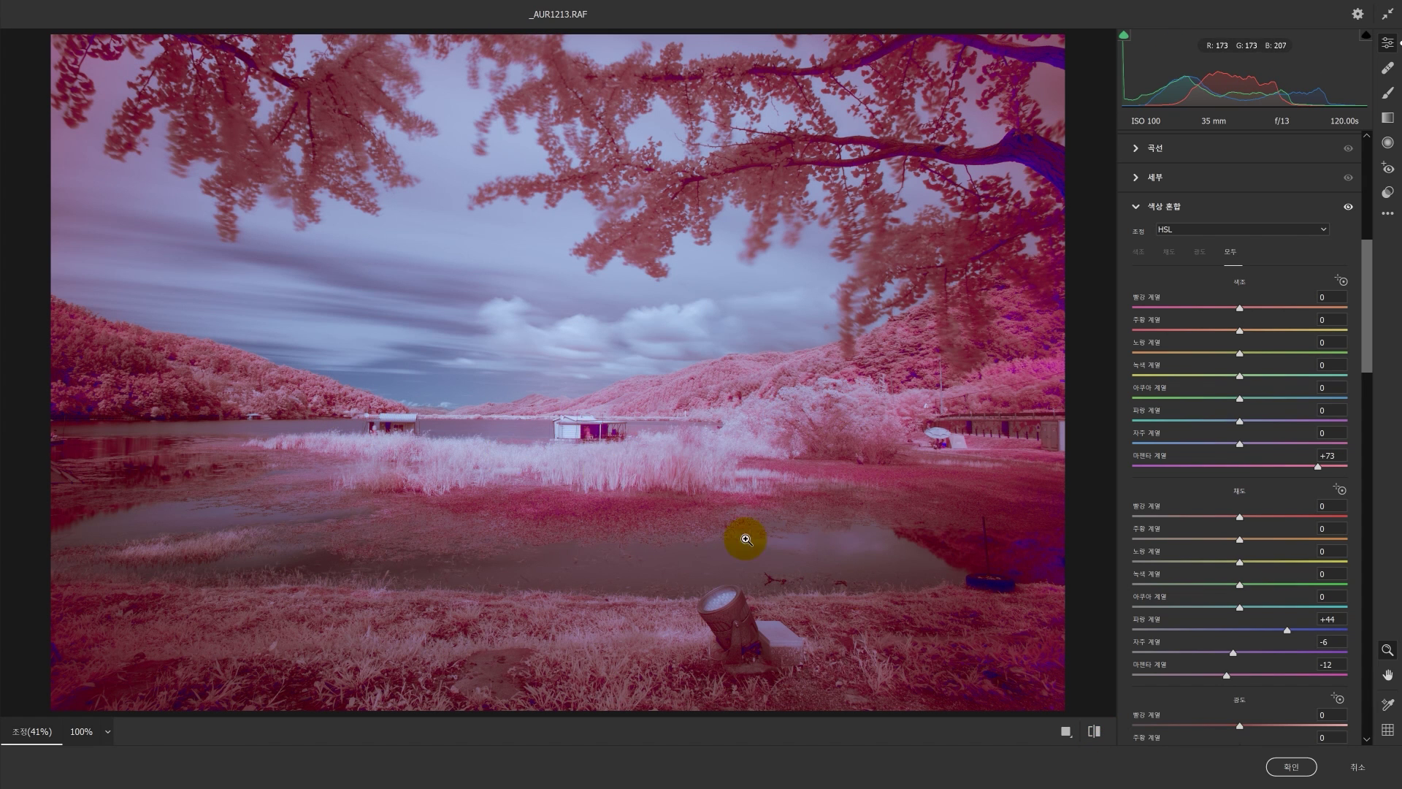
{"action": "left_click", "coordinate": [1103, 739]}
{"action": "left_click", "coordinate": [1099, 733]}
{"action": "left_click", "coordinate": [1099, 733]}
{"action": "left_click", "coordinate": [1098, 733]}
Set shadows +37, texture +13, clarity +10 and dehaze +3, and apply the Camera Raw filter.
{"action": "scroll", "coordinate": [1161, 376], "scroll_direction": "up", "scroll_amount": 5}
{"action": "scroll", "coordinate": [1161, 376], "scroll_direction": "up", "scroll_amount": 2}
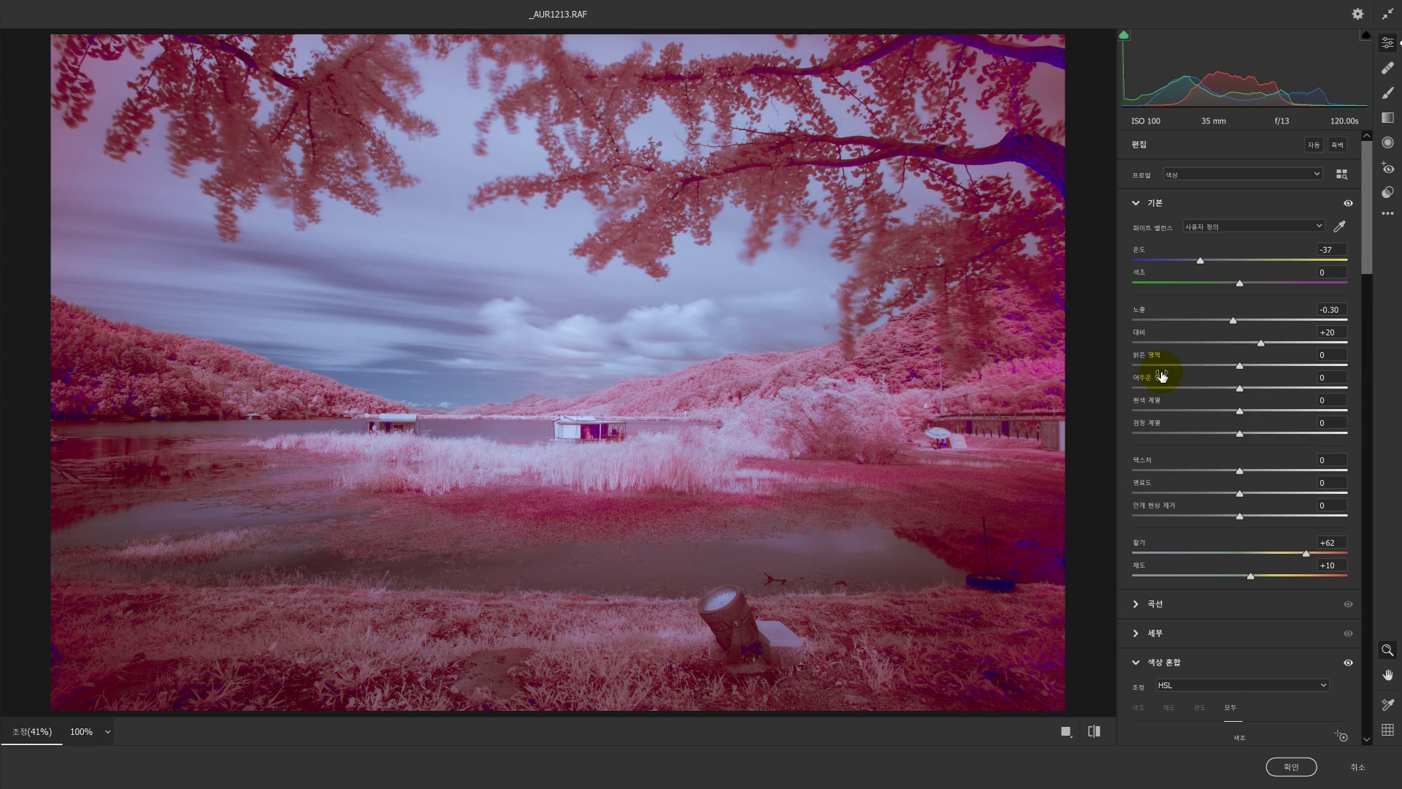
{"action": "left_click_drag", "start_coordinate": [1244, 470], "coordinate": [1248, 522]}
{"action": "left_click", "coordinate": [1250, 495]}
{"action": "left_click_drag", "start_coordinate": [1255, 473], "coordinate": [1252, 472]}
{"action": "left_click_drag", "start_coordinate": [1255, 394], "coordinate": [1287, 394]}
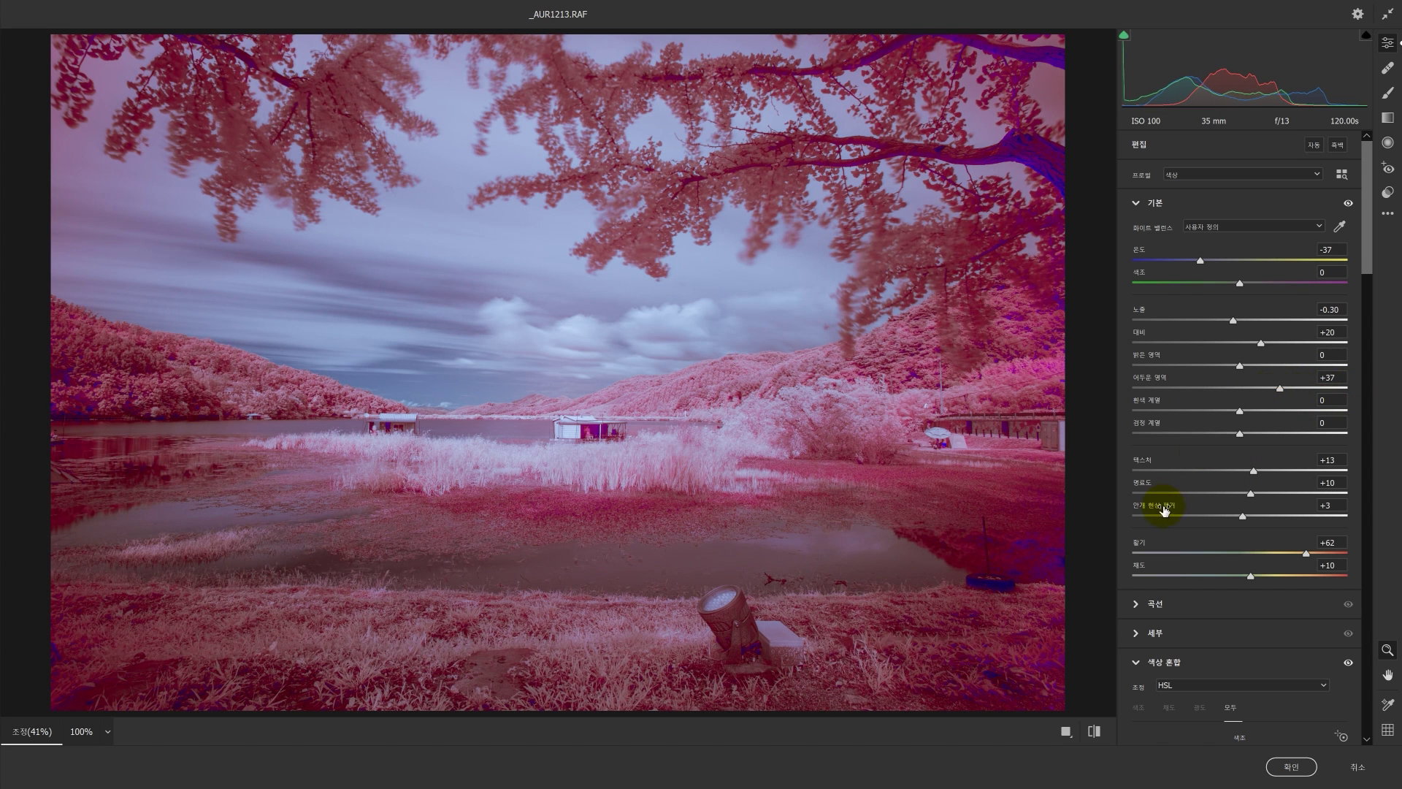
{"action": "left_click", "coordinate": [1291, 767]}
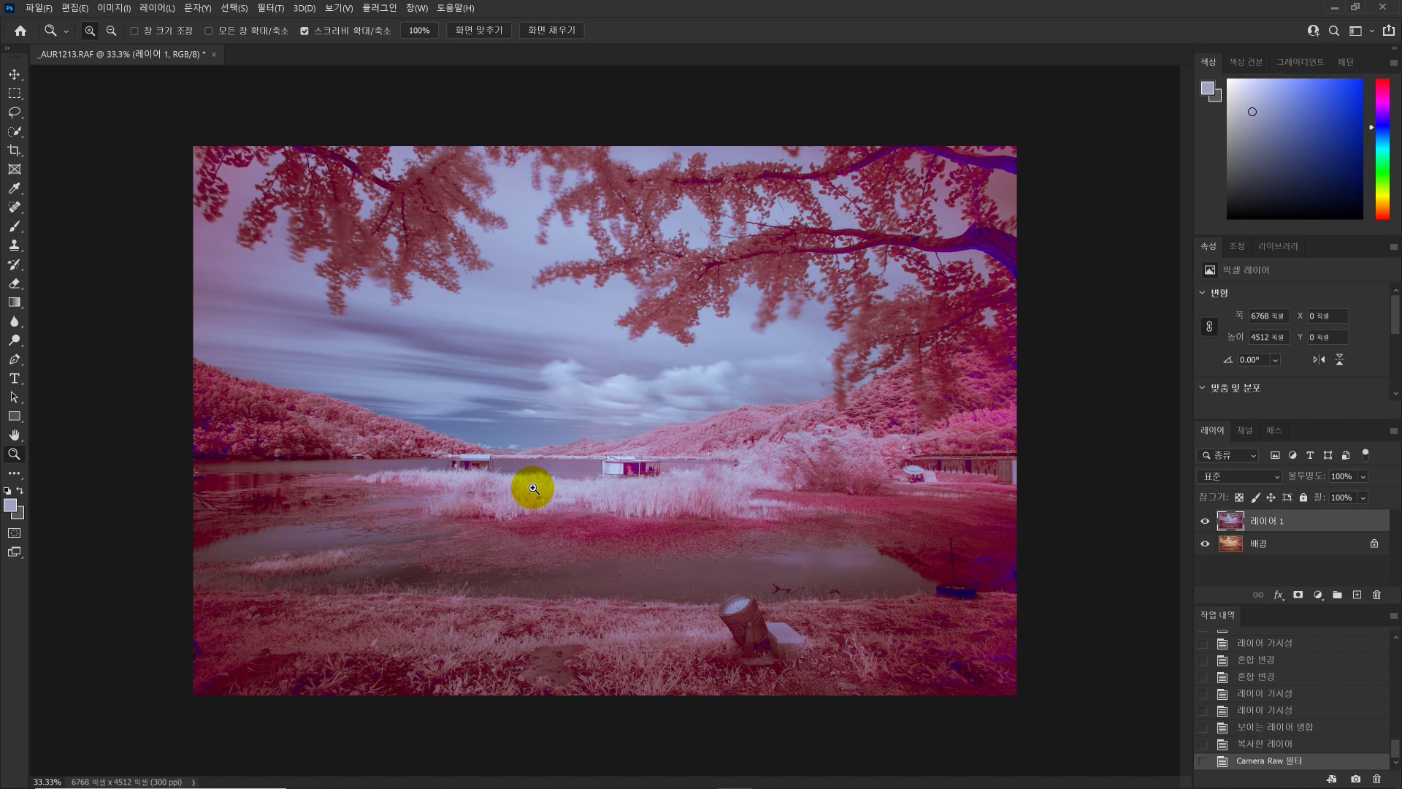
Check the filtered photo up close, then merge all visible layers and duplicate the result.
{"action": "left_click", "coordinate": [617, 526]}
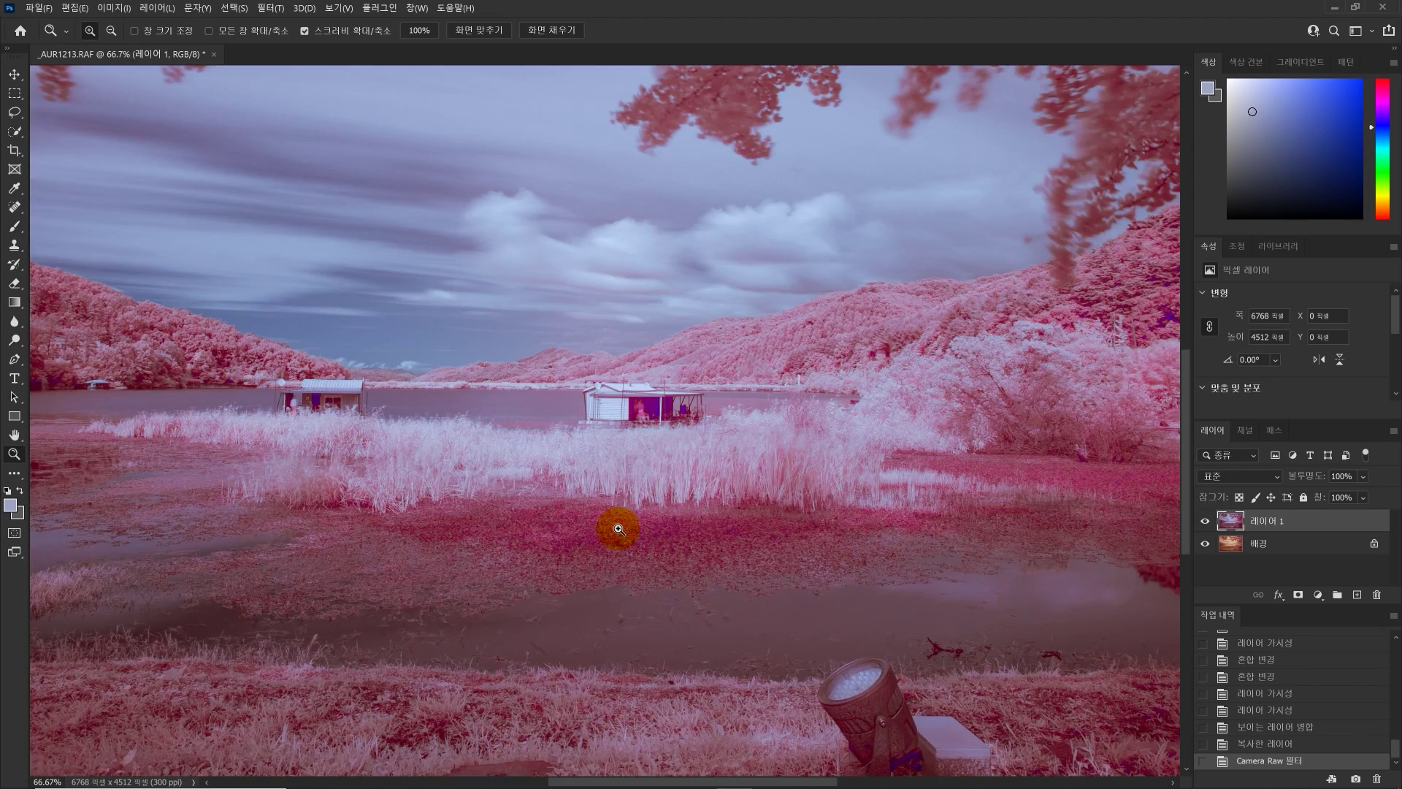
{"action": "left_click", "coordinate": [618, 528], "text": "alt"}
{"action": "left_click", "coordinate": [618, 528], "text": "alt"}
{"action": "left_click", "coordinate": [617, 528]}
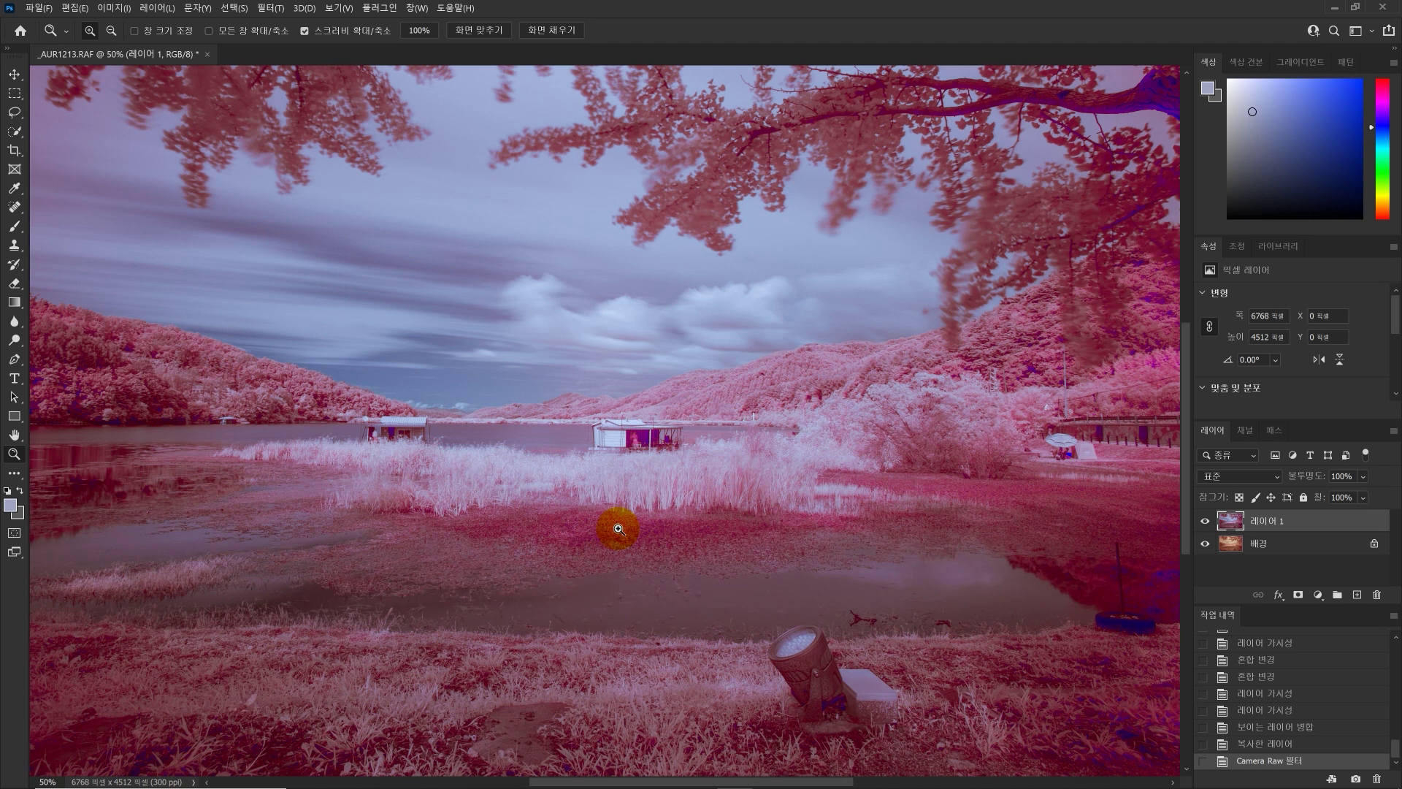
{"action": "key", "text": "ctrl+shift+e"}
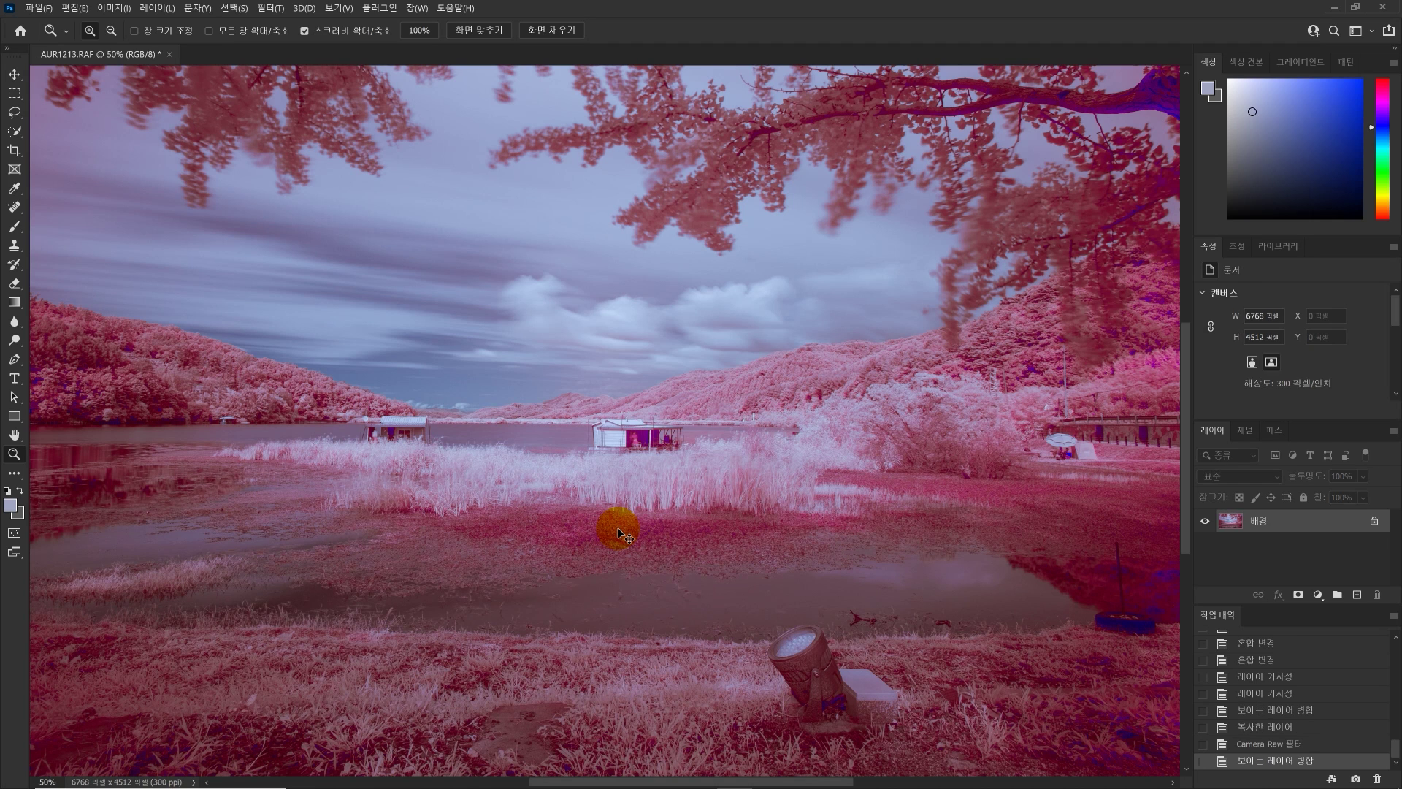
{"action": "key", "text": "ctrl+j"}
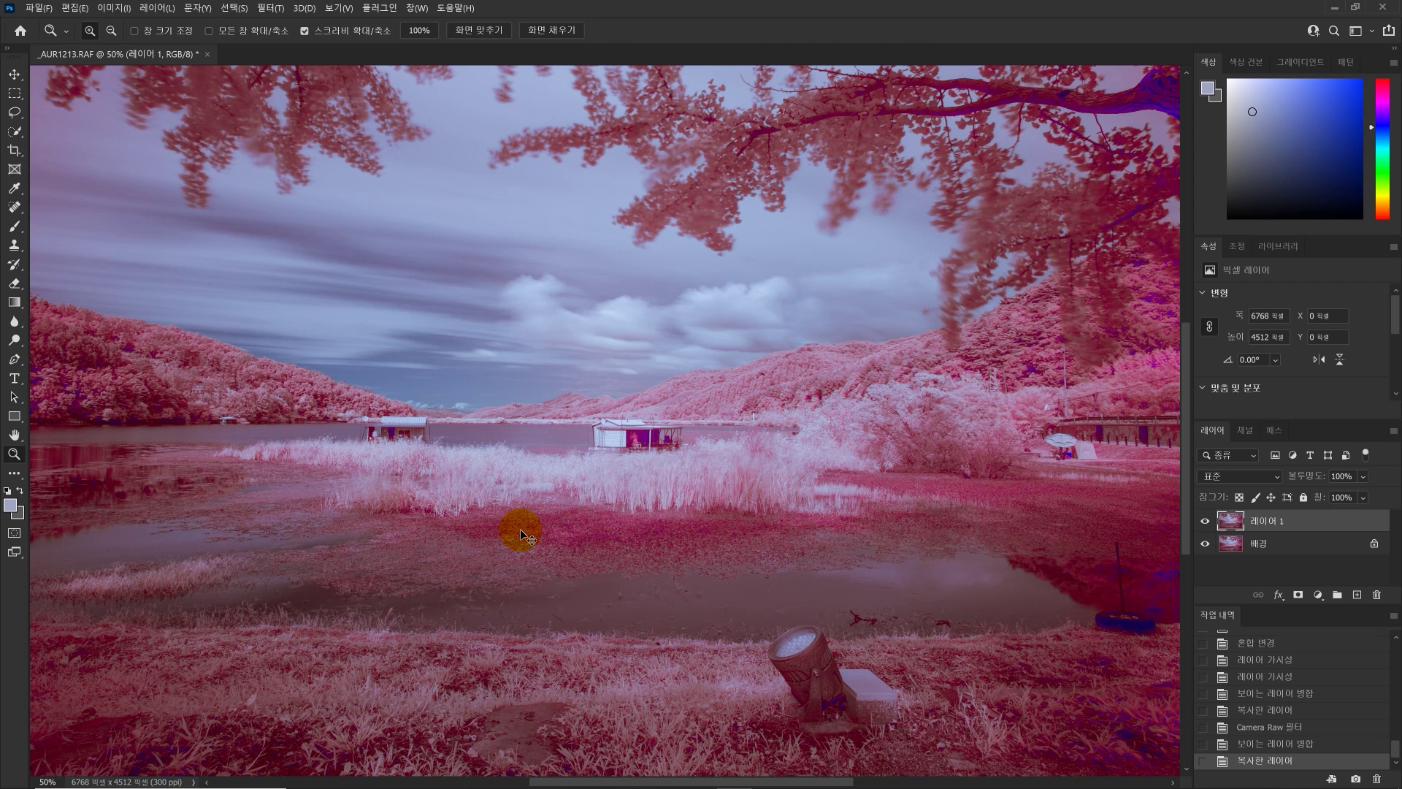
Brighten the duplicated layer slightly by raising the darker tones with Curves, and compare it with the background.
{"action": "key", "text": "ctrl+m"}
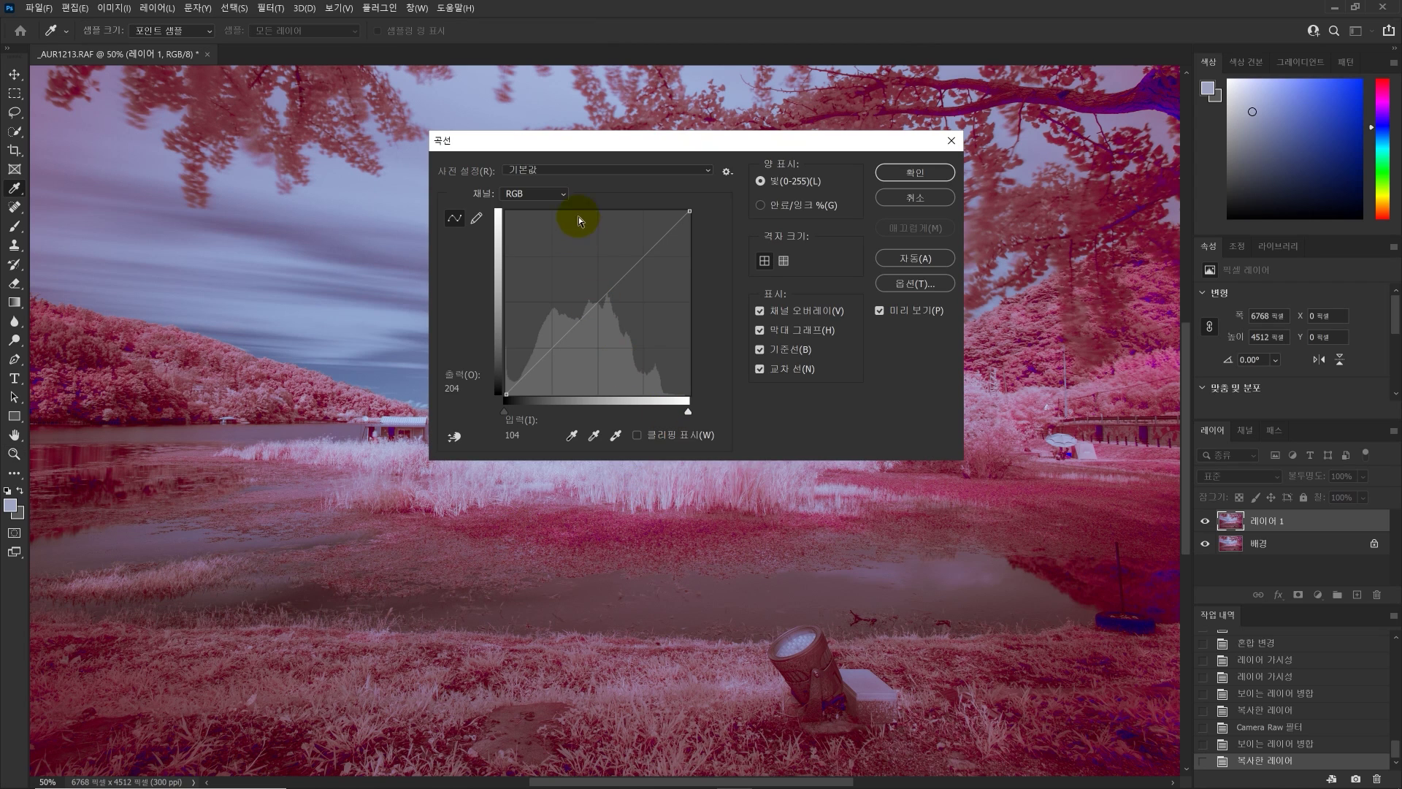
{"action": "left_click_drag", "start_coordinate": [579, 146], "coordinate": [983, 206]}
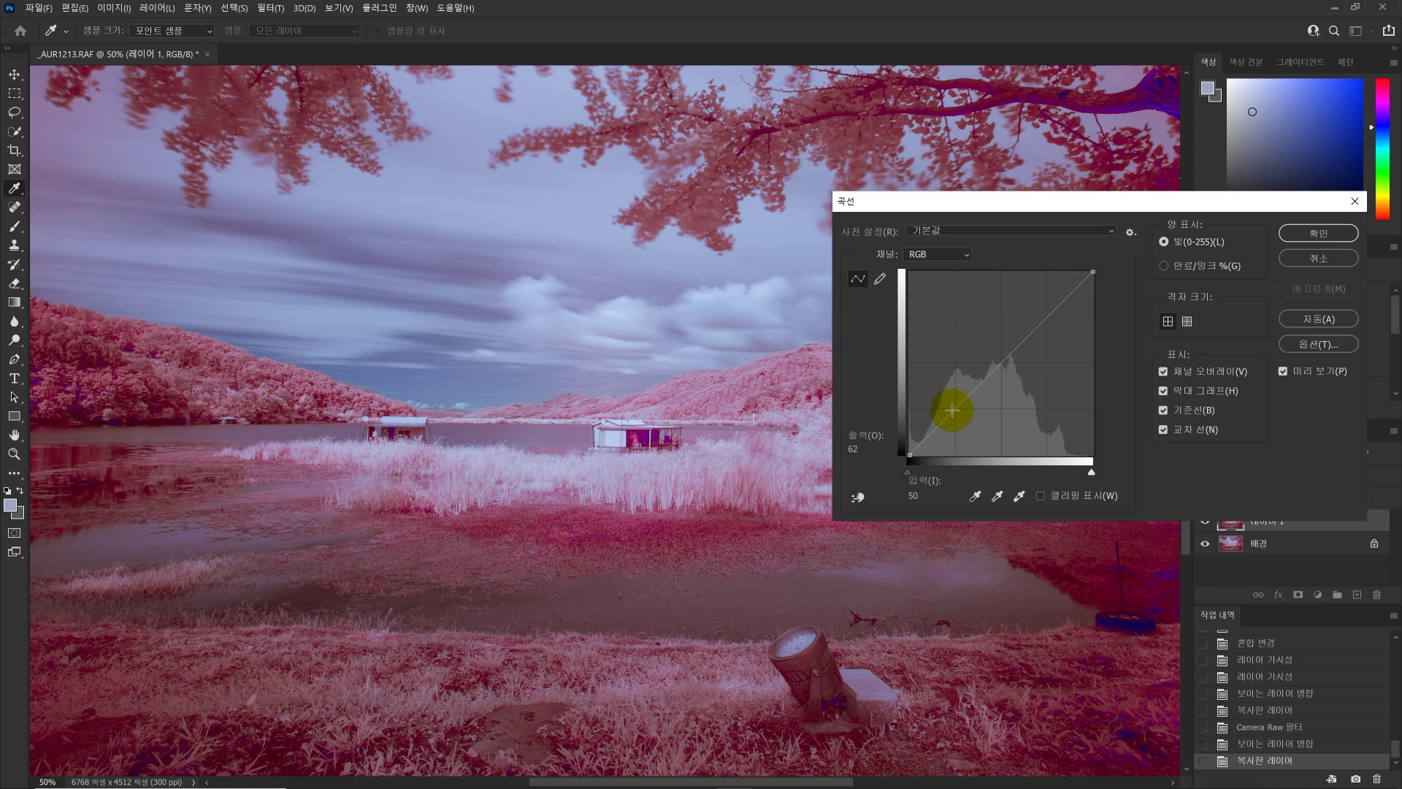
{"action": "left_click_drag", "start_coordinate": [951, 409], "coordinate": [955, 402]}
{"action": "left_click", "coordinate": [1306, 233]}
{"action": "left_click", "coordinate": [1227, 509]}
{"action": "left_click", "coordinate": [1205, 523]}
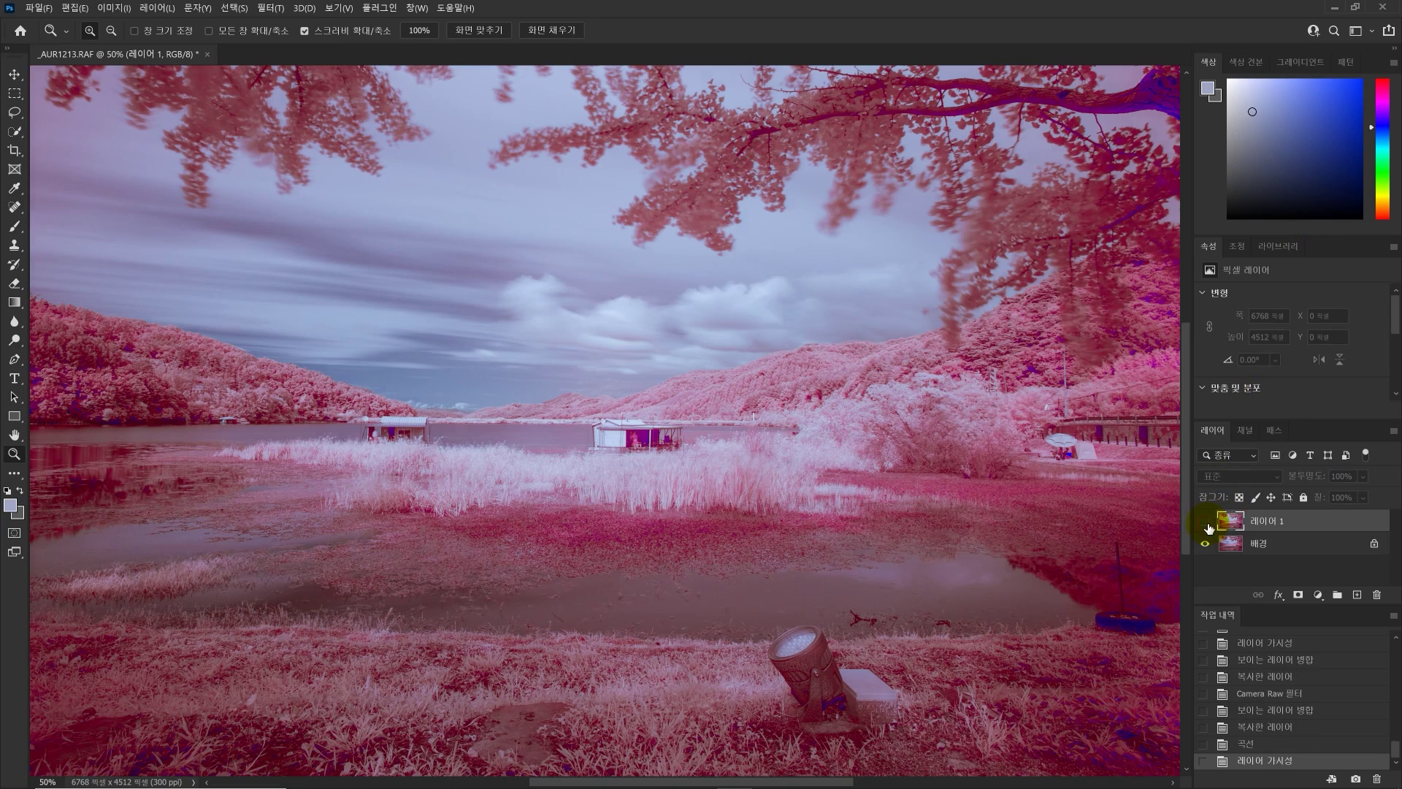
{"action": "left_click", "coordinate": [1205, 523]}
{"action": "left_click", "coordinate": [1205, 523]}
{"action": "left_click", "coordinate": [1205, 521]}
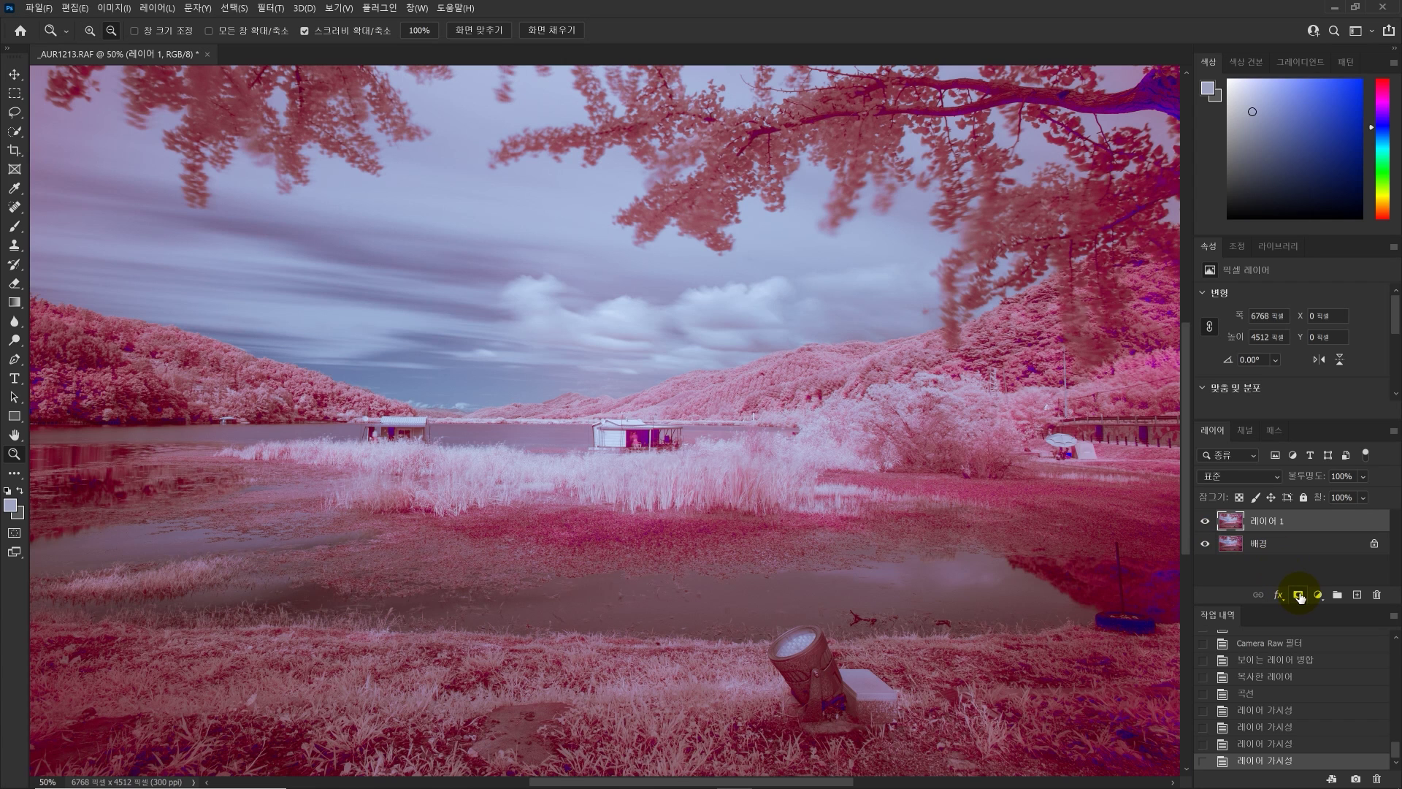
Add a black mask to the brightened layer and paint the marsh in front of the reeds with an enlarged white brush at 20% opacity.
{"action": "left_click", "coordinate": [1298, 595], "text": "alt"}
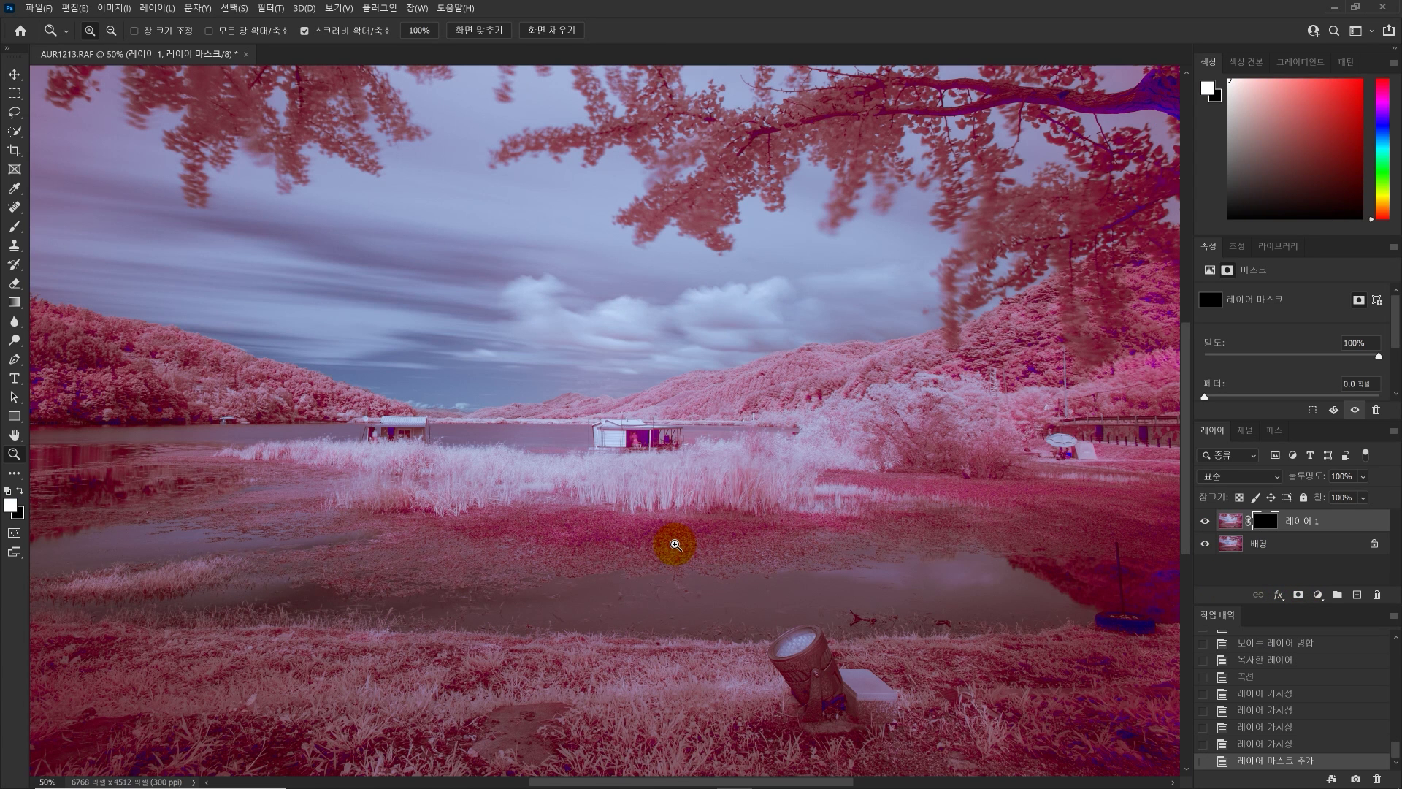
{"action": "key", "text": "b"}
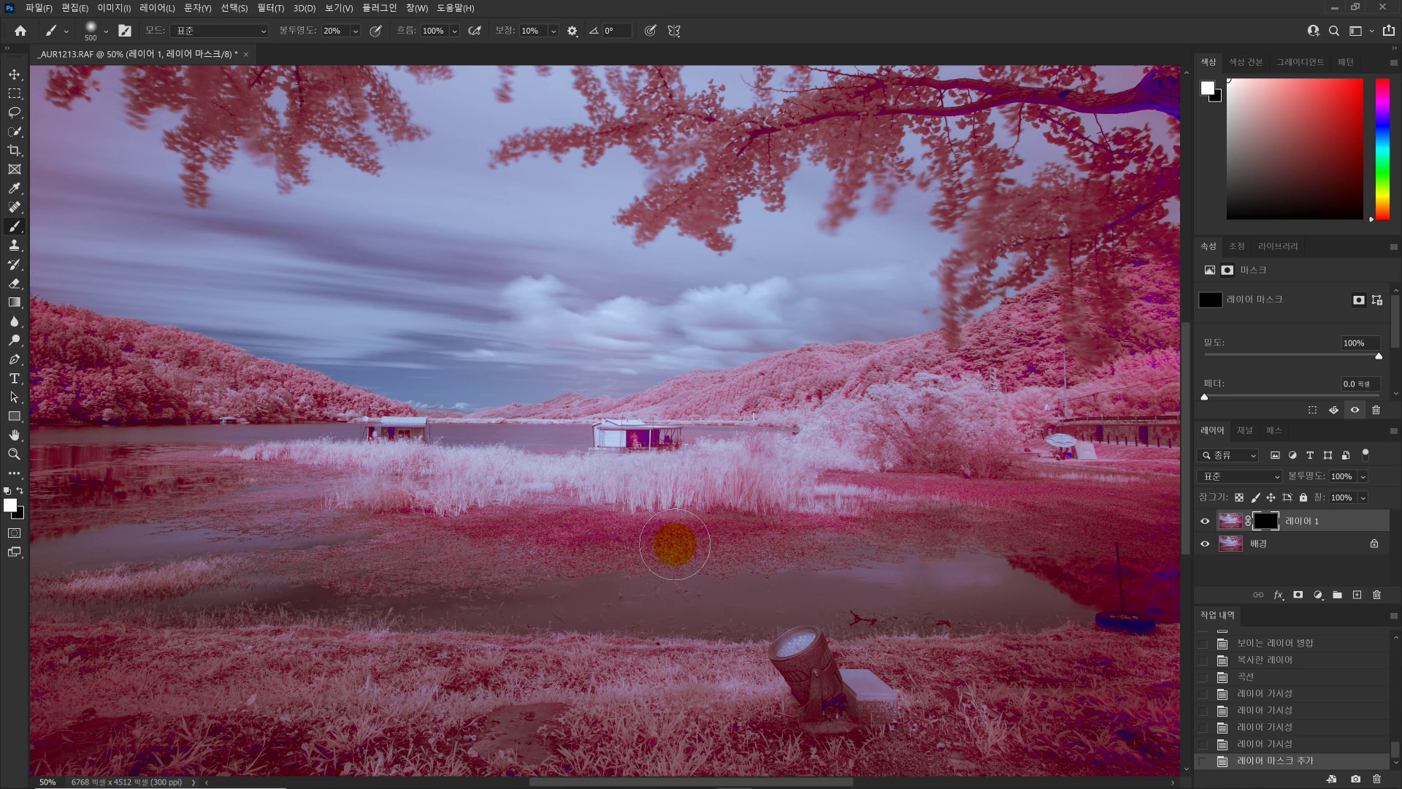
{"action": "key", "text": "bracketright"}
{"action": "mouse_move", "coordinate": [673, 544]}
{"action": "left_mouse_down"}
{"action": "mouse_move", "coordinate": [908, 532]}
{"action": "mouse_move", "coordinate": [303, 547]}
{"action": "mouse_move", "coordinate": [945, 532]}
{"action": "mouse_move", "coordinate": [895, 560]}
{"action": "mouse_move", "coordinate": [85, 538]}
{"action": "mouse_move", "coordinate": [939, 510]}
{"action": "mouse_move", "coordinate": [144, 532]}
{"action": "mouse_move", "coordinate": [1120, 487]}
{"action": "mouse_move", "coordinate": [385, 535]}
{"action": "mouse_move", "coordinate": [540, 544]}
{"action": "mouse_move", "coordinate": [282, 501]}
{"action": "mouse_move", "coordinate": [1119, 532]}
{"action": "mouse_move", "coordinate": [479, 544]}
{"action": "left_mouse_up"}
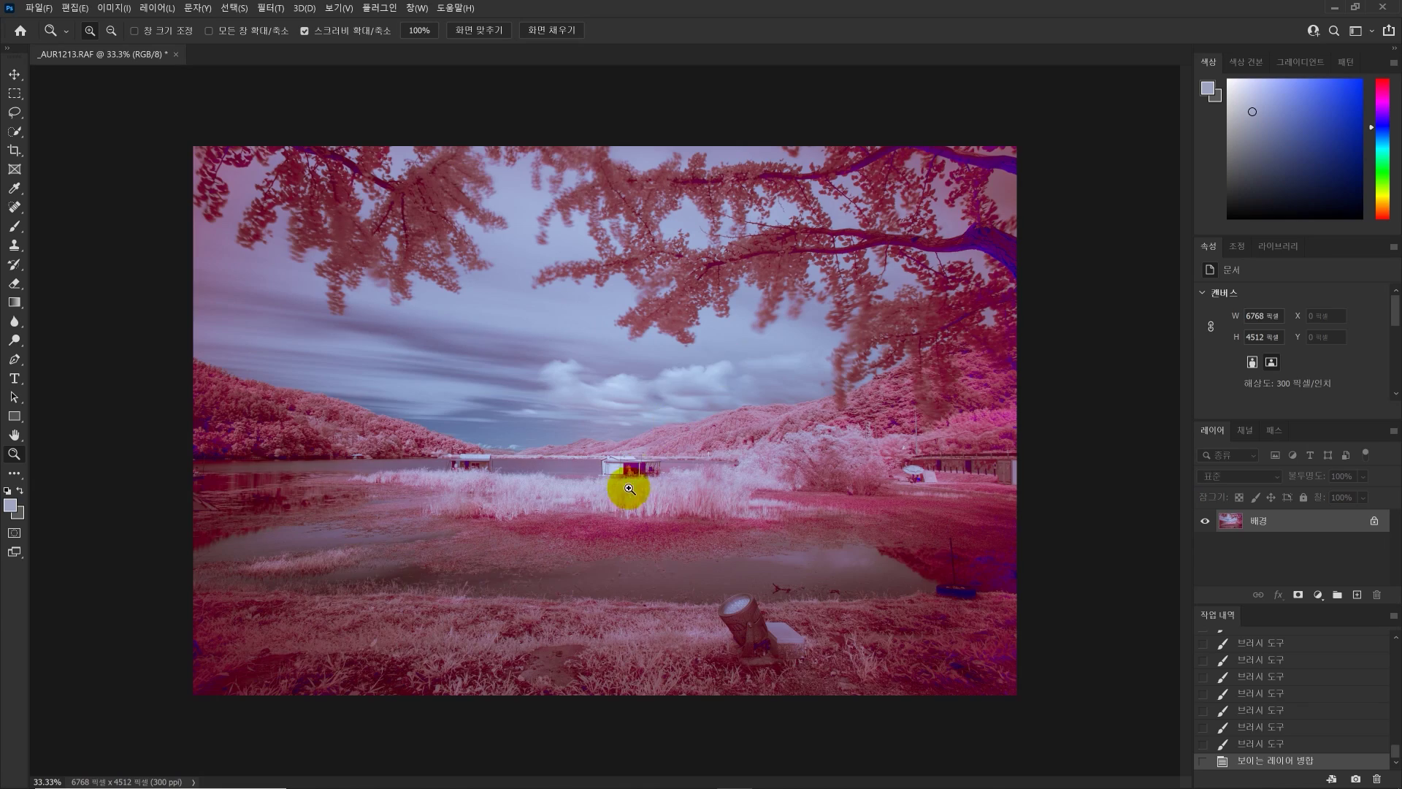
Inspect the floating house behind the reeds up close and duplicate the merged background layer.
{"action": "left_click", "coordinate": [628, 489]}
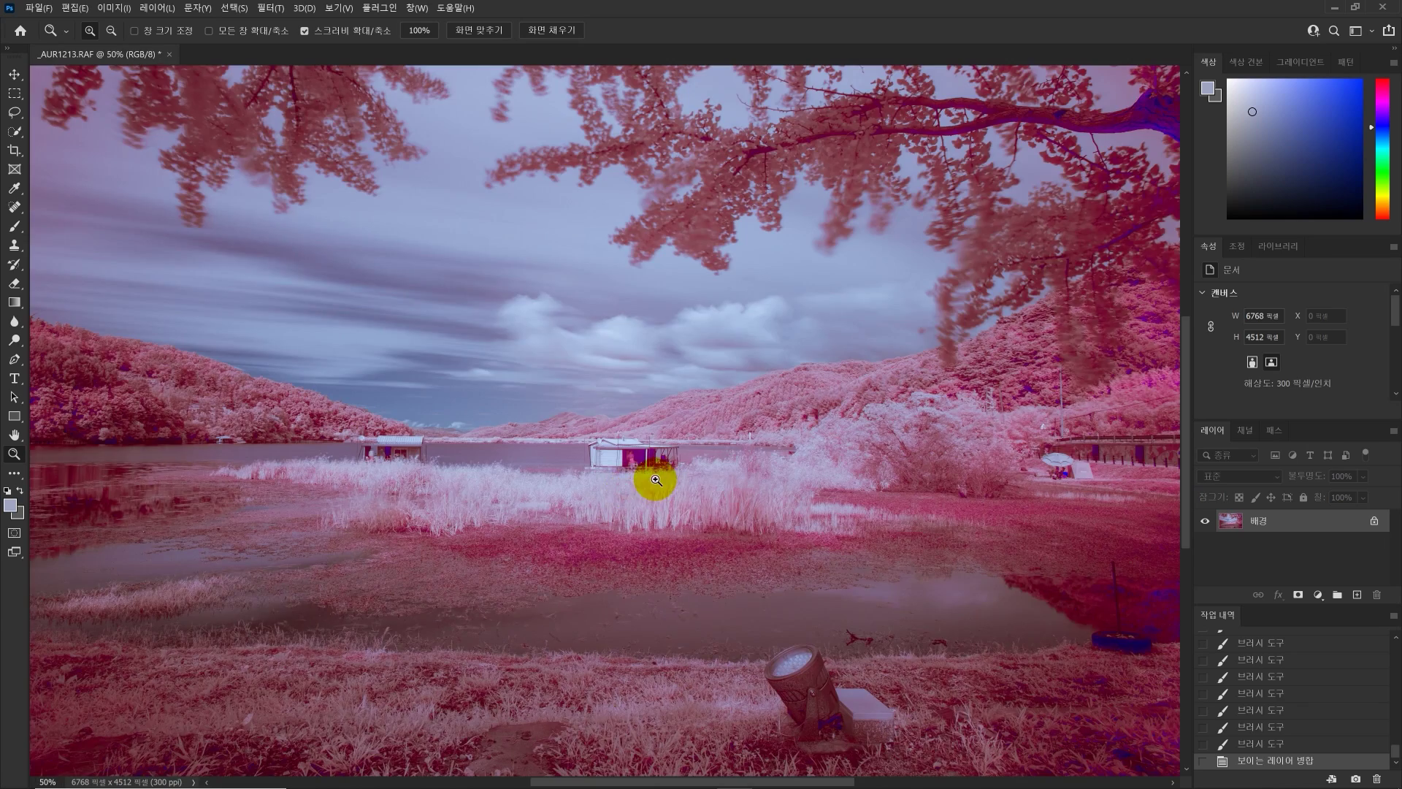
{"action": "left_click", "coordinate": [638, 481]}
{"action": "left_click", "coordinate": [635, 463]}
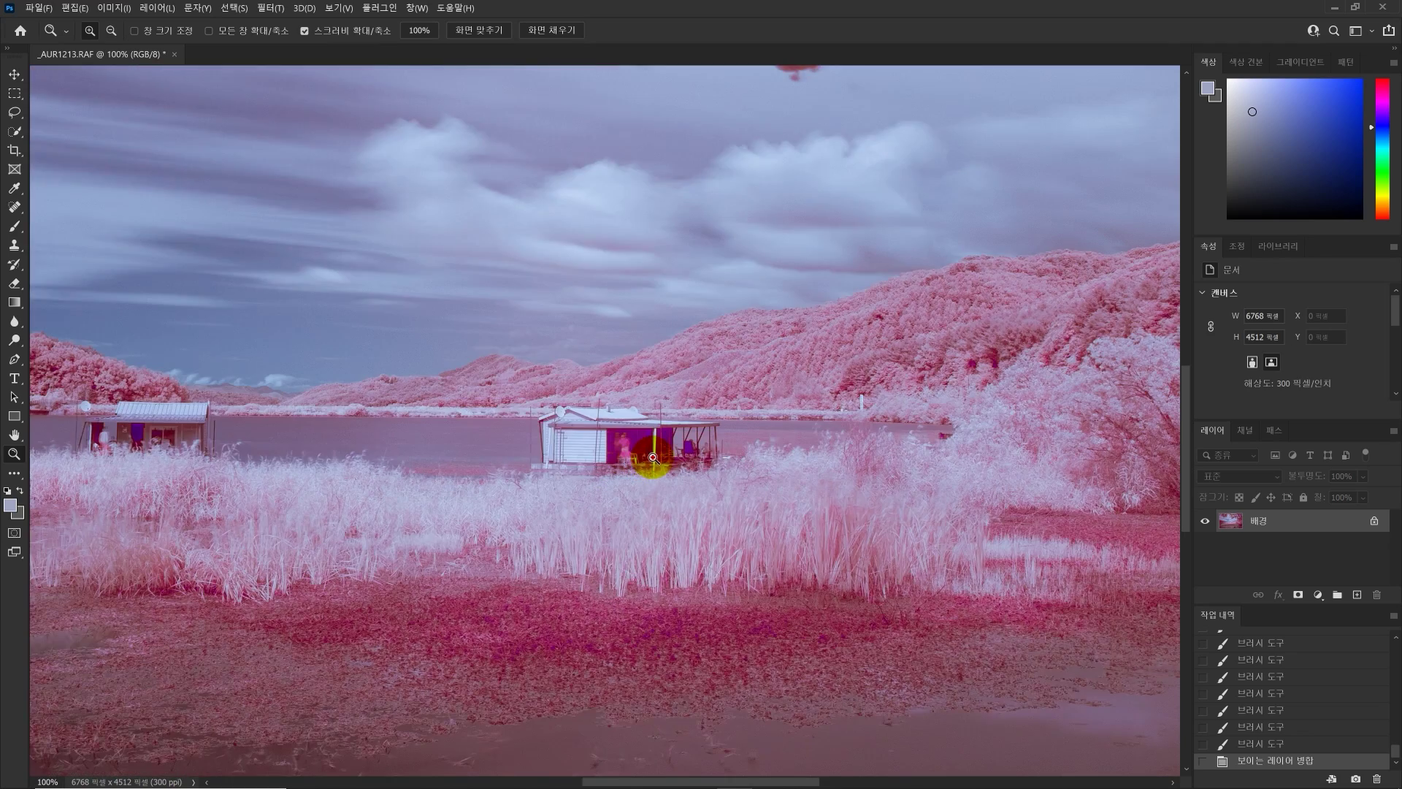
{"action": "left_click", "coordinate": [646, 462]}
{"action": "left_click", "coordinate": [634, 456]}
{"action": "key", "text": "alt"}
{"action": "left_click", "coordinate": [621, 472], "text": "alt"}
{"action": "left_click", "coordinate": [620, 475], "text": "alt"}
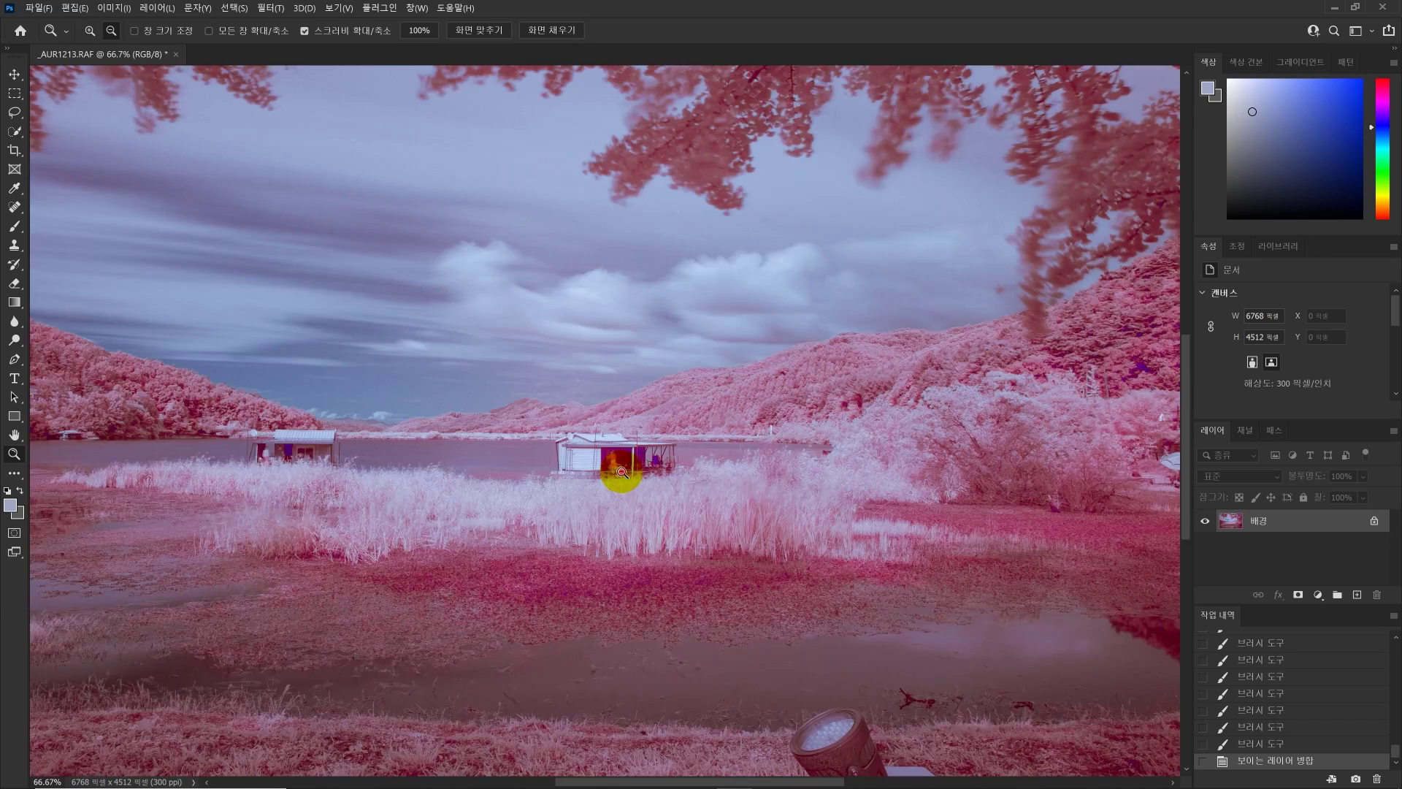
{"action": "left_click", "coordinate": [619, 473], "text": "alt"}
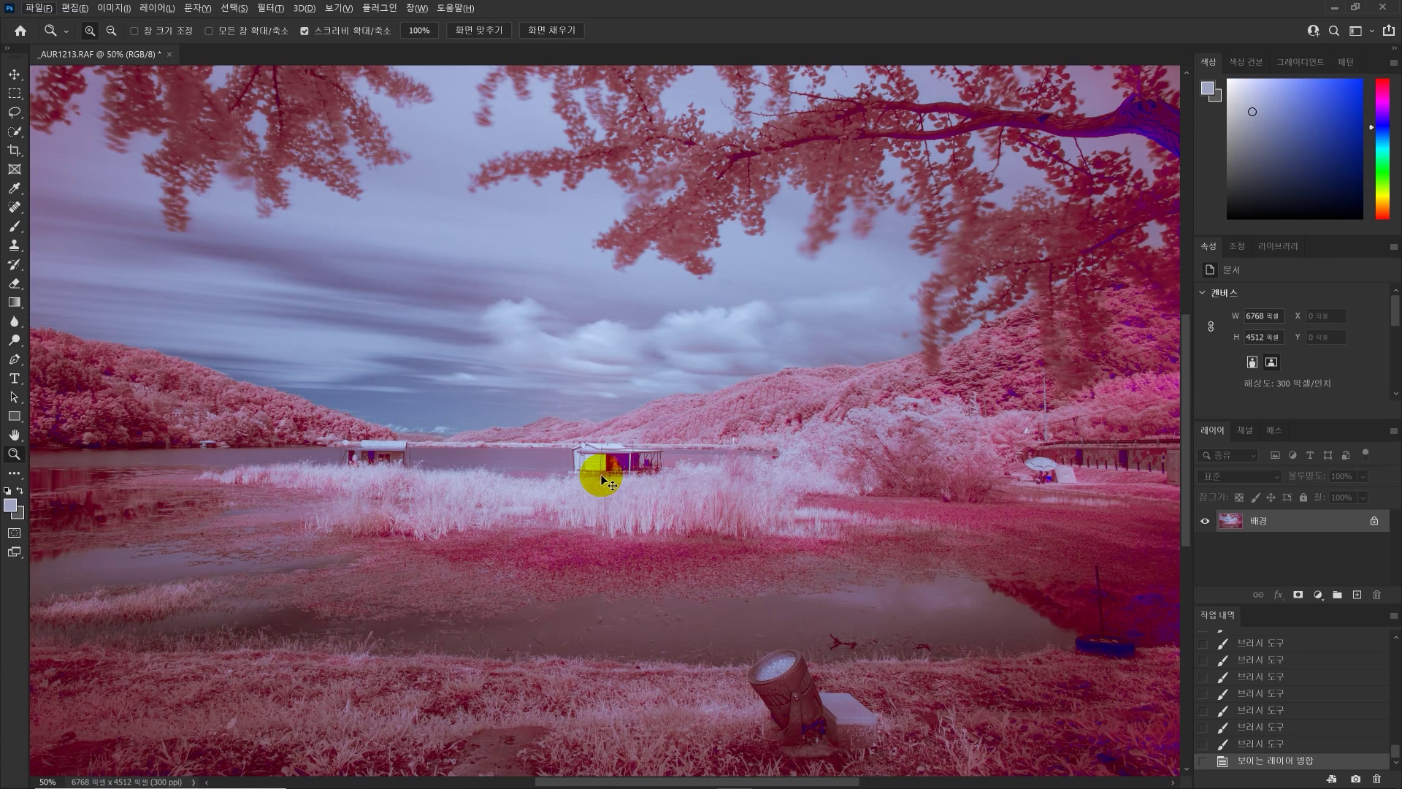
{"action": "key", "text": "ctrl+j"}
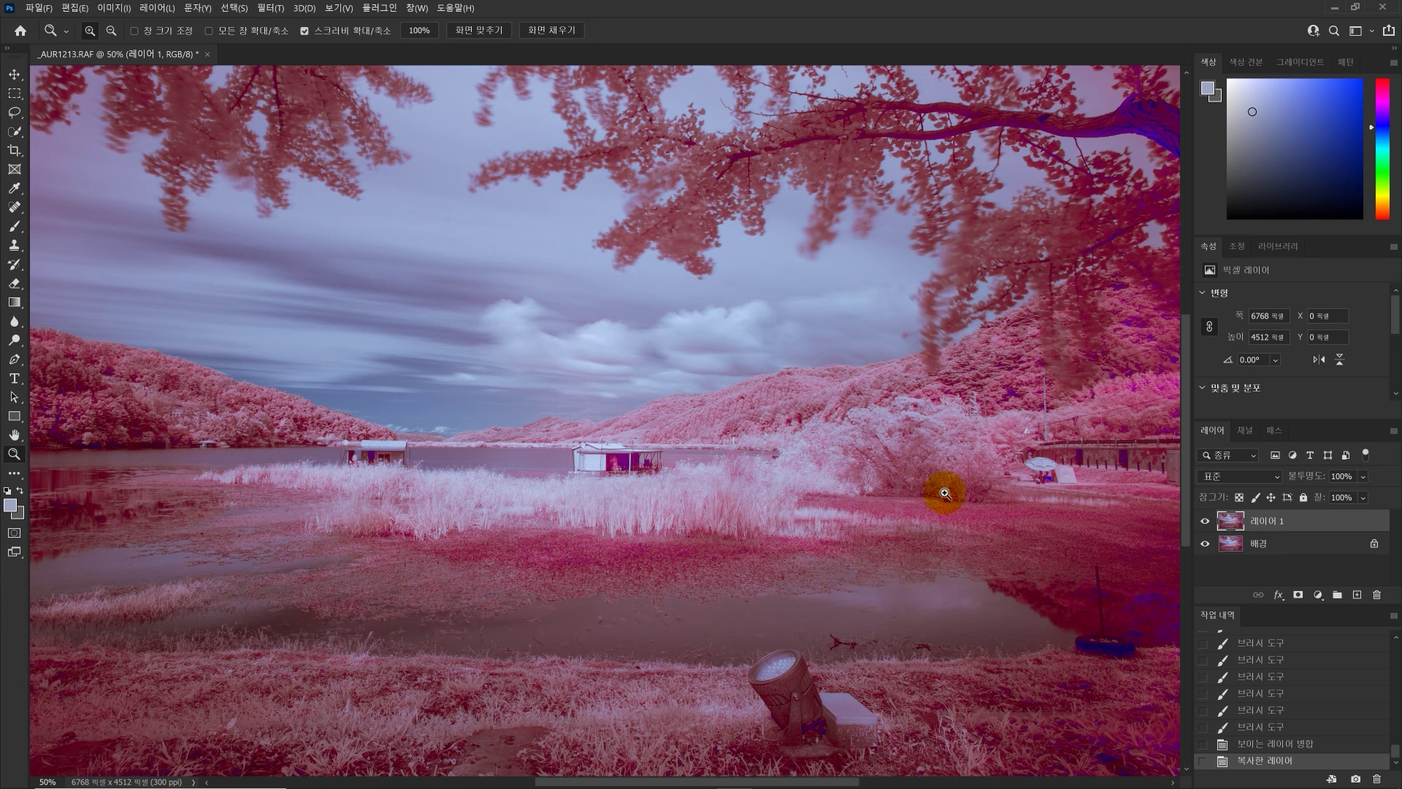
Shift the duplicated layer's hue to +11 and reduce its saturation to -29 with Hue/Saturation.
{"action": "key", "text": "ctrl+u"}
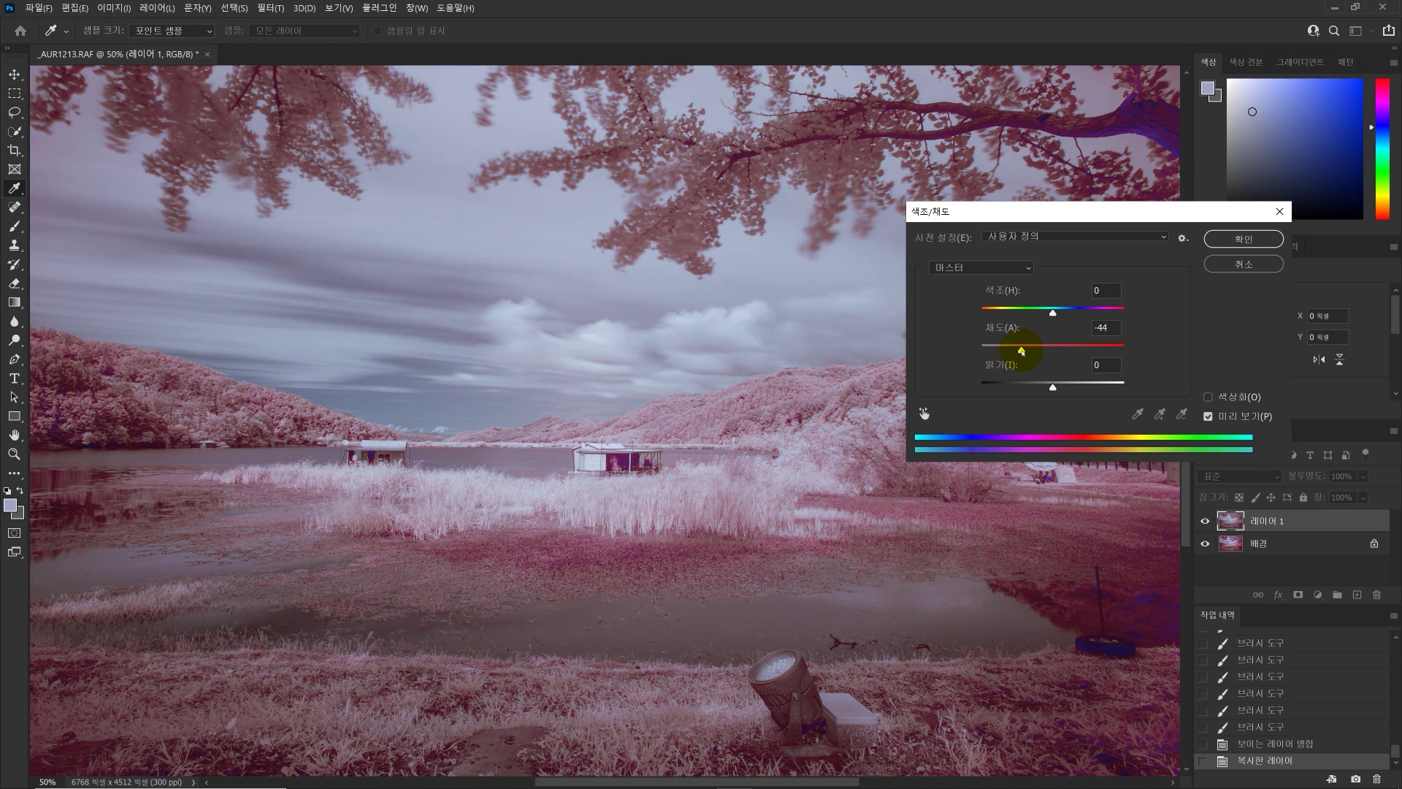
{"action": "left_click_drag", "start_coordinate": [1028, 356], "coordinate": [1040, 353]}
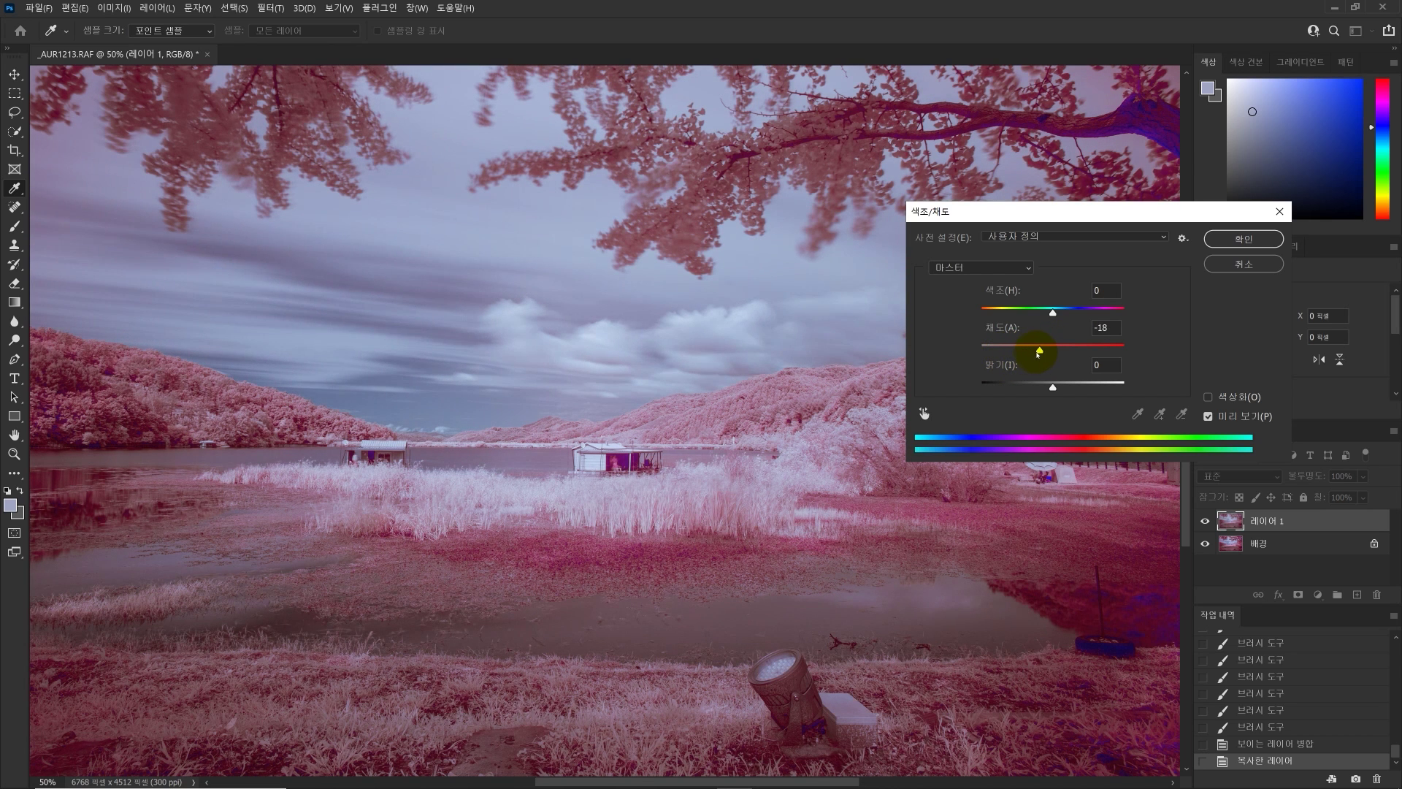
{"action": "left_click_drag", "start_coordinate": [1053, 314], "coordinate": [1058, 314]}
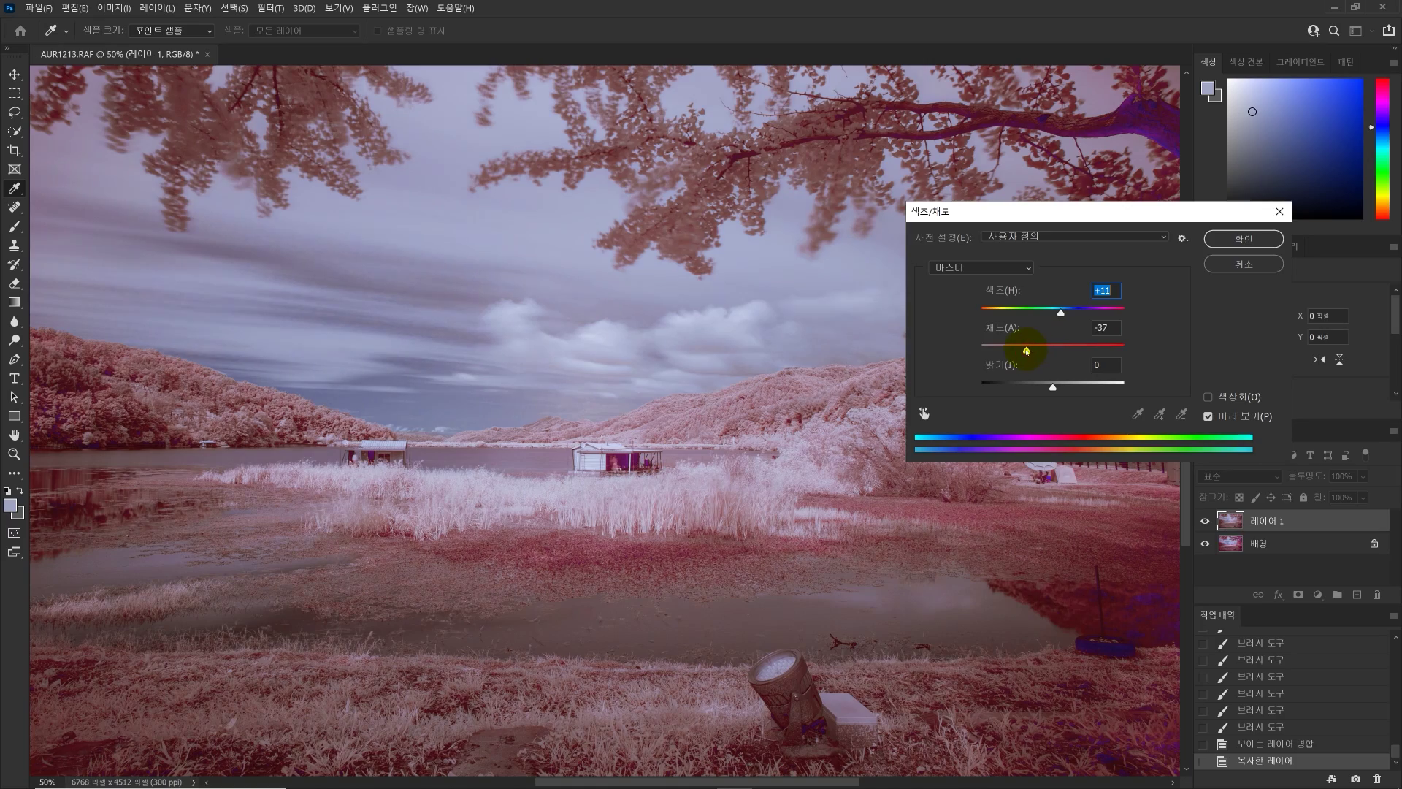
{"action": "left_click_drag", "start_coordinate": [1042, 389], "coordinate": [1052, 387]}
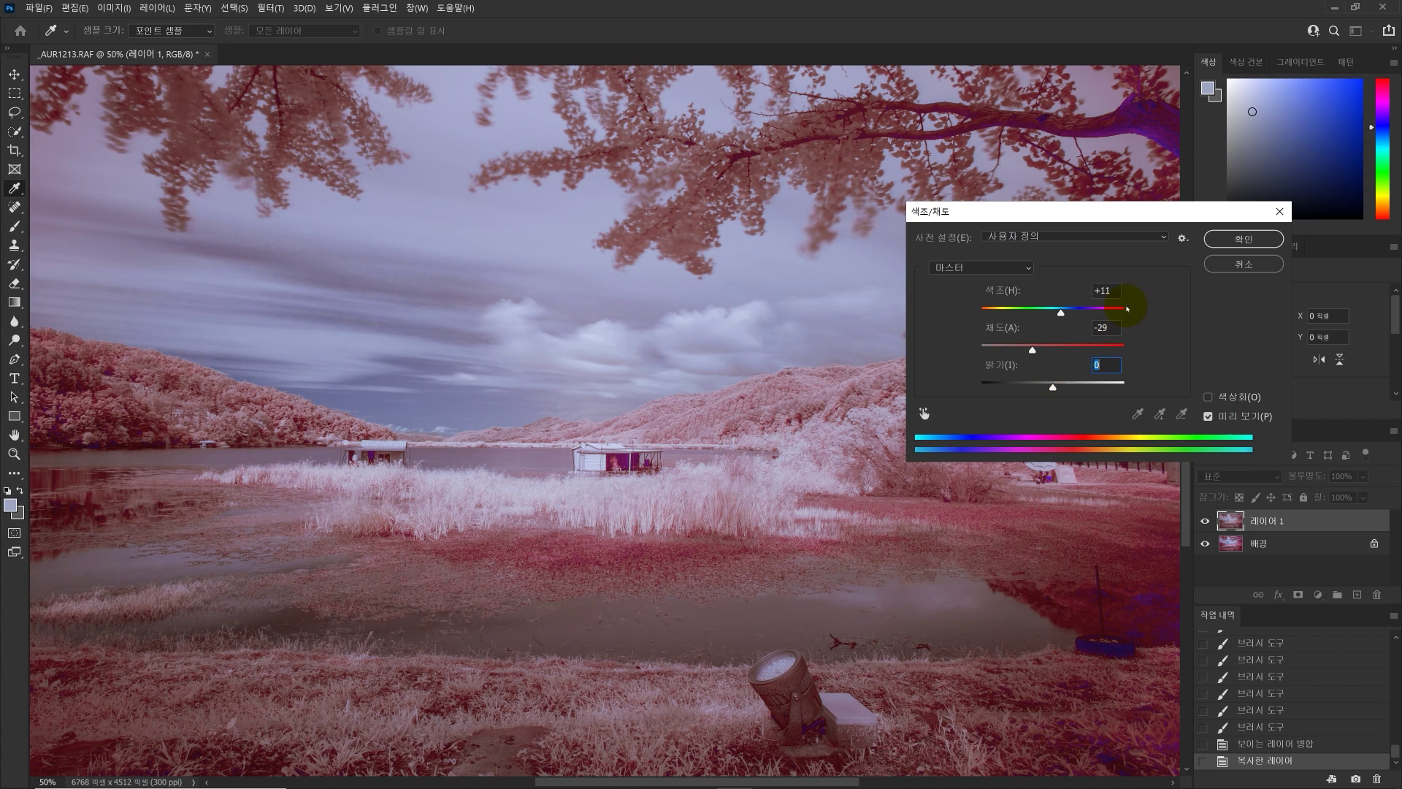
{"action": "left_click", "coordinate": [1241, 239]}
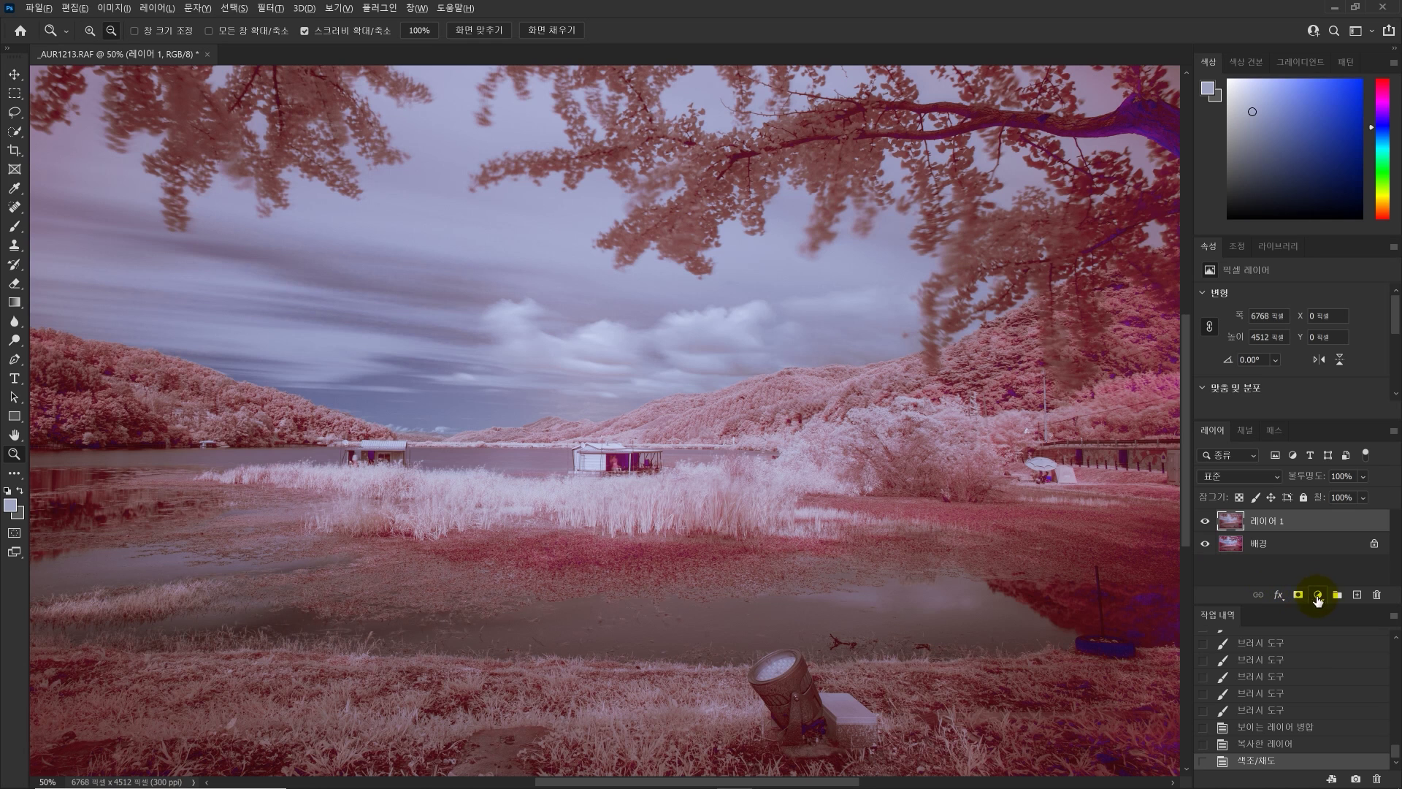
Add a black mask to the desaturated layer and paint the central floating house with a 250 px white brush at 20% opacity.
{"action": "left_click", "coordinate": [1299, 595], "text": "alt"}
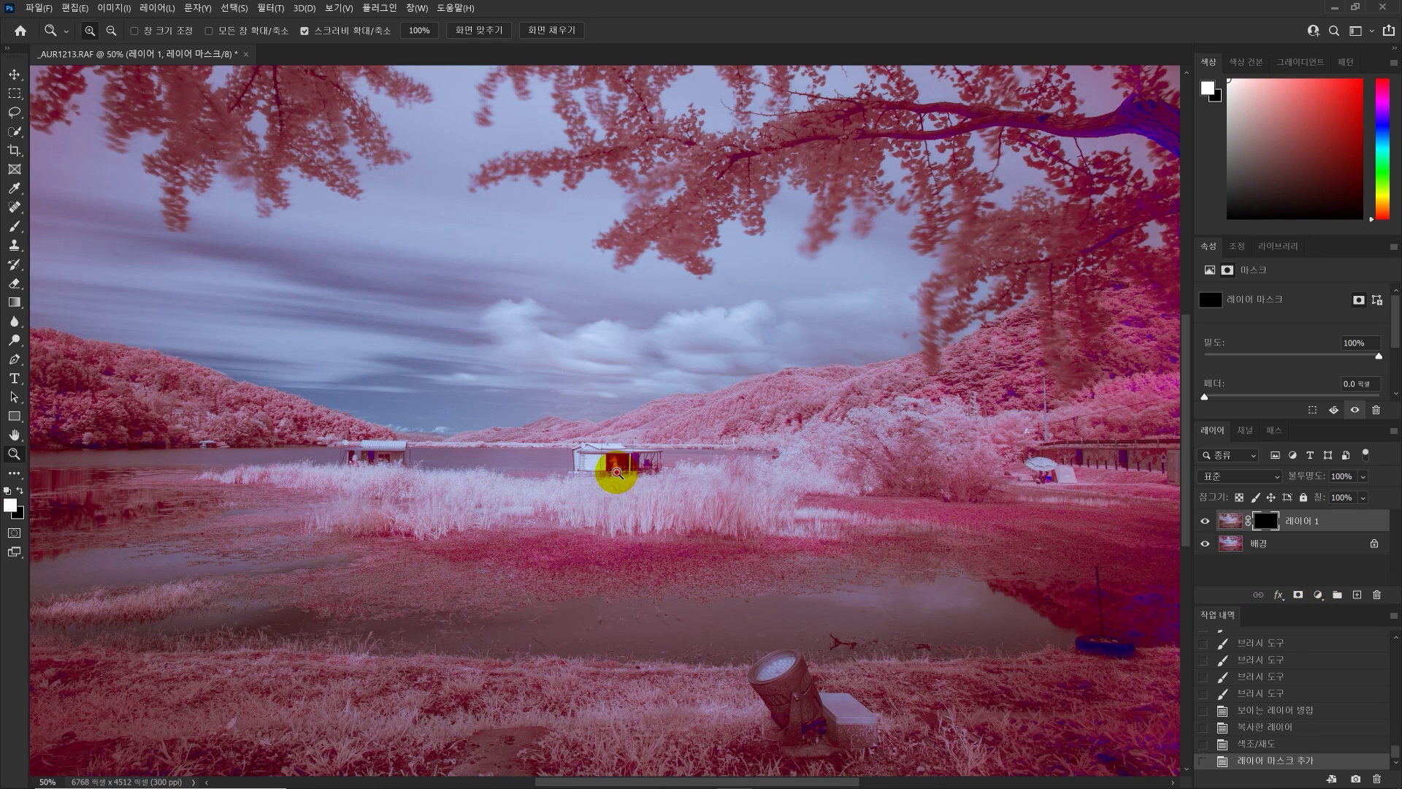
{"action": "left_click", "coordinate": [617, 473]}
{"action": "key", "text": "b"}
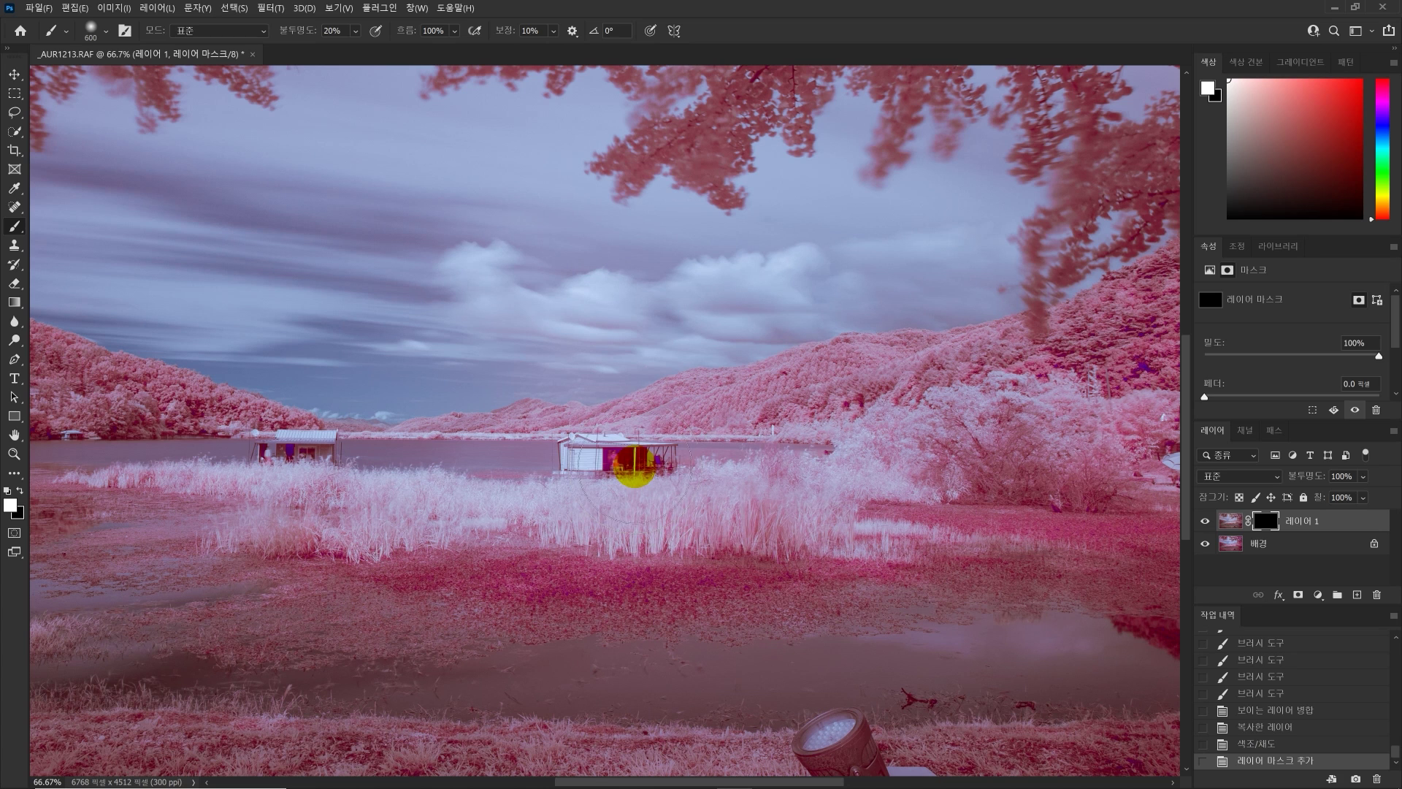
{"action": "key", "text": "bracketleft"}
{"action": "key", "text": "bracketleft"}
{"action": "key", "text": "bracketleft"}
{"action": "key", "text": "bracketleft"}
{"action": "left_click", "coordinate": [599, 457]}
{"action": "left_click", "coordinate": [732, 454]}
{"action": "left_click", "coordinate": [595, 456]}
{"action": "left_click", "coordinate": [639, 456]}
{"action": "left_click", "coordinate": [645, 457]}
{"action": "left_click", "coordinate": [651, 460]}
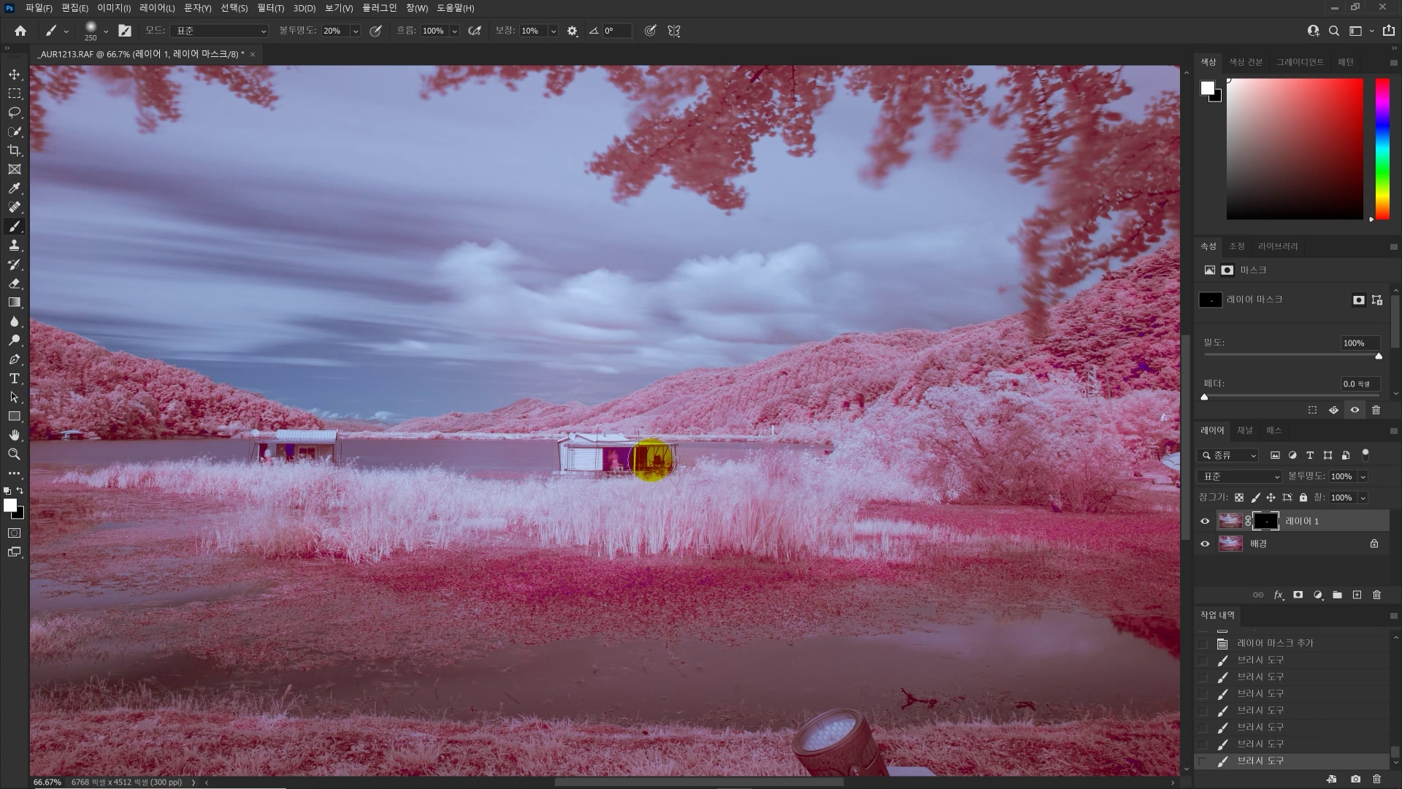
{"action": "left_click", "coordinate": [582, 460]}
Paint the mask over the smaller floating house with a 300 px brush and merge all visible layers.
{"action": "key", "text": "bracketright"}
{"action": "left_click", "coordinate": [288, 447]}
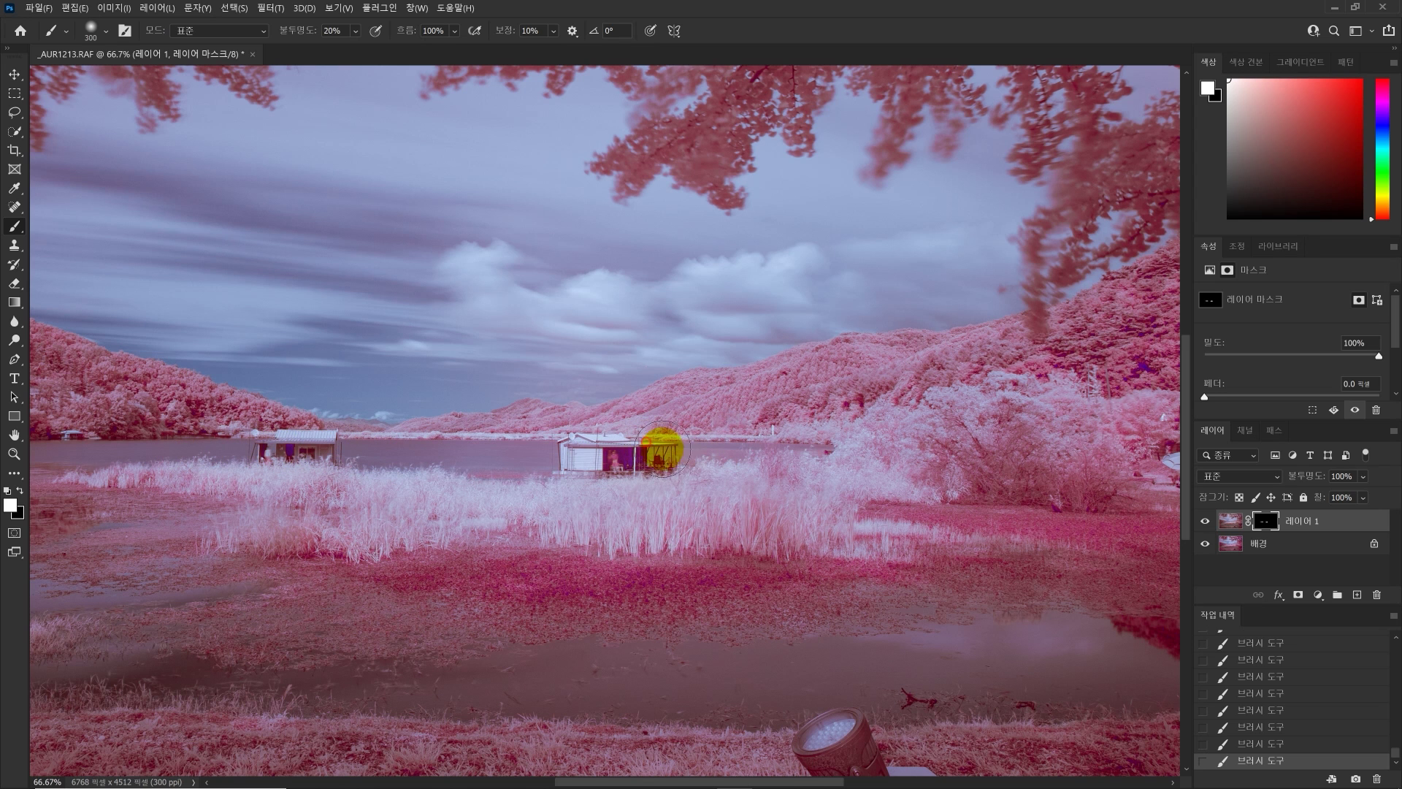
{"action": "key", "text": "ctrl+shift+e"}
{"action": "key", "text": "z"}
{"action": "left_click", "coordinate": [515, 463], "text": "alt"}
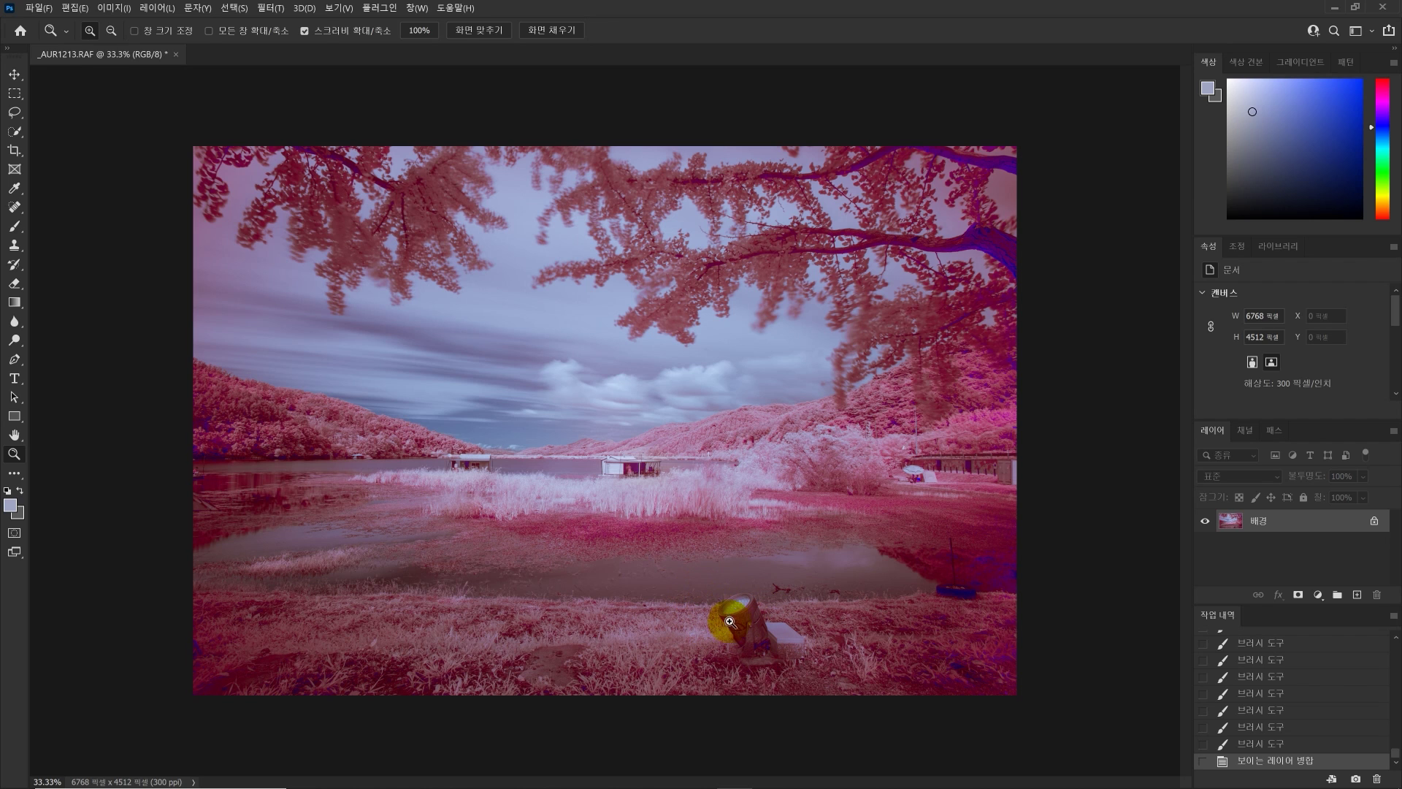
Rotate the photo slightly and crop it to about 5094 × 3088 px, cutting off the foreground lamp, grassy bank and outer edges.
{"action": "key", "text": "c"}
{"action": "left_click_drag", "start_coordinate": [1036, 751], "coordinate": [1047, 749]}
{"action": "left_click_drag", "start_coordinate": [603, 687], "coordinate": [605, 636]}
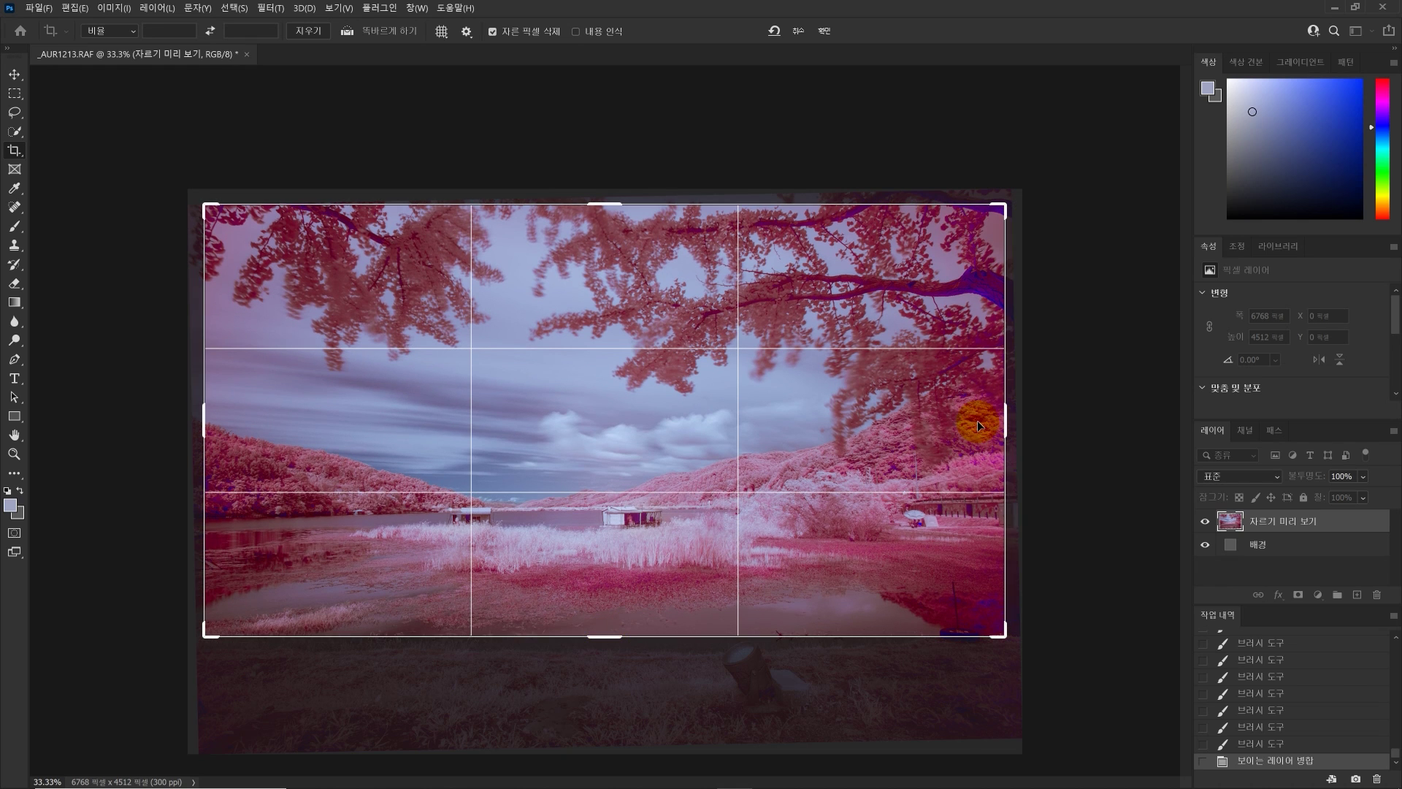
{"action": "left_click_drag", "start_coordinate": [1005, 410], "coordinate": [958, 414]}
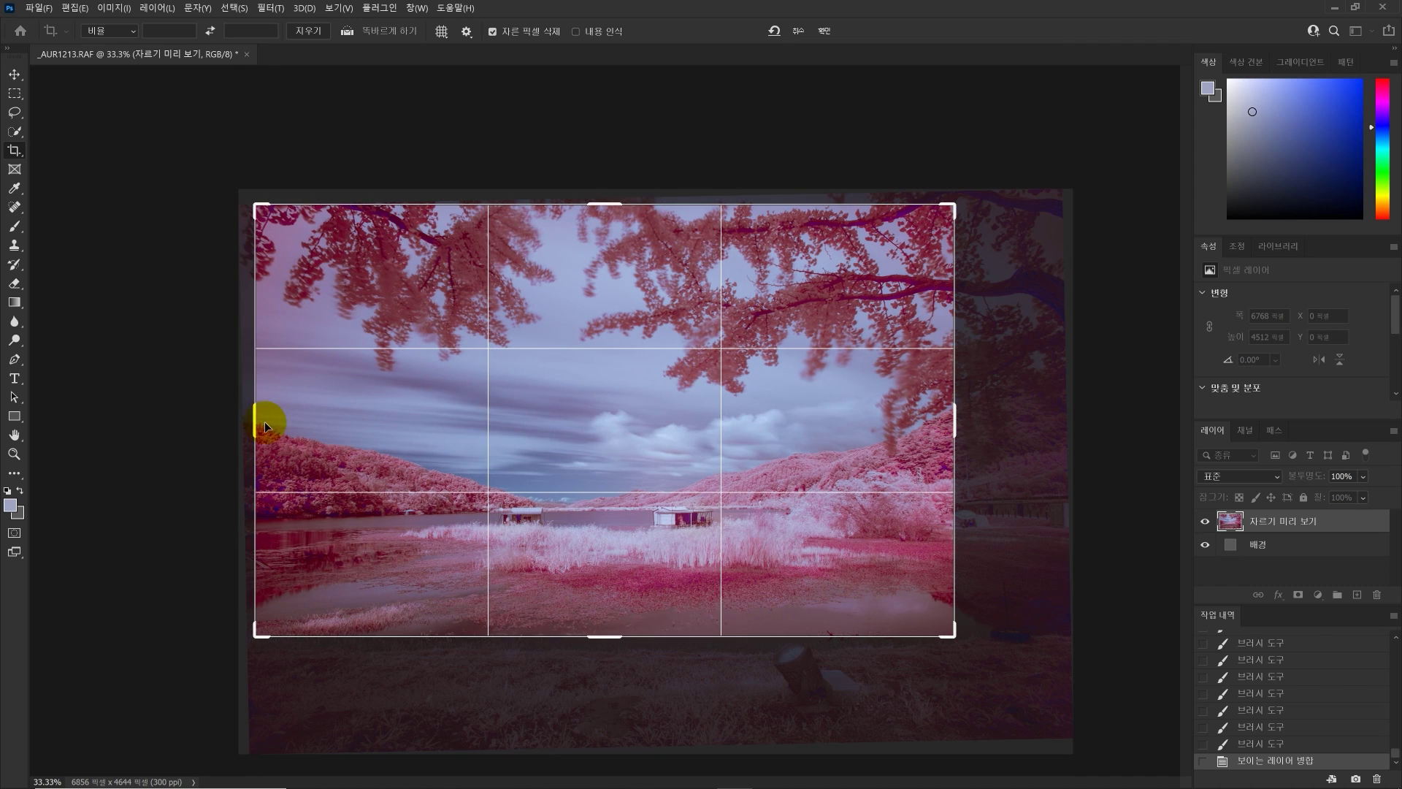
{"action": "left_click_drag", "start_coordinate": [252, 425], "coordinate": [284, 426]}
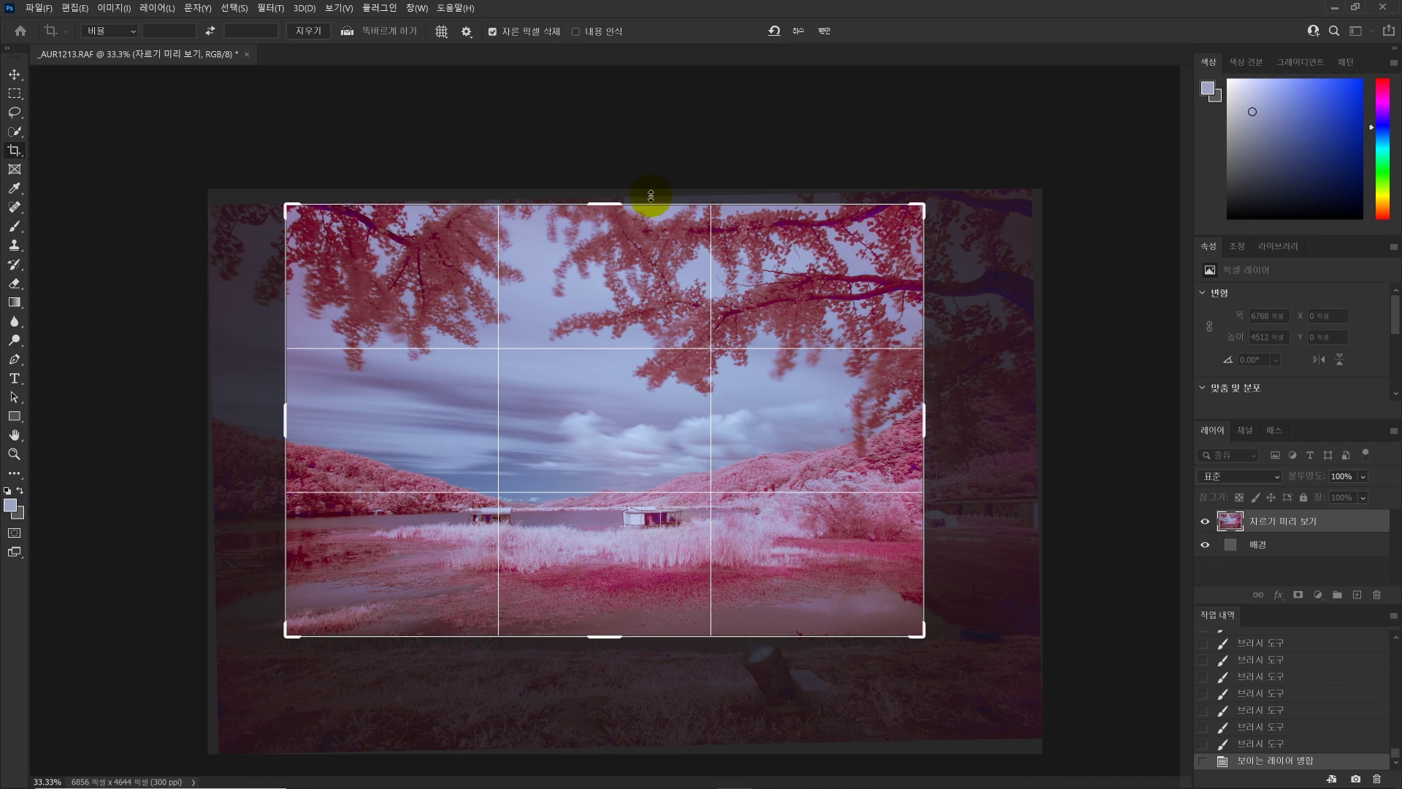
{"action": "left_click_drag", "start_coordinate": [612, 203], "coordinate": [612, 228]}
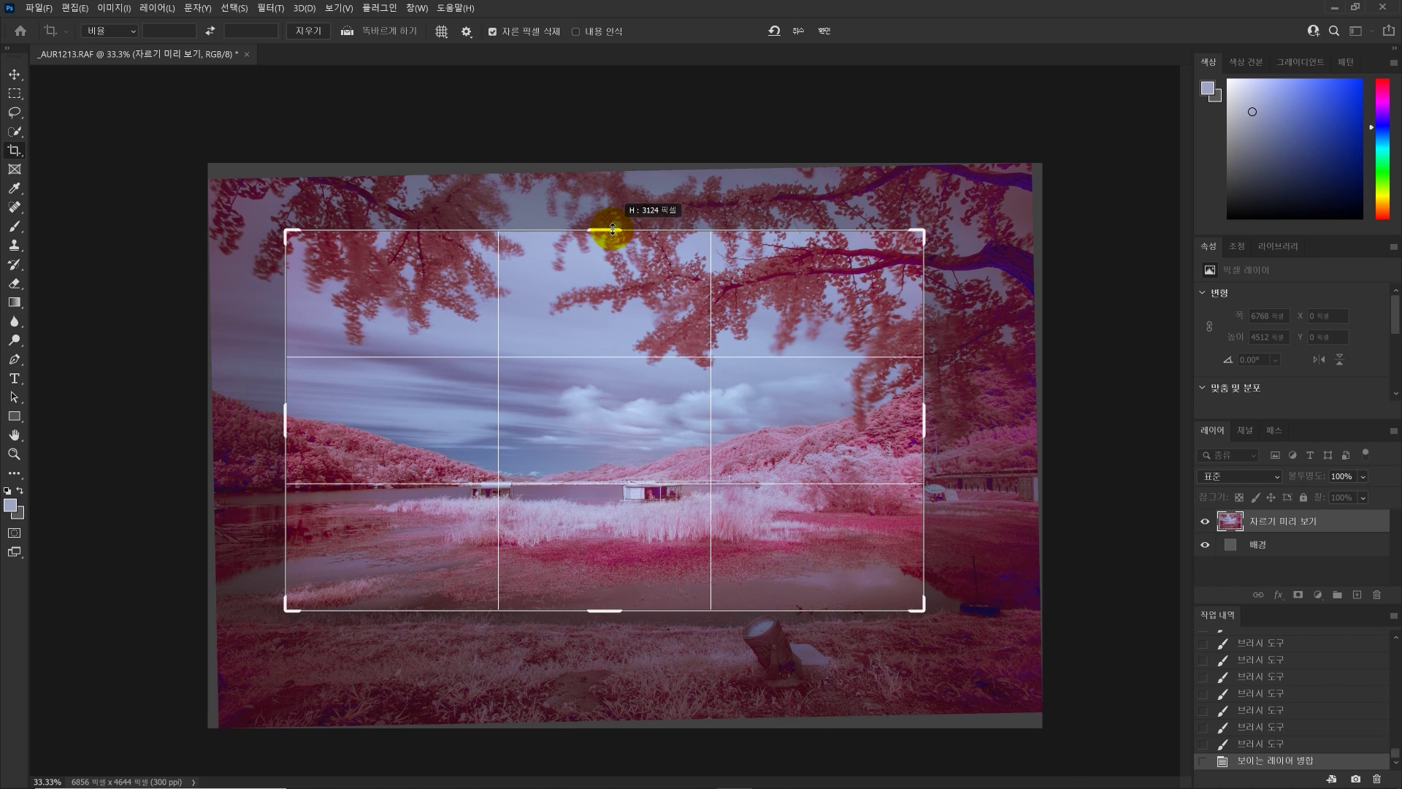
{"action": "left_click_drag", "start_coordinate": [294, 239], "coordinate": [293, 234]}
{"action": "key", "text": "Return"}
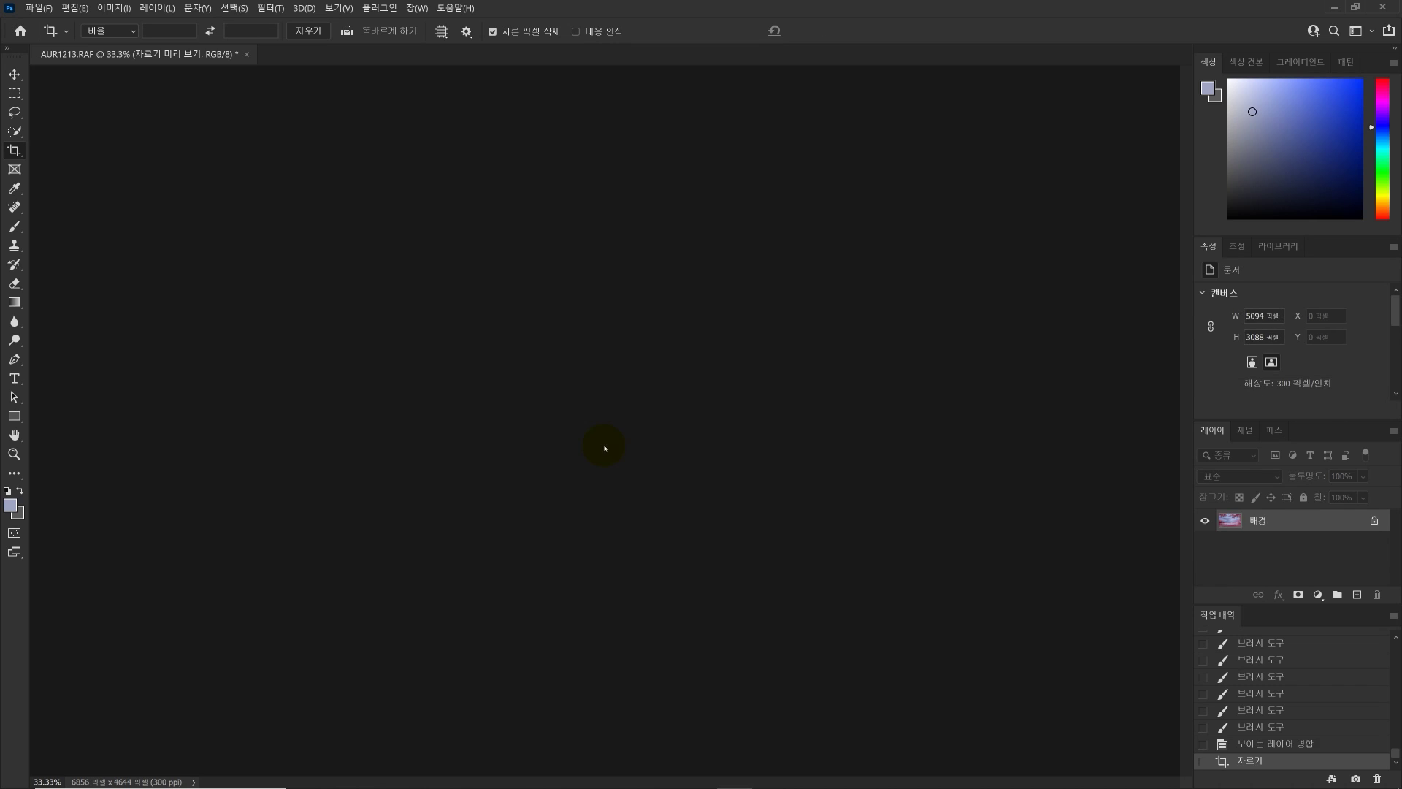
{"action": "key", "text": "z"}
{"action": "left_click", "coordinate": [624, 531]}
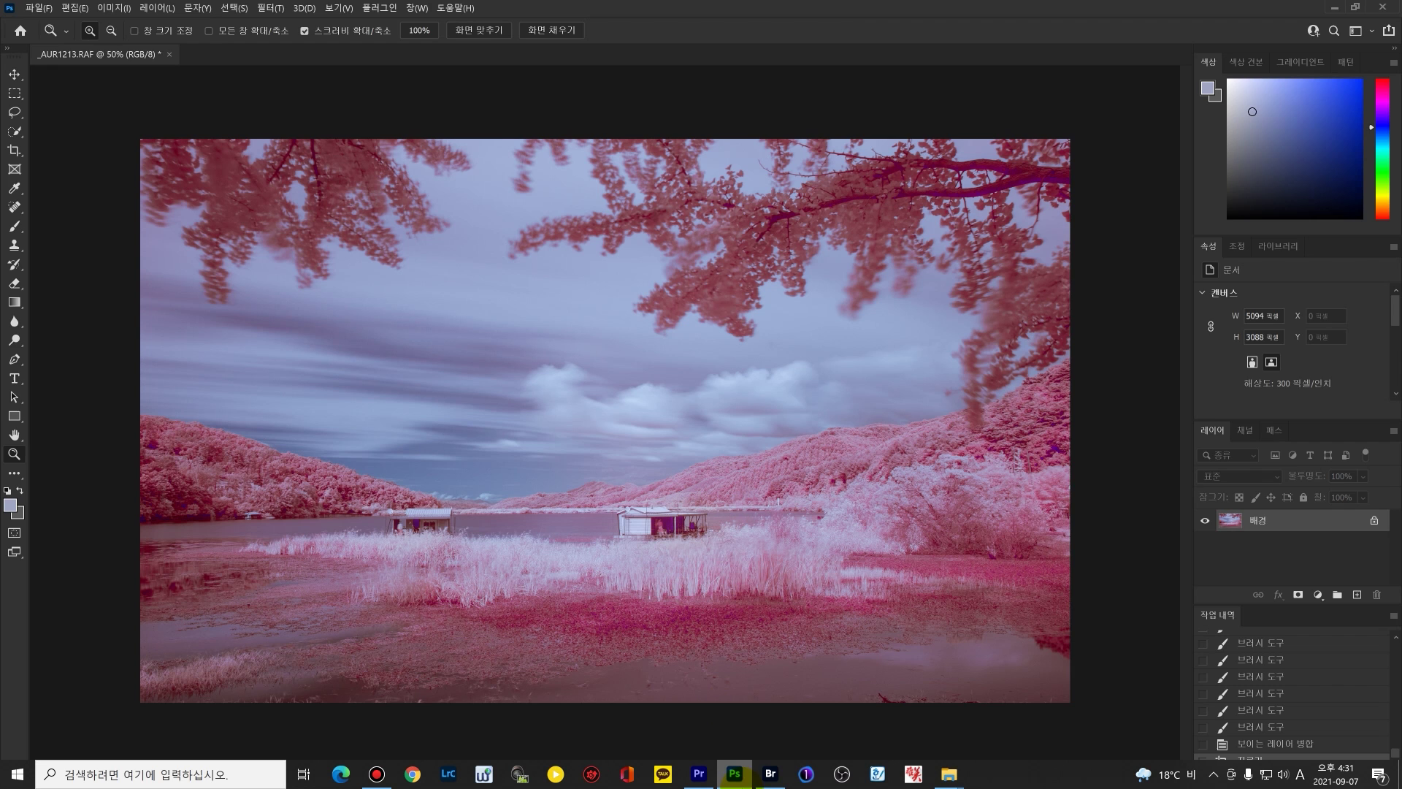
Switch to Bridge and preview the finished infrared photos _AUR1215.jpg and _AUR1219.jpg alongside the raw originals.
{"action": "left_click", "coordinate": [770, 775]}
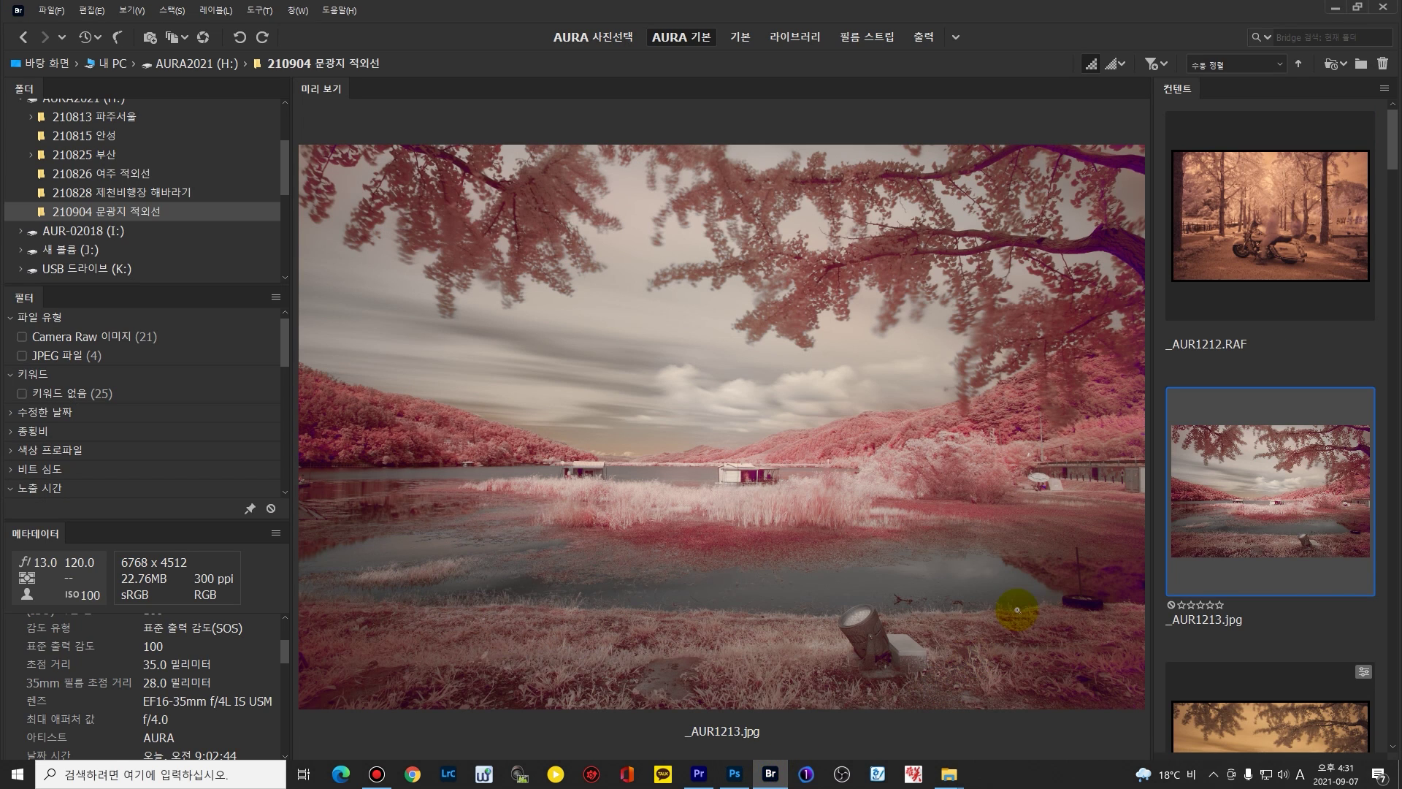
{"action": "scroll", "coordinate": [1245, 521], "scroll_direction": "down", "scroll_amount": 5}
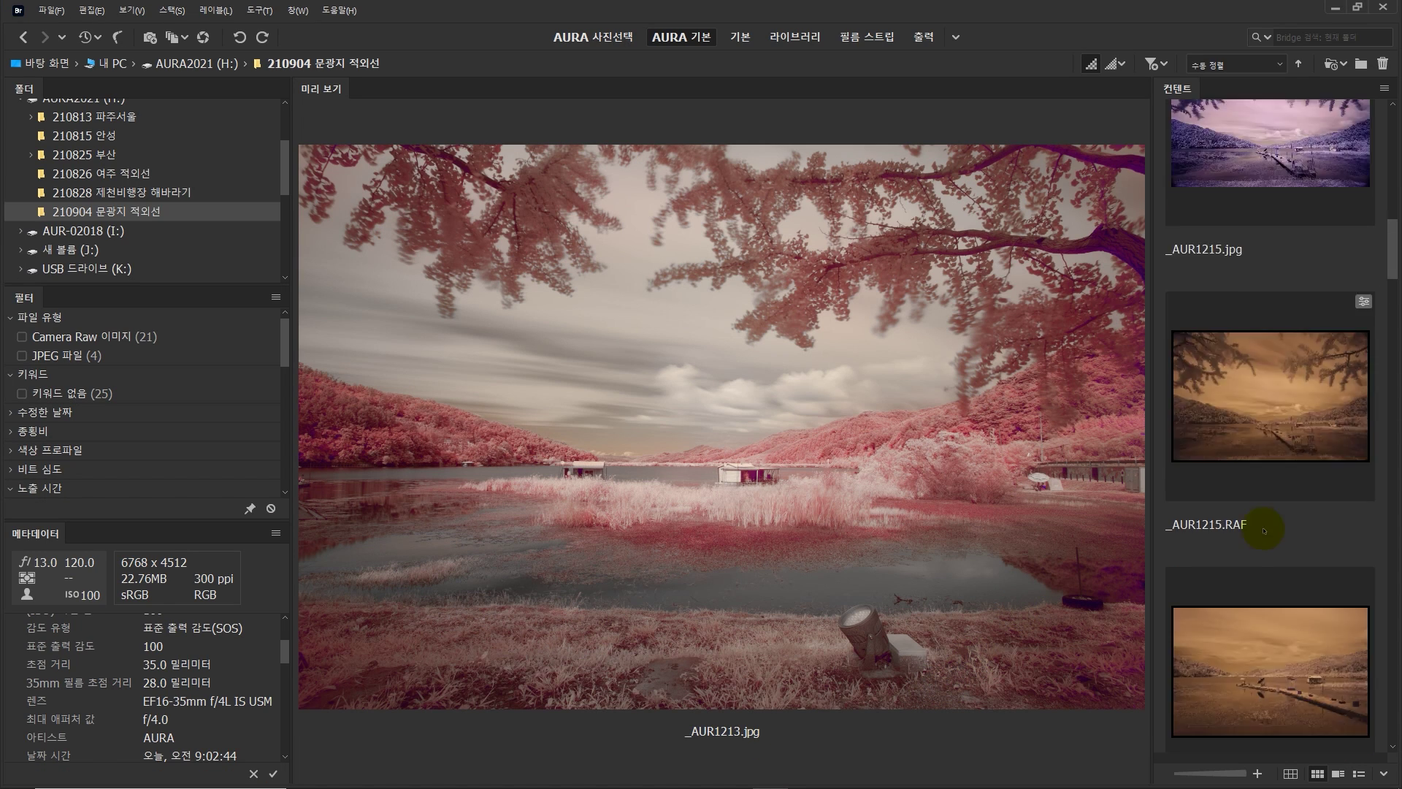
{"action": "left_click", "coordinate": [1239, 534]}
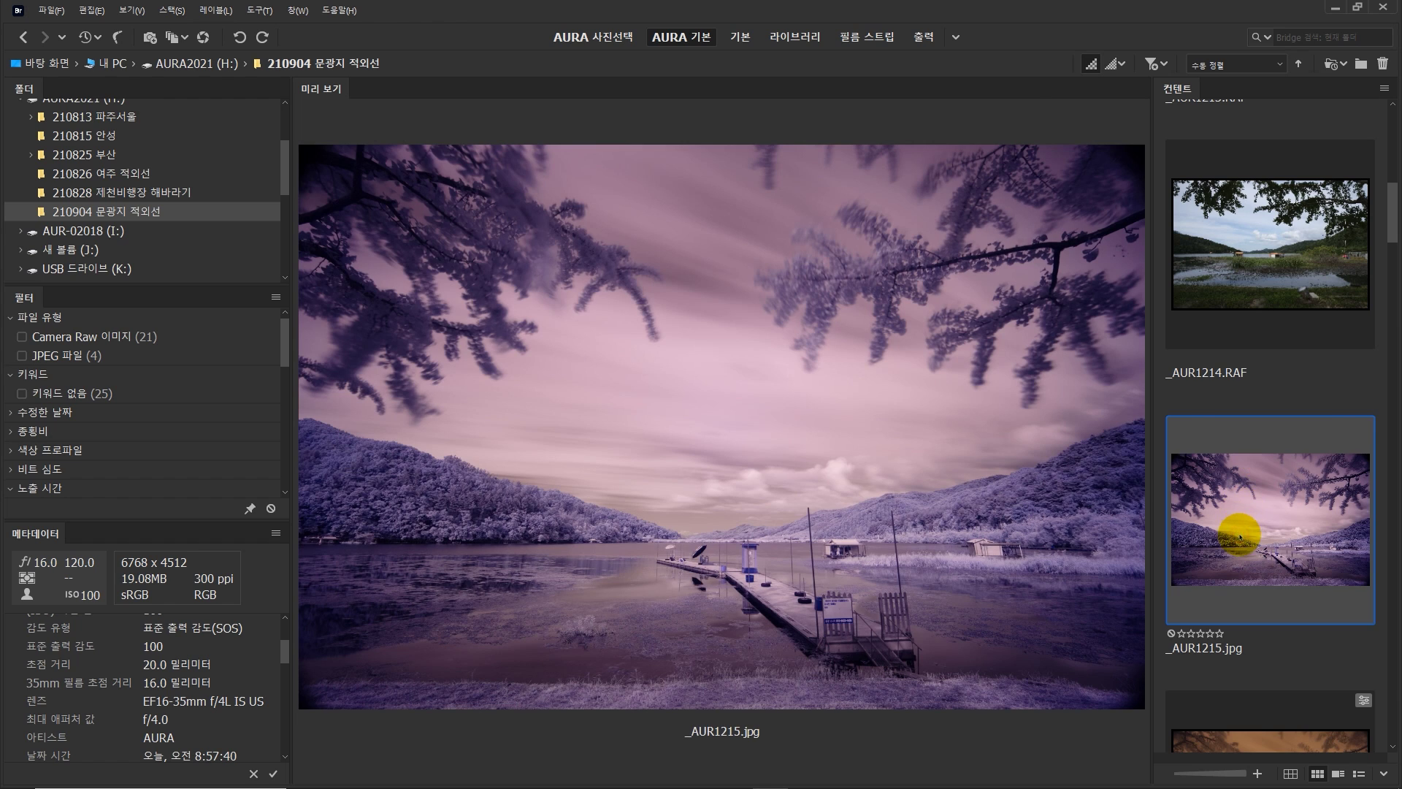
{"action": "scroll", "coordinate": [1241, 537], "scroll_direction": "down", "scroll_amount": 10}
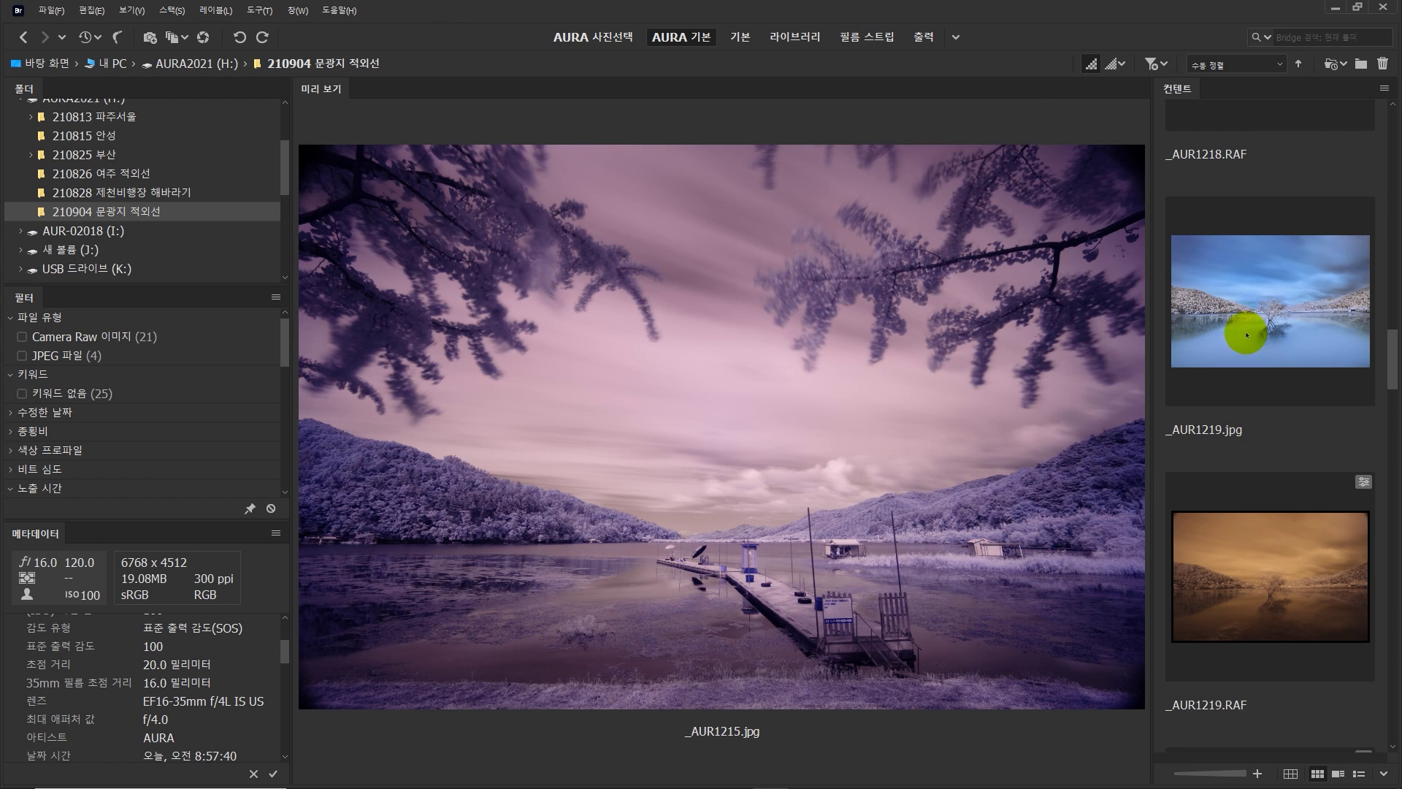
{"action": "left_click", "coordinate": [1244, 322]}
{"action": "scroll", "coordinate": [1239, 488], "scroll_direction": "up", "scroll_amount": 3}
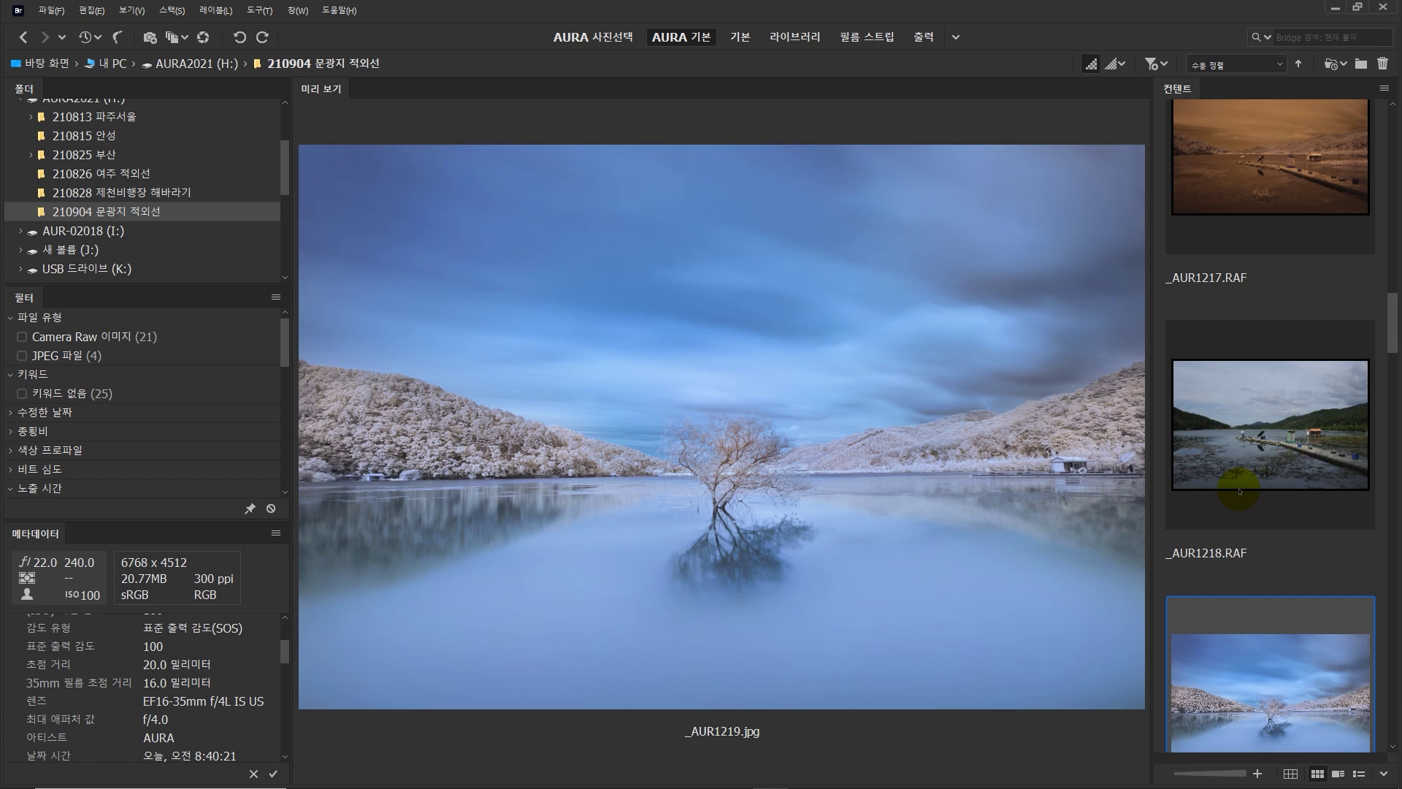
{"action": "scroll", "coordinate": [1239, 490], "scroll_direction": "up", "scroll_amount": 8}
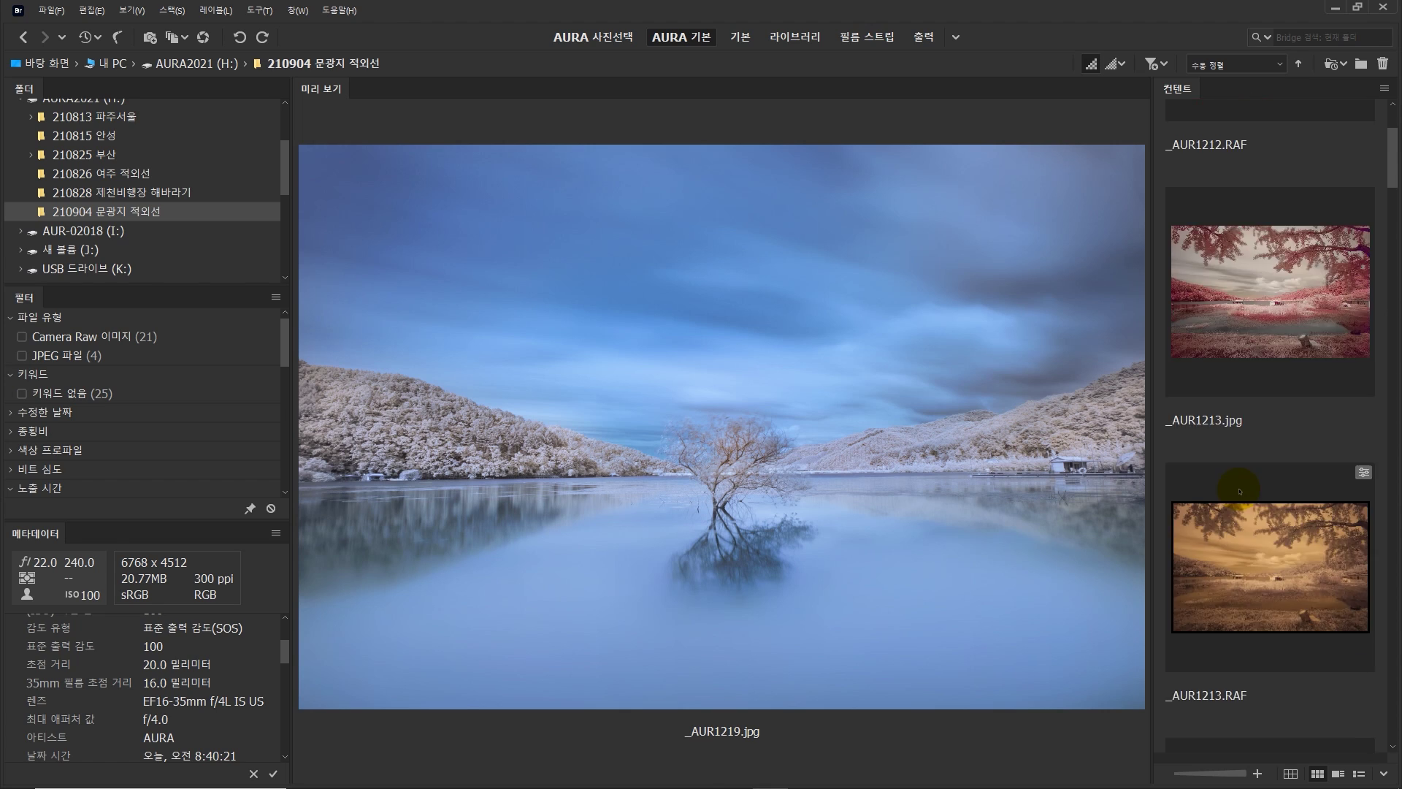